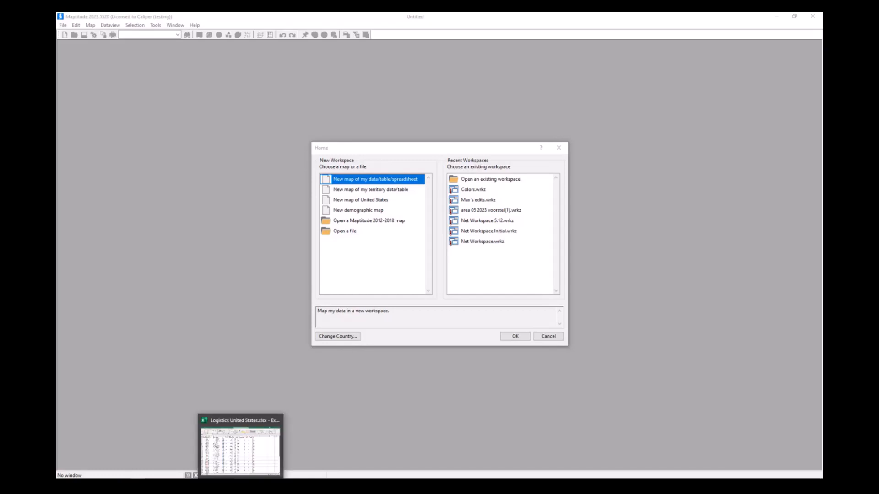
Switch to the Logistics United States.xlsx workbook in Excel and review the Clients sheet's address, opening hours, Number of Units and Fixed Time columns.
{"action": "left_click", "coordinate": [240, 486]}
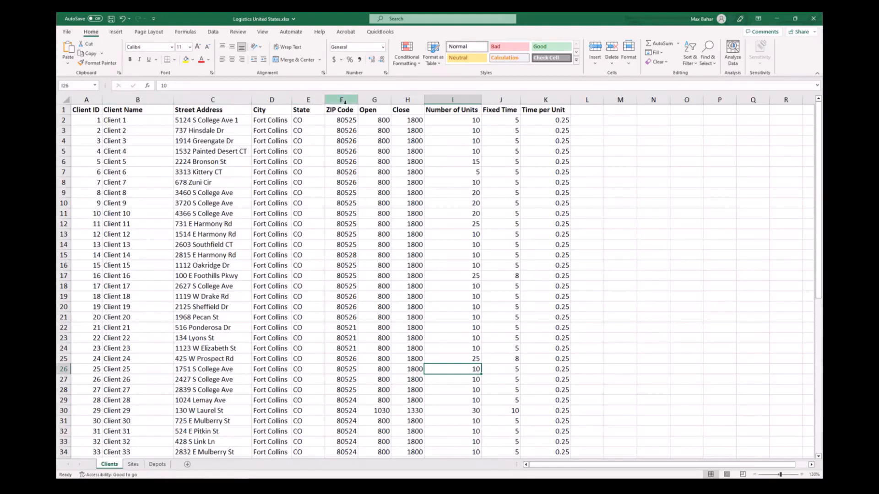
{"action": "left_click_drag", "start_coordinate": [345, 101], "coordinate": [212, 100]}
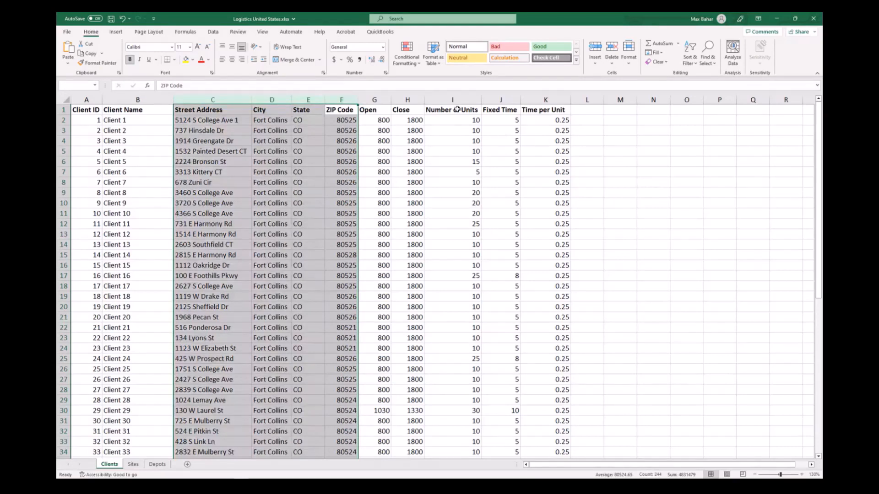
{"action": "left_click", "coordinate": [377, 99]}
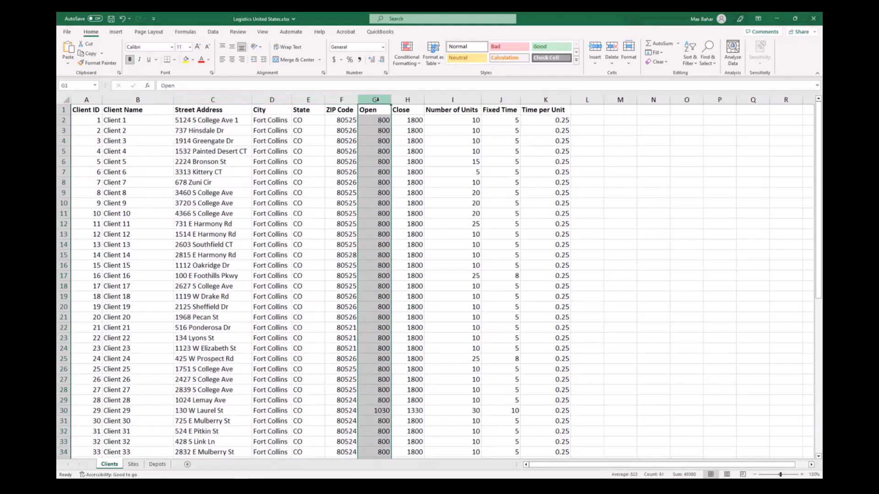
{"action": "left_click_drag", "start_coordinate": [376, 100], "coordinate": [515, 139]}
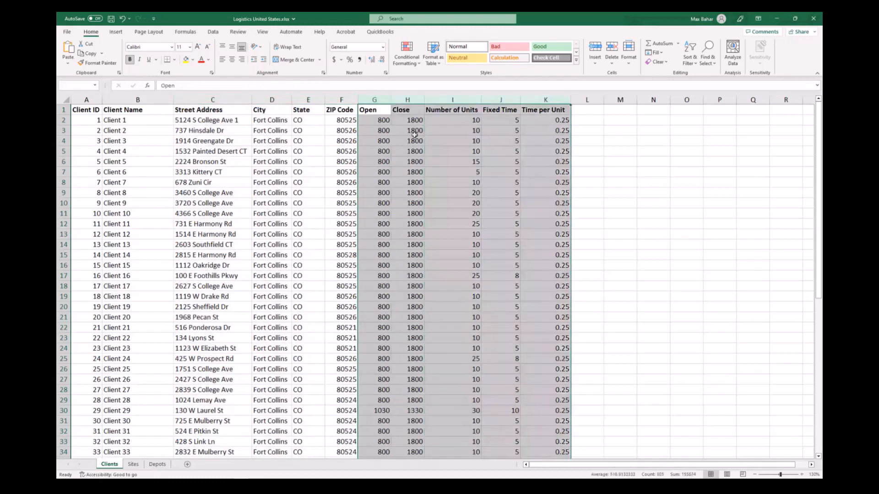
{"action": "left_click", "coordinate": [432, 100]}
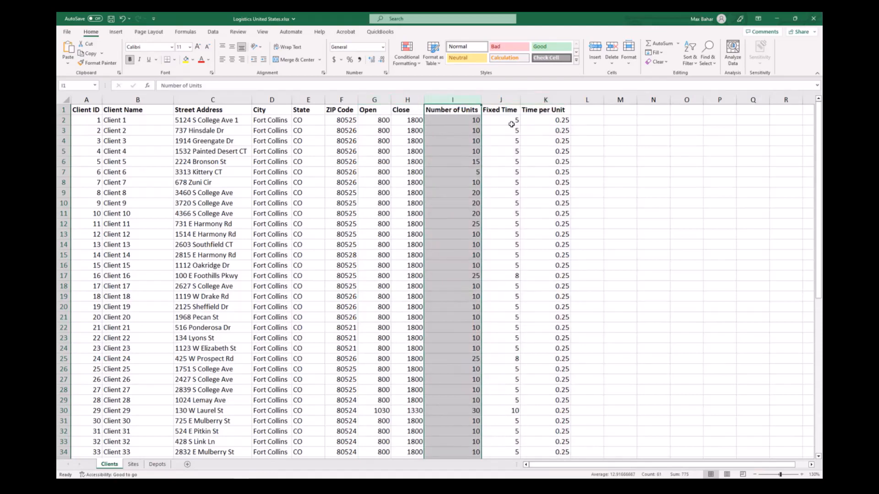
{"action": "left_click", "coordinate": [507, 100]}
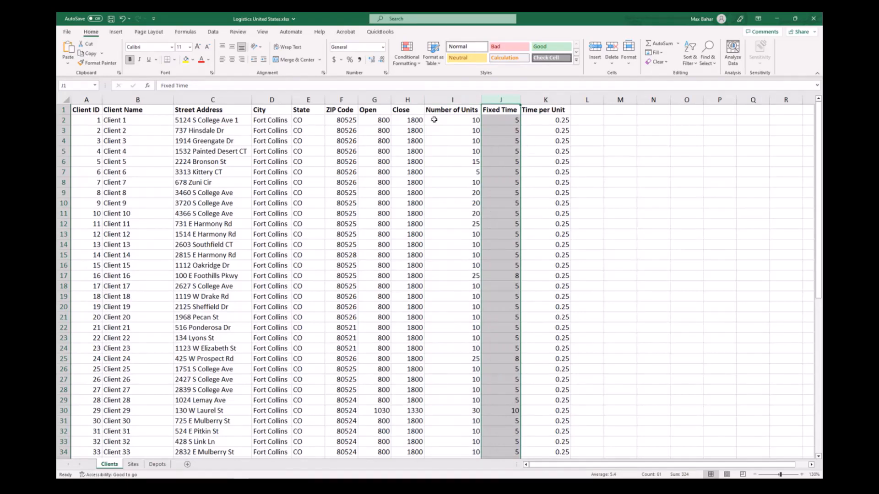
Make the header row of the Sites sheet bold.
{"action": "left_click", "coordinate": [133, 464]}
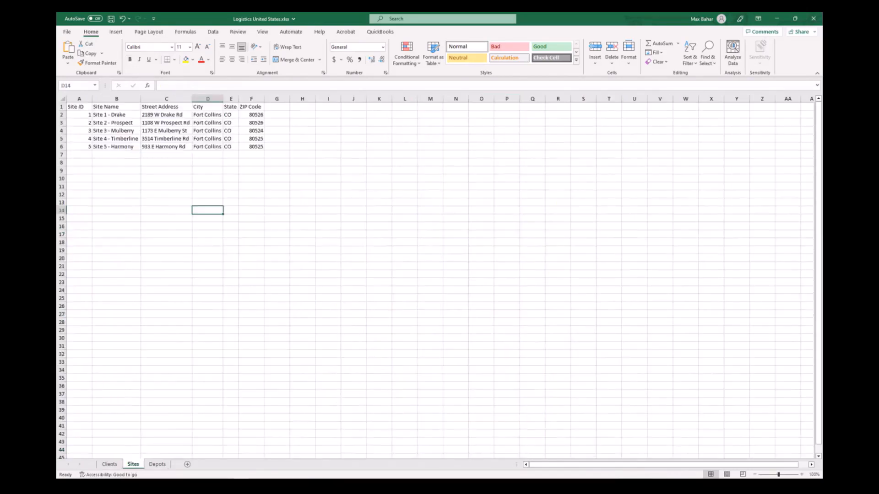
{"action": "left_click", "coordinate": [61, 106]}
{"action": "key", "text": "ctrl+b"}
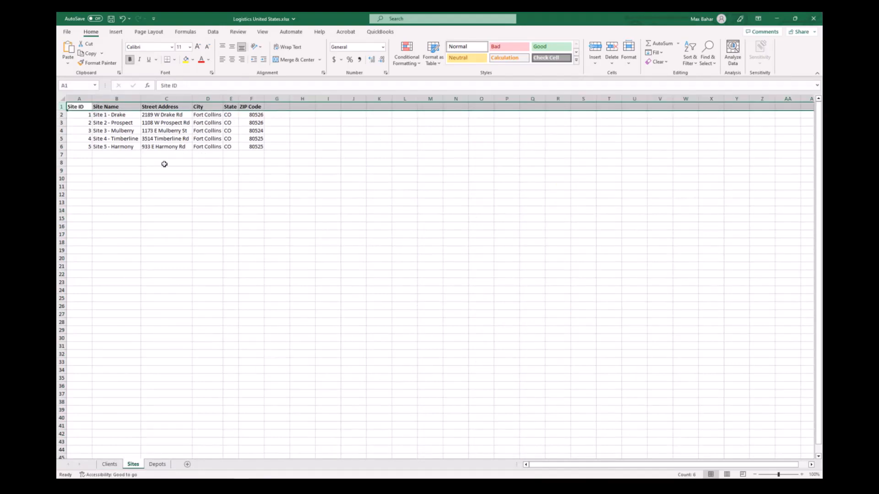
{"action": "scroll", "coordinate": [165, 164], "scroll_direction": "up", "scroll_amount": 4, "text": "ctrl"}
{"action": "left_click", "coordinate": [204, 215]}
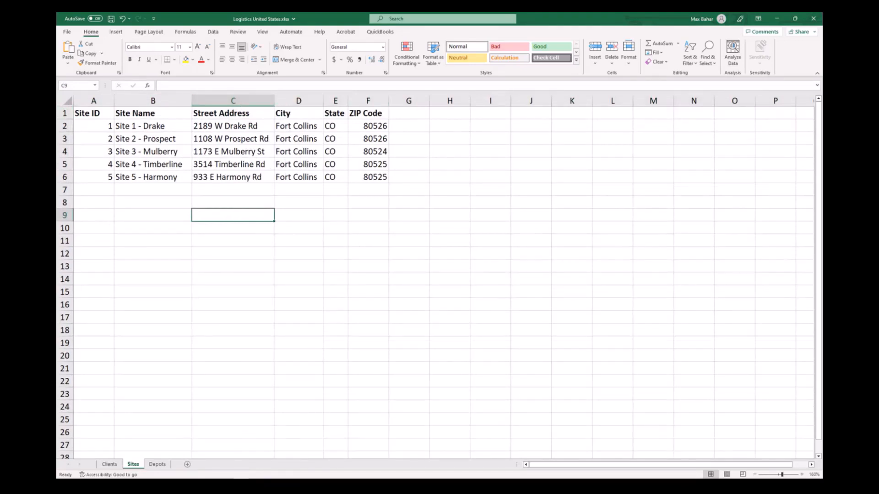
Switch to Maptitude and start a new map of my data from the Clients sheet of Logistics United States.xlsx in Documents.
{"action": "left_click", "coordinate": [255, 485]}
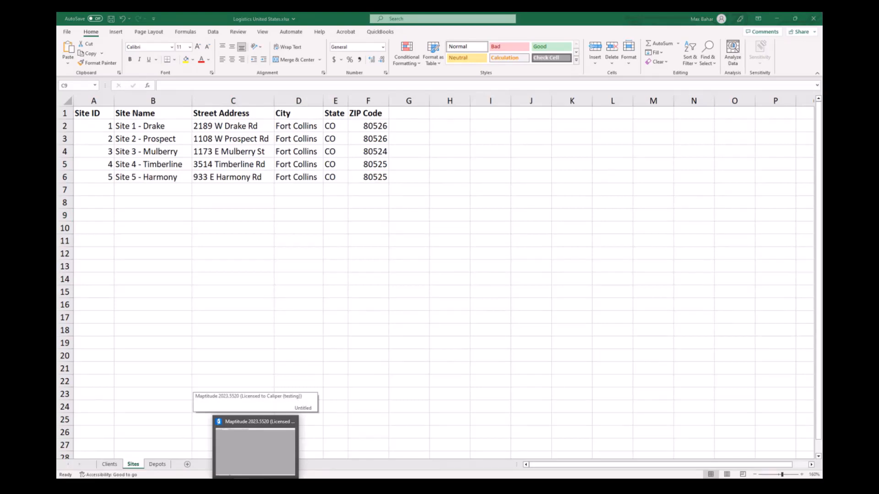
{"action": "left_click", "coordinate": [277, 475]}
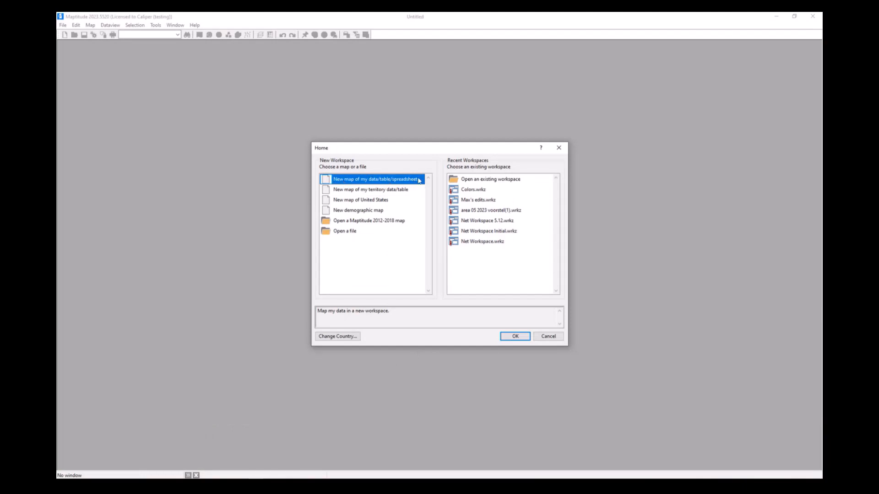
{"action": "left_click", "coordinate": [514, 336]}
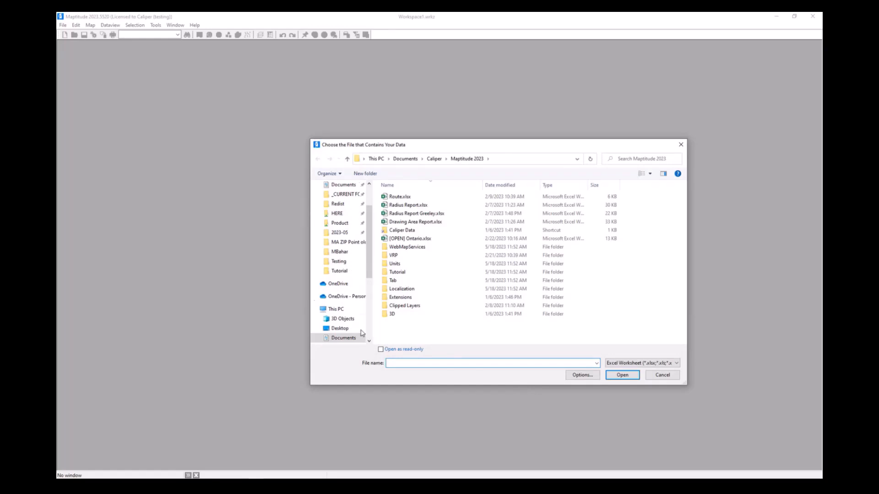
{"action": "scroll", "coordinate": [361, 333], "scroll_direction": "down", "scroll_amount": 2}
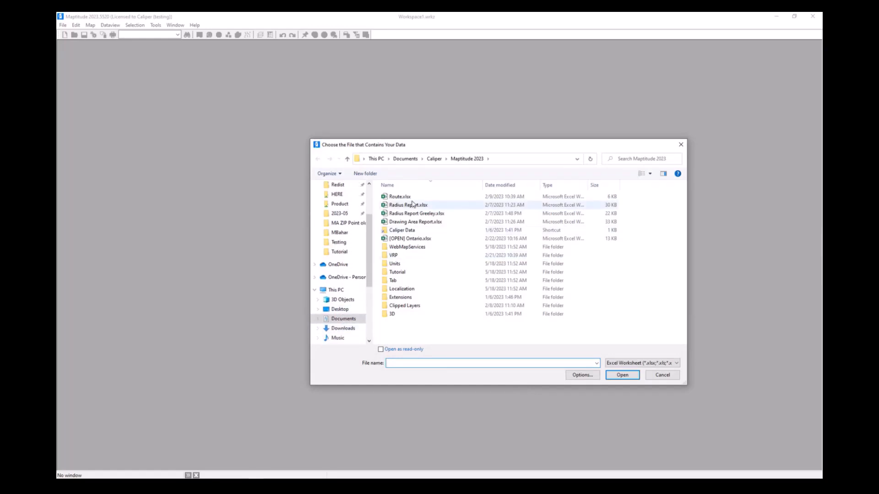
{"action": "left_click", "coordinate": [405, 159]}
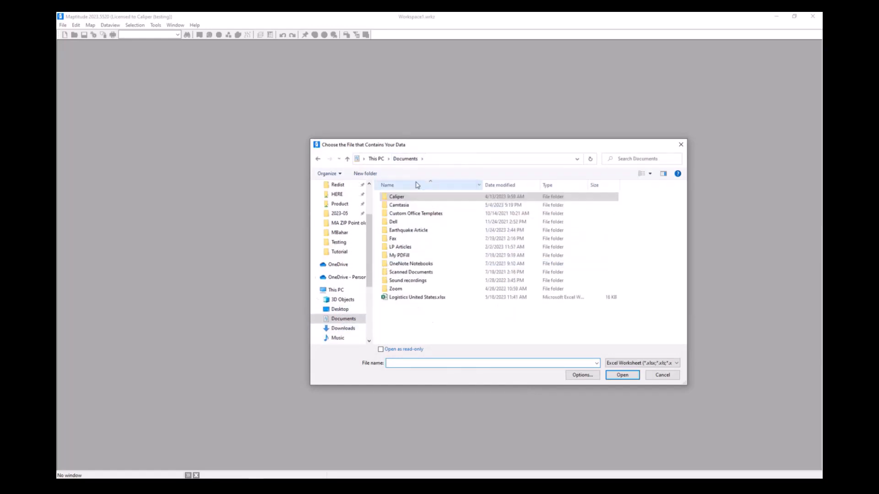
{"action": "left_click", "coordinate": [463, 298]}
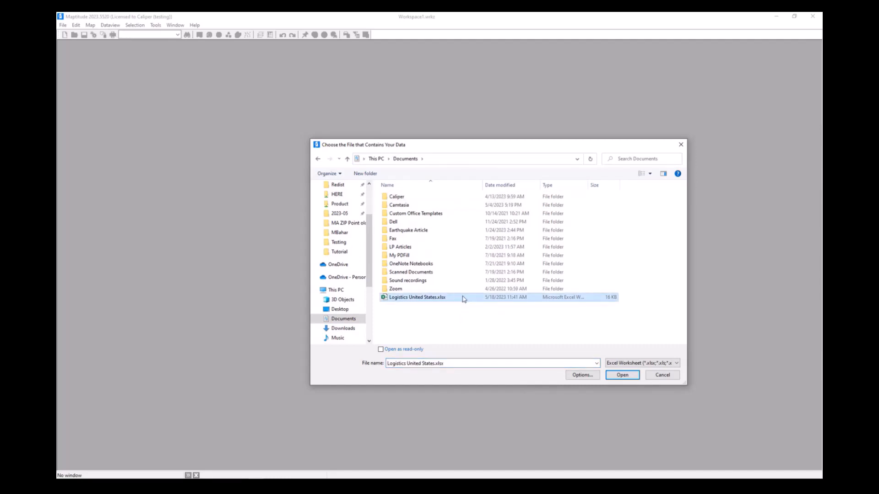
{"action": "left_click", "coordinate": [628, 373]}
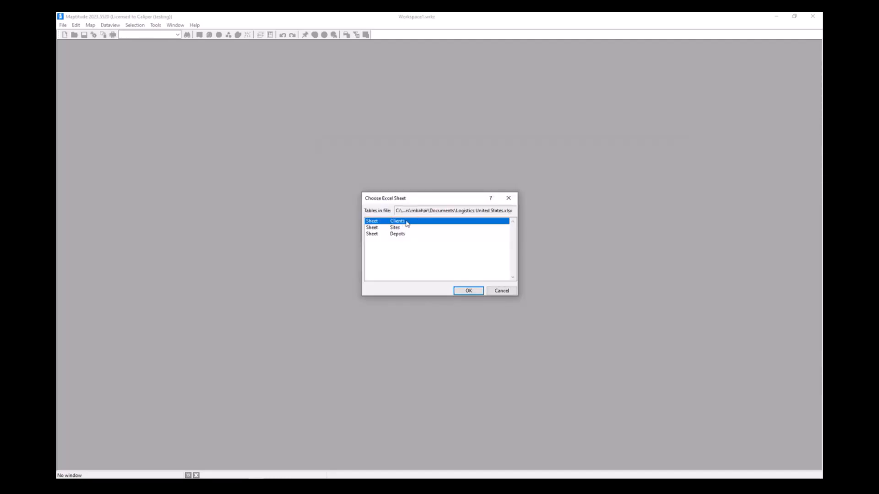
{"action": "left_click", "coordinate": [468, 291]}
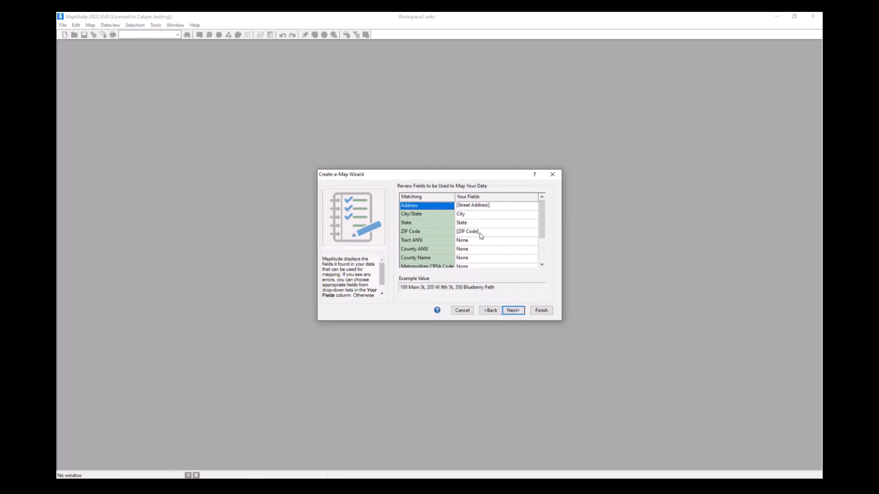
Accept the matched address fields and set the mapping type to locate records in the file by Address.
{"action": "scroll", "coordinate": [542, 229], "scroll_direction": "down", "scroll_amount": 2}
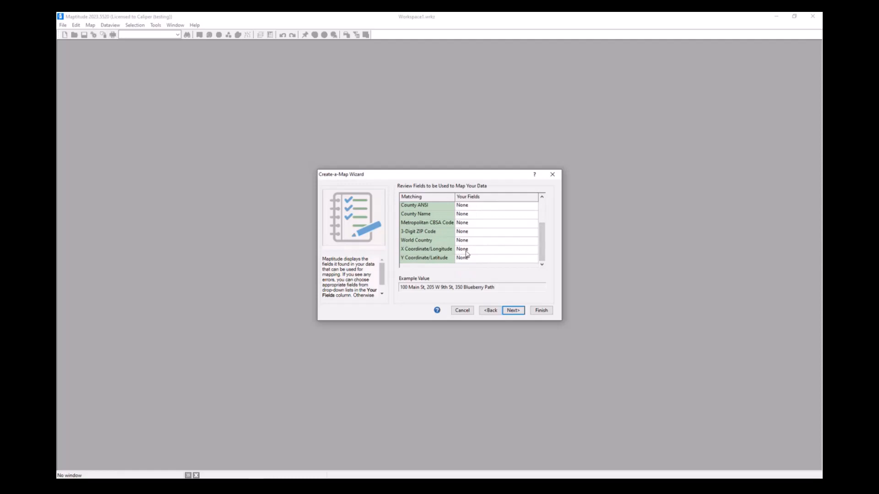
{"action": "left_click", "coordinate": [513, 310]}
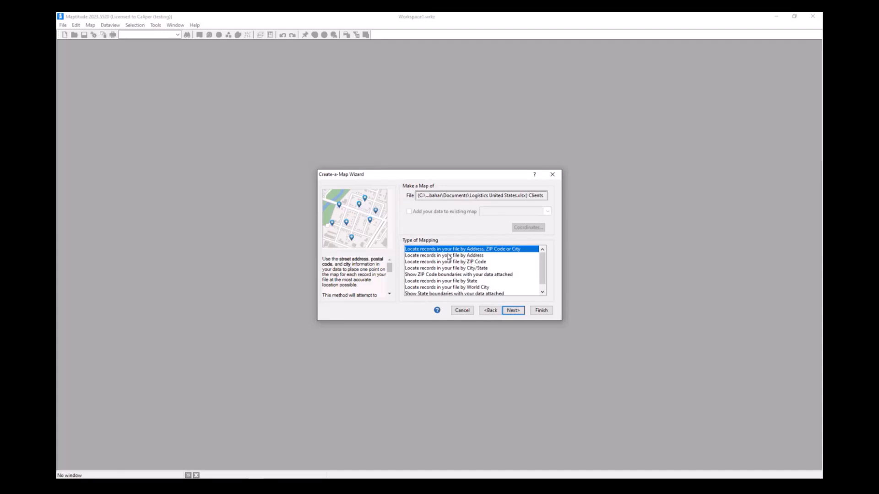
{"action": "left_click", "coordinate": [492, 256]}
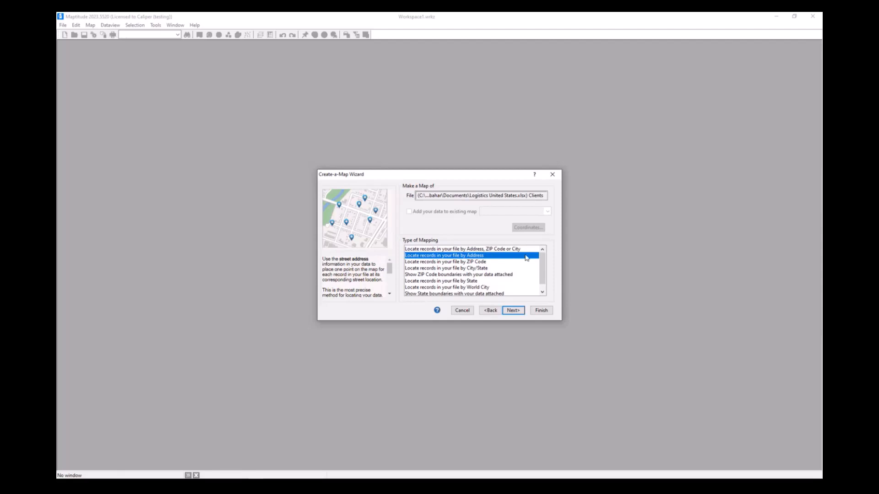
{"action": "left_click", "coordinate": [527, 309]}
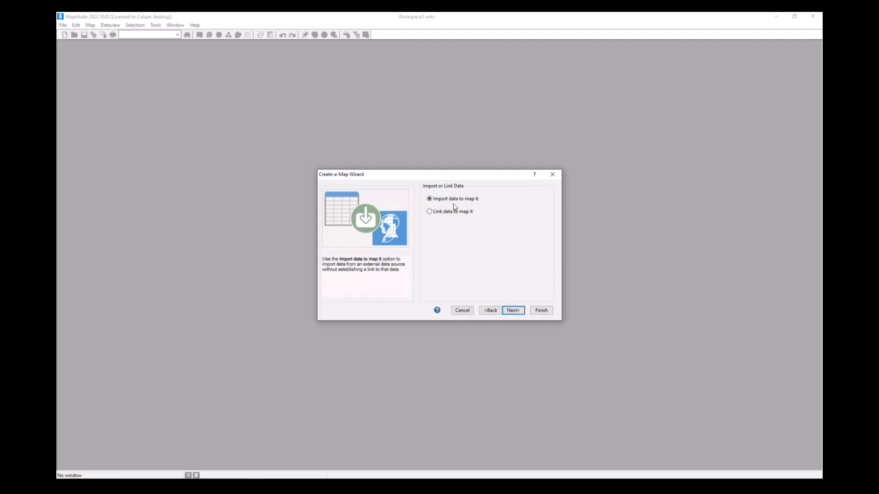
Compare the option to link the data, then choose Import data to map it and continue.
{"action": "left_click", "coordinate": [451, 213]}
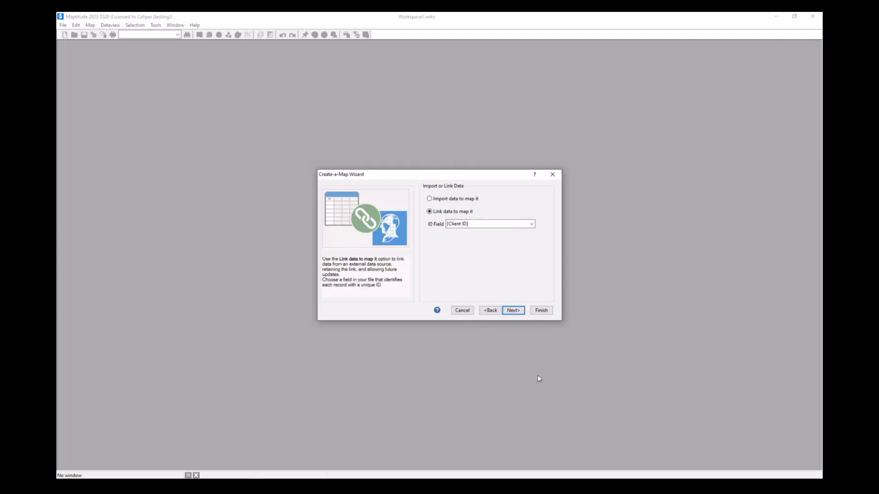
{"action": "left_click", "coordinate": [450, 202]}
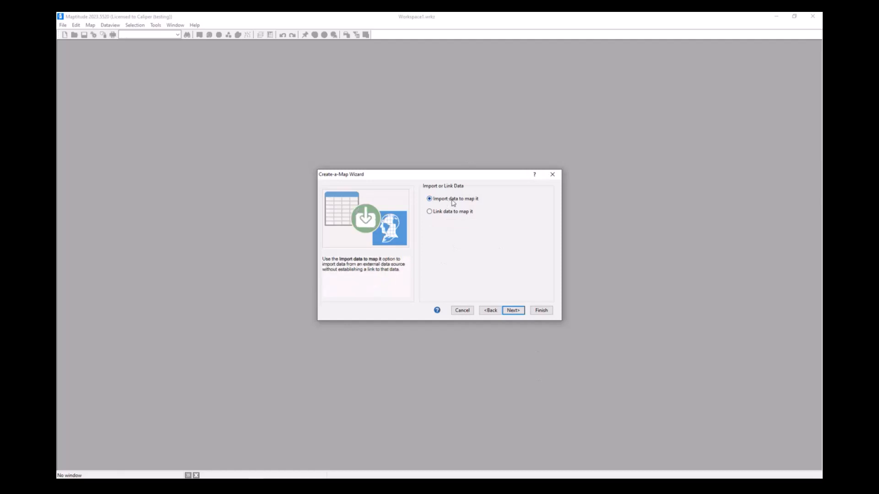
{"action": "left_click", "coordinate": [522, 314]}
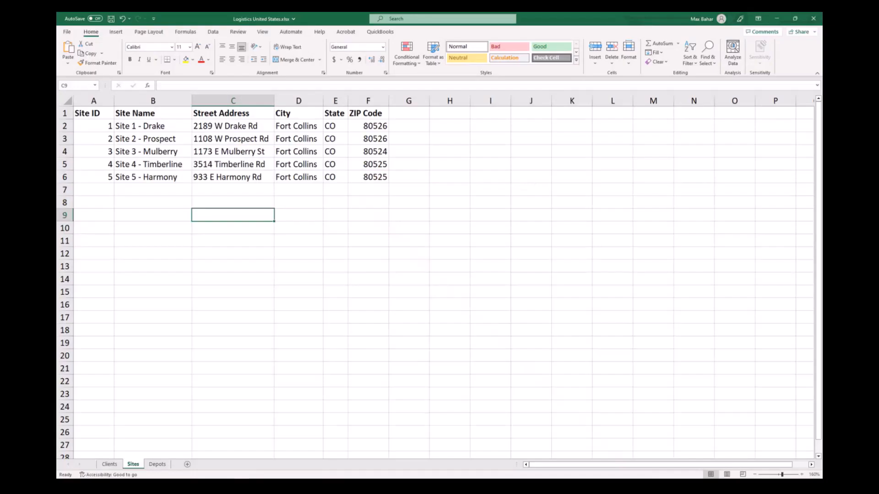
In the Excel workbook, clear the stray entry on the Sites sheet and review the Clients sheet's Number of Units column.
{"action": "type", "text": "d"}
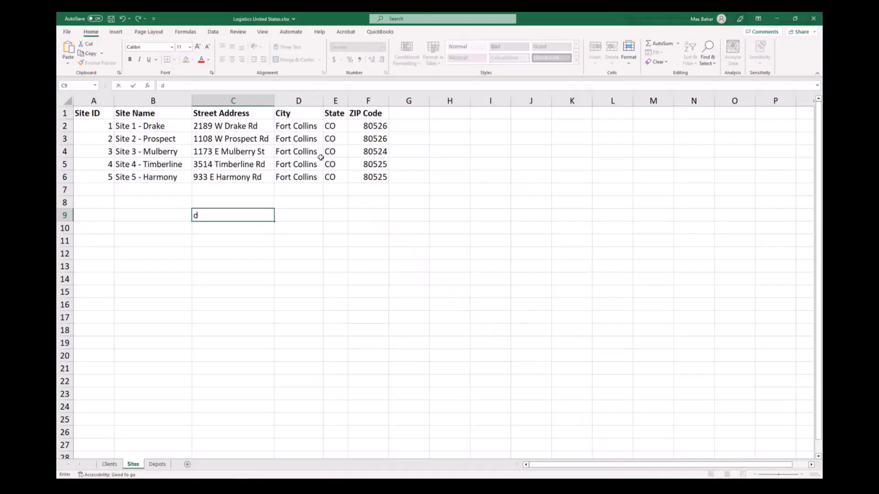
{"action": "key", "text": "BackSpace"}
{"action": "left_click", "coordinate": [110, 464]}
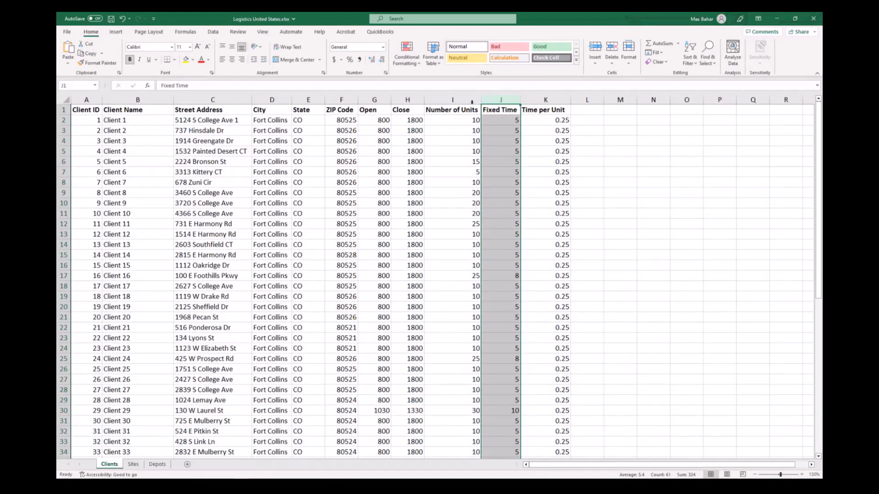
{"action": "left_click", "coordinate": [452, 100]}
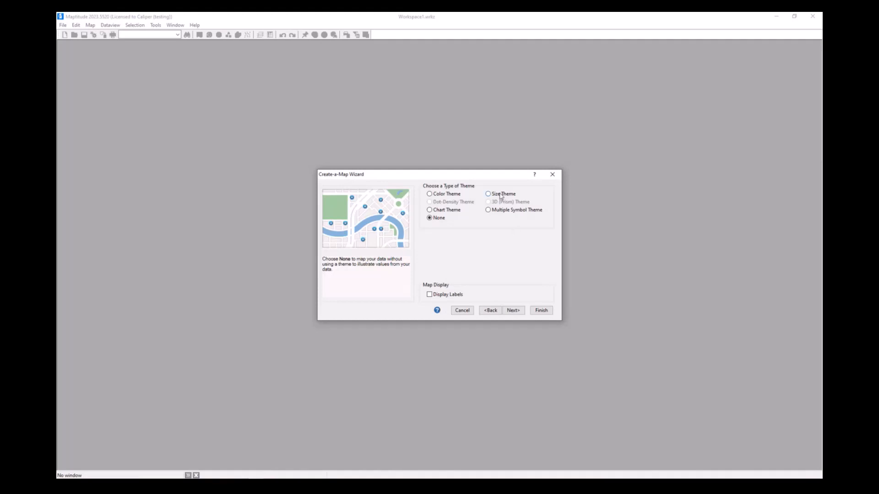
Back in Maptitude's Create-a-Map Wizard, apply a Size Theme on Number of Units and display labels from the Client Name field.
{"action": "left_click", "coordinate": [501, 195]}
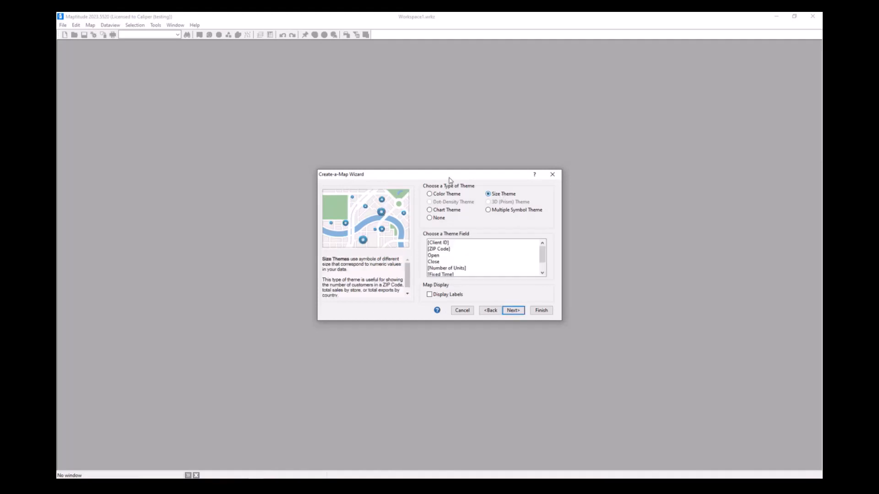
{"action": "left_click", "coordinate": [464, 269]}
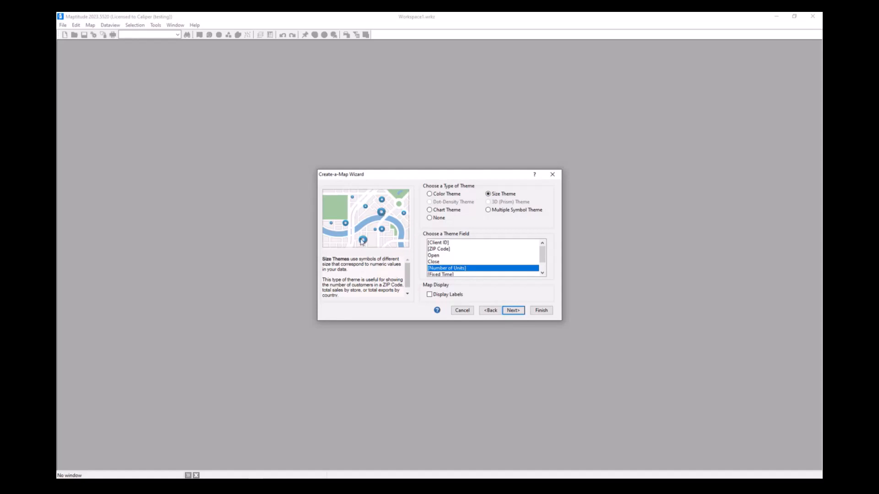
{"action": "left_click", "coordinate": [440, 297]}
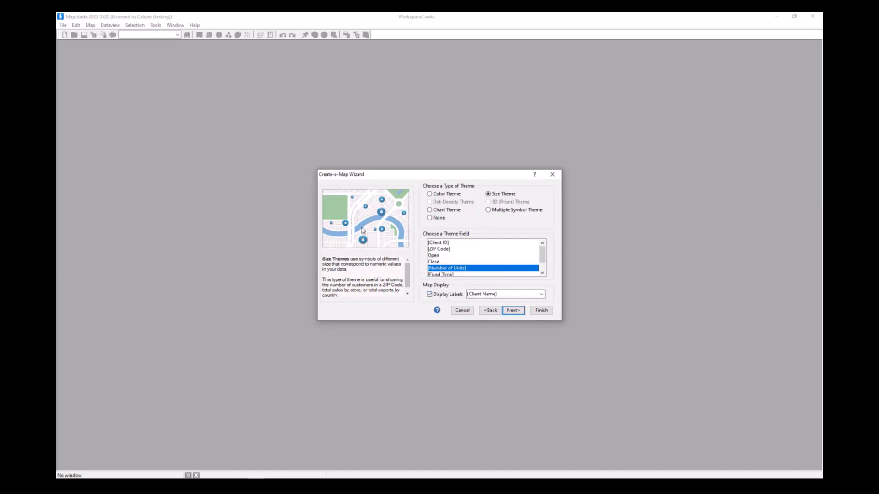
{"action": "left_click", "coordinate": [518, 311]}
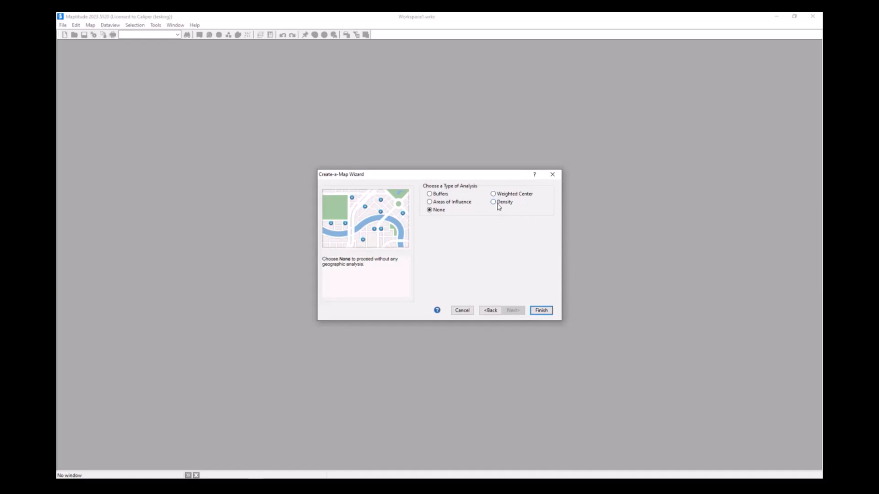
Add a Density analysis weighted by Number of Units and finish the wizard to locate the clients.
{"action": "left_click", "coordinate": [498, 206]}
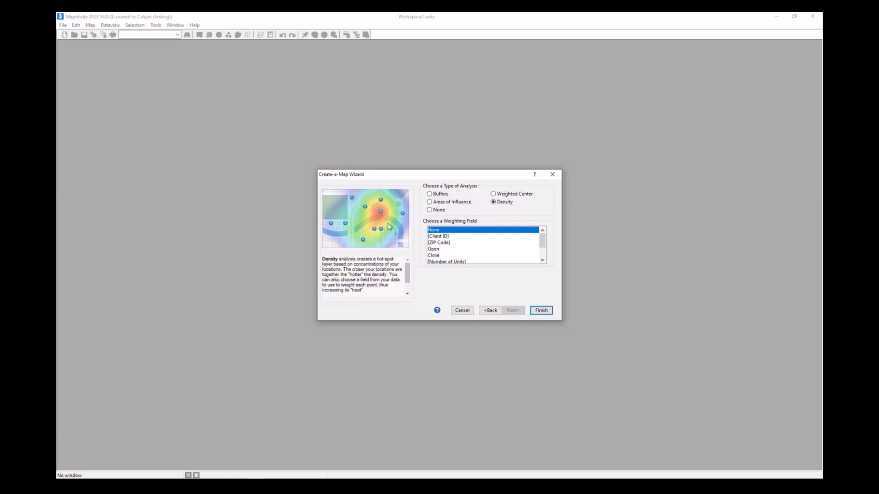
{"action": "scroll", "coordinate": [471, 248], "scroll_direction": "down", "scroll_amount": 1}
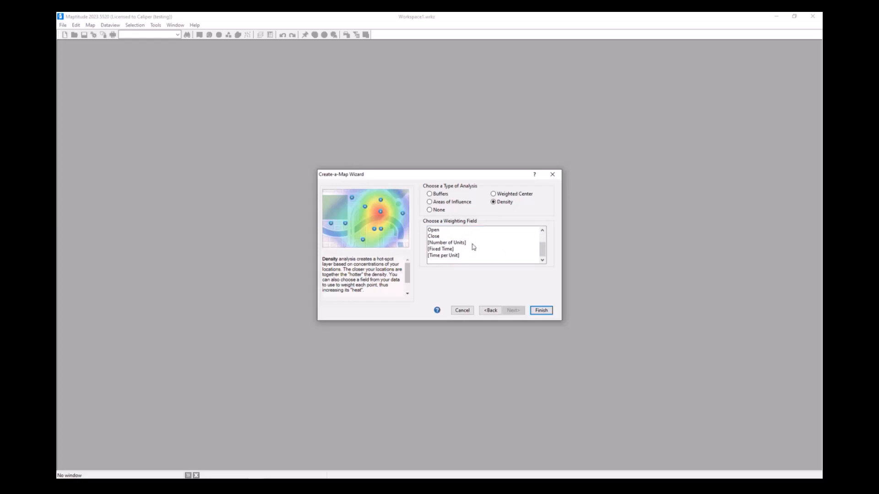
{"action": "left_click", "coordinate": [472, 248]}
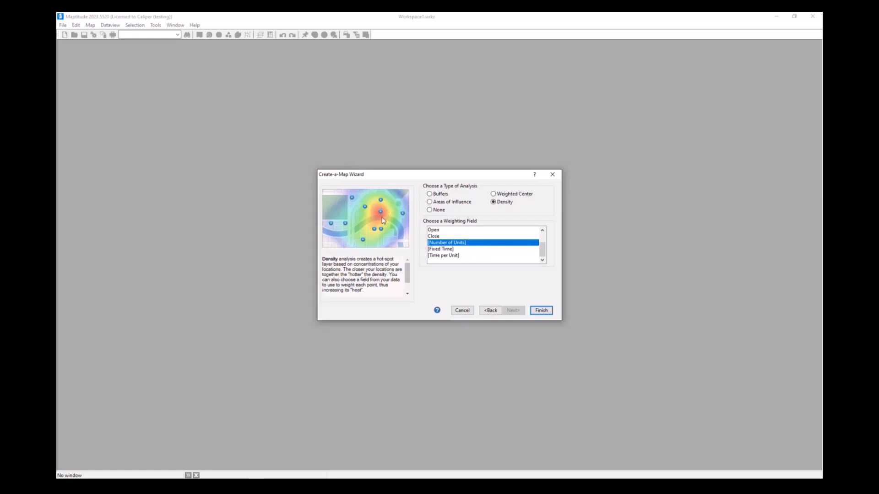
{"action": "left_click", "coordinate": [548, 311]}
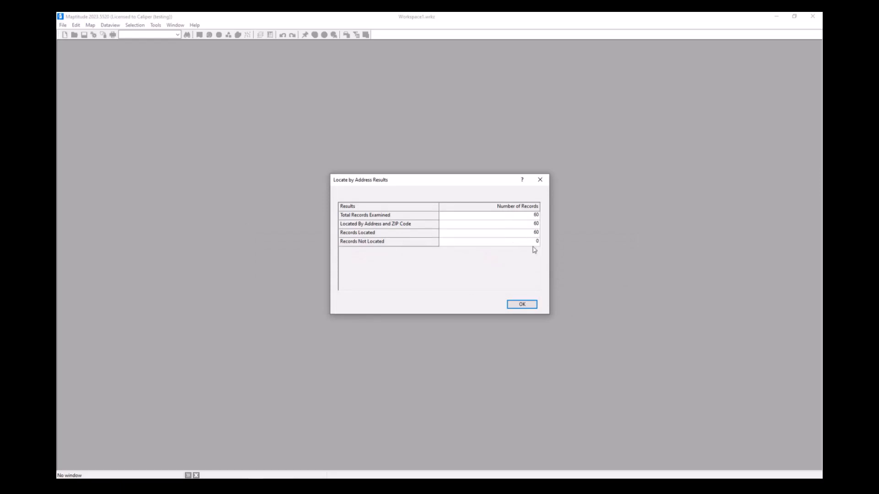
Accept the address-location results and hide the Clients Layer to view the density map on its own.
{"action": "left_click", "coordinate": [522, 305]}
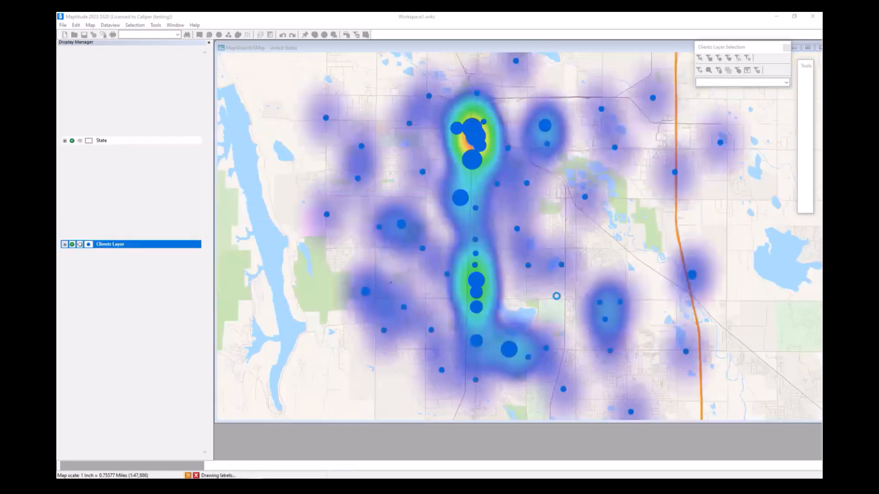
{"action": "mouse_move", "coordinate": [558, 300]}
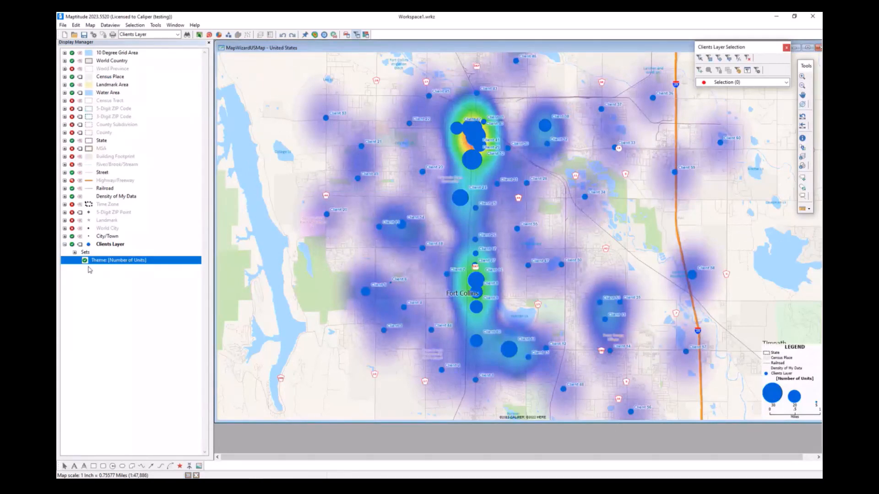
{"action": "left_click", "coordinate": [72, 245]}
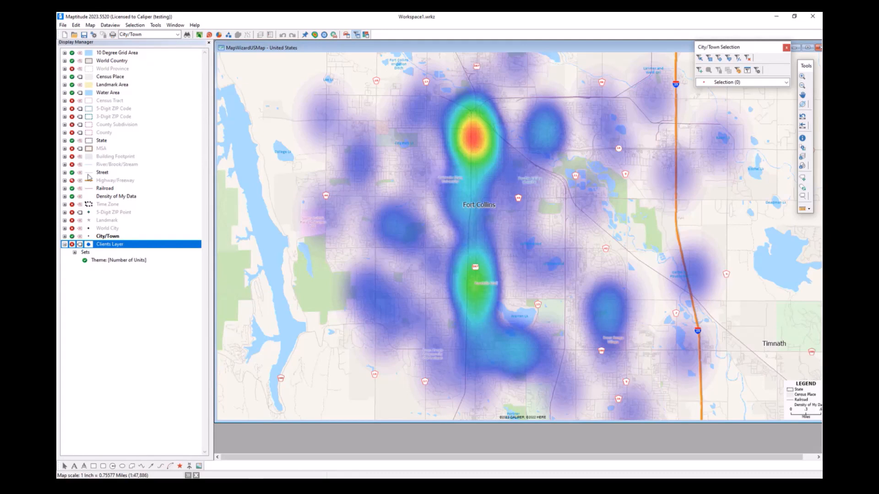
Hide the Density of My Data layer and show the Clients Layer on the map again.
{"action": "left_click", "coordinate": [71, 198]}
{"action": "left_click", "coordinate": [72, 197]}
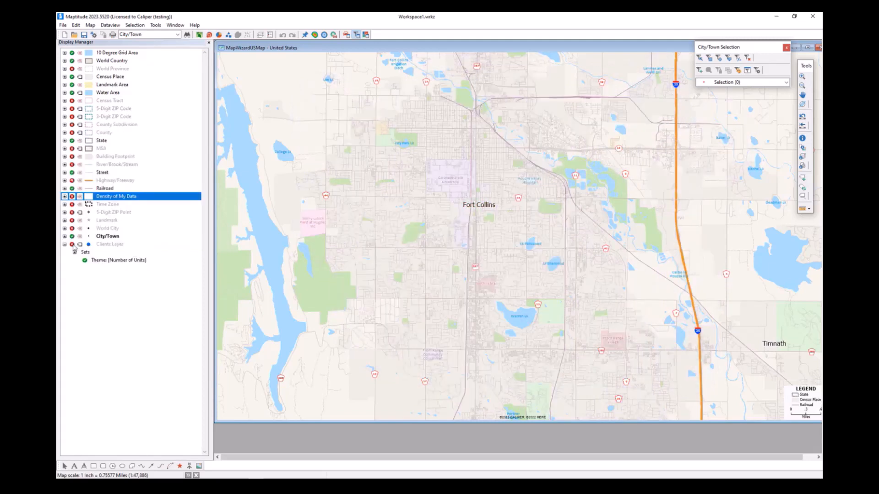
{"action": "left_click", "coordinate": [72, 245]}
{"action": "left_click", "coordinate": [73, 245]}
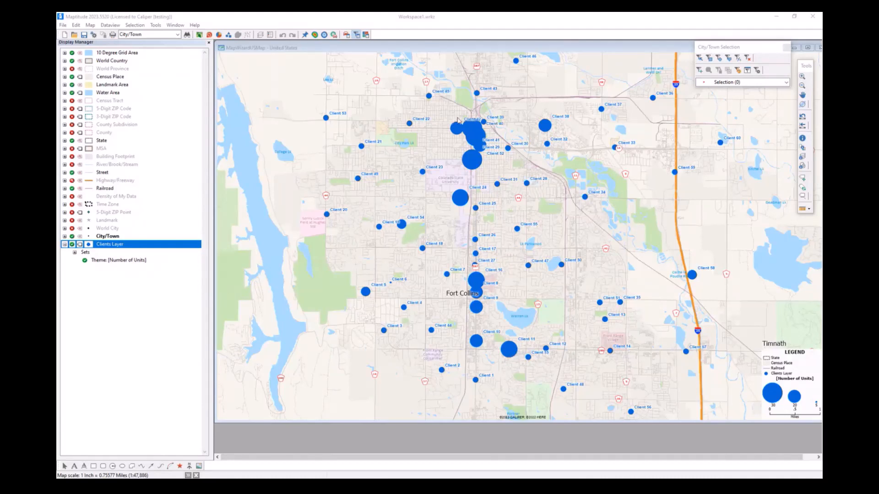
Add a spreadsheet to the map, using the Sites sheet of Logistics United States.xlsx.
{"action": "left_click", "coordinate": [122, 18]}
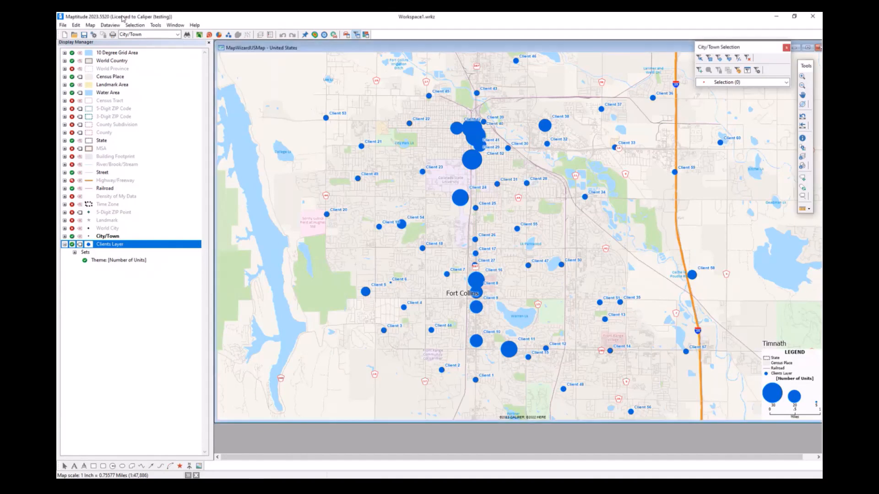
{"action": "left_click", "coordinate": [90, 26]}
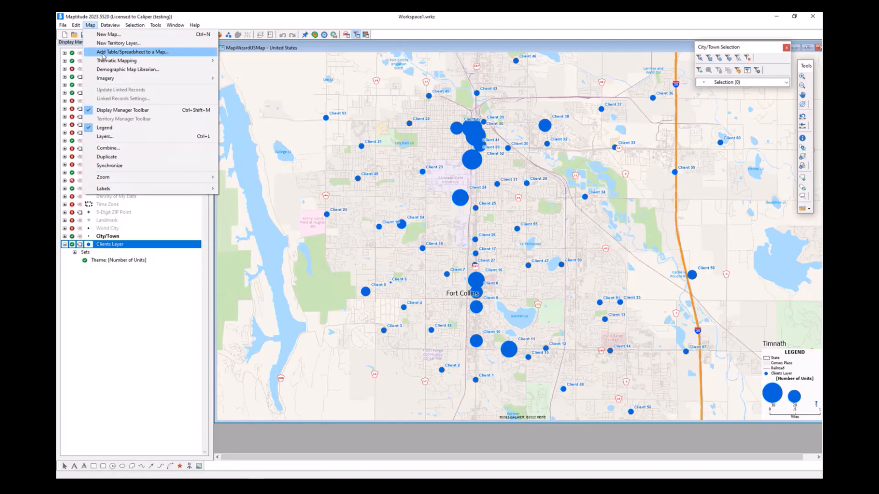
{"action": "left_click", "coordinate": [102, 54]}
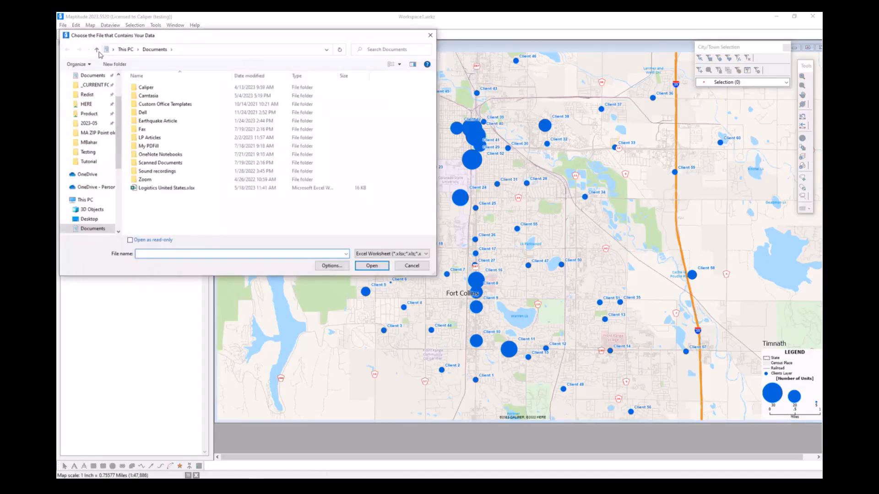
{"action": "left_click", "coordinate": [151, 188]}
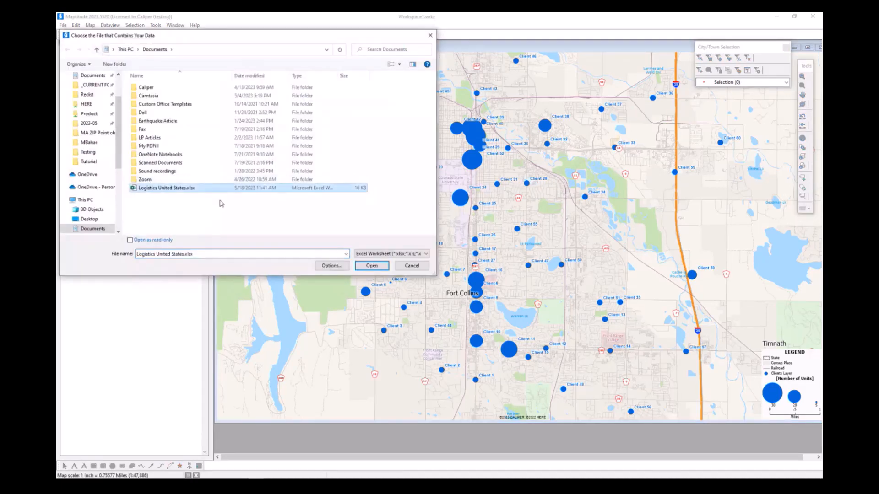
{"action": "left_click", "coordinate": [387, 270]}
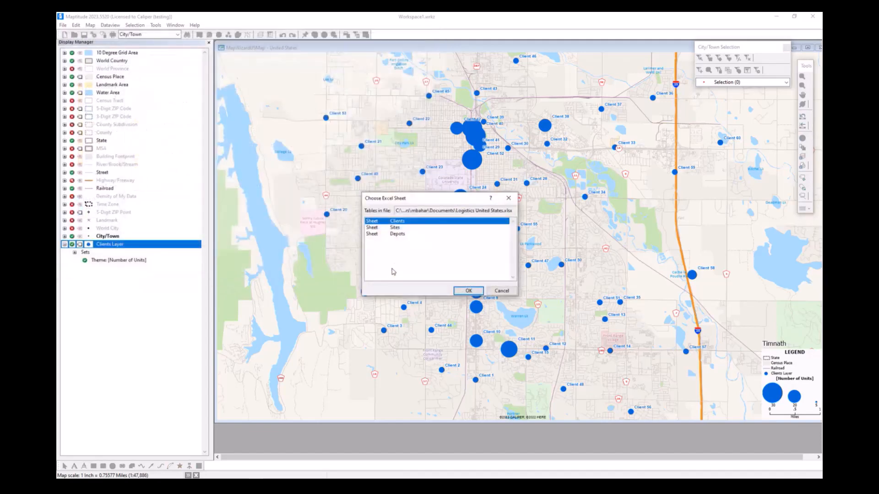
{"action": "left_click", "coordinate": [399, 228]}
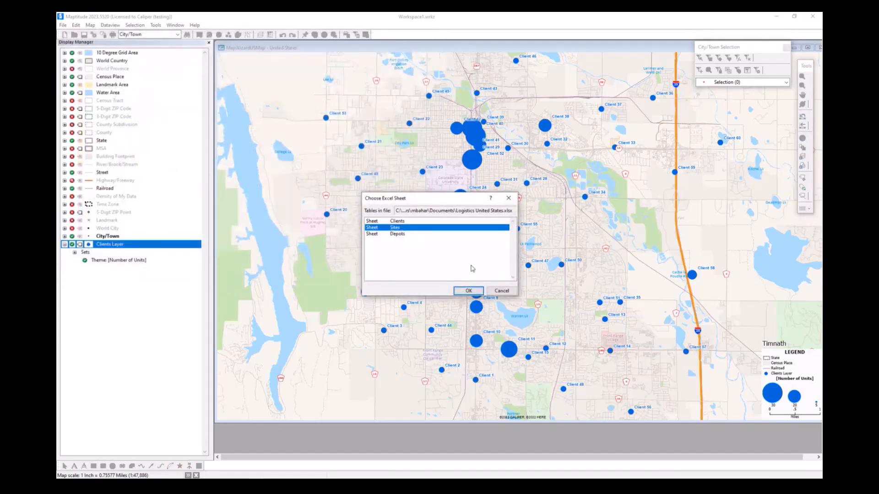
{"action": "left_click", "coordinate": [469, 291]}
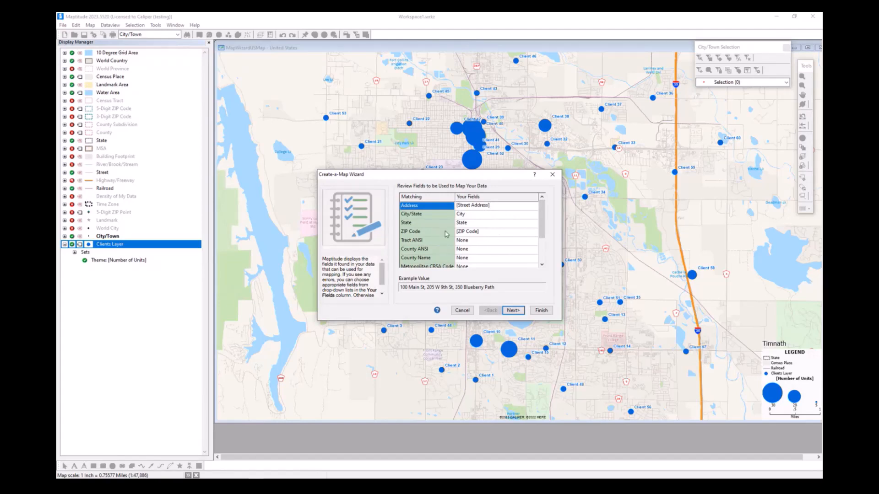
Accept the matched address fields and choose to locate records by Address on the existing United States map.
{"action": "left_click", "coordinate": [512, 310]}
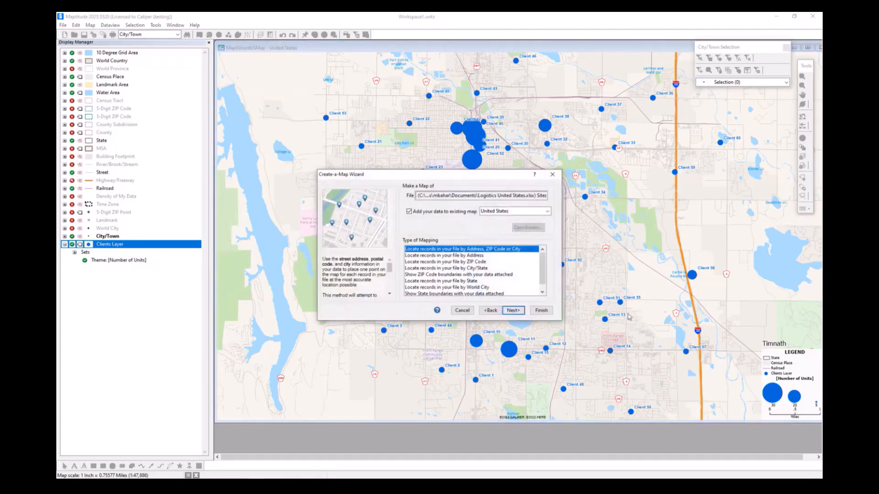
{"action": "left_click", "coordinate": [497, 257]}
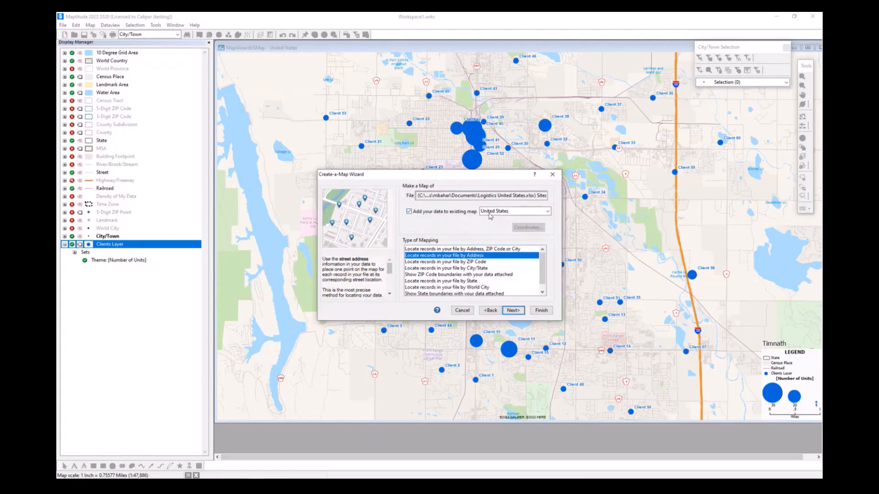
{"action": "left_click_drag", "start_coordinate": [480, 176], "coordinate": [528, 241]}
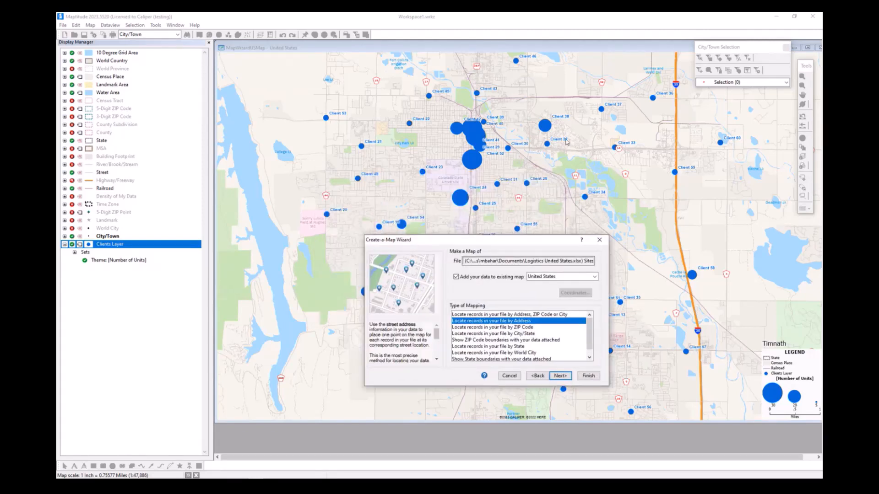
{"action": "left_click", "coordinate": [566, 376]}
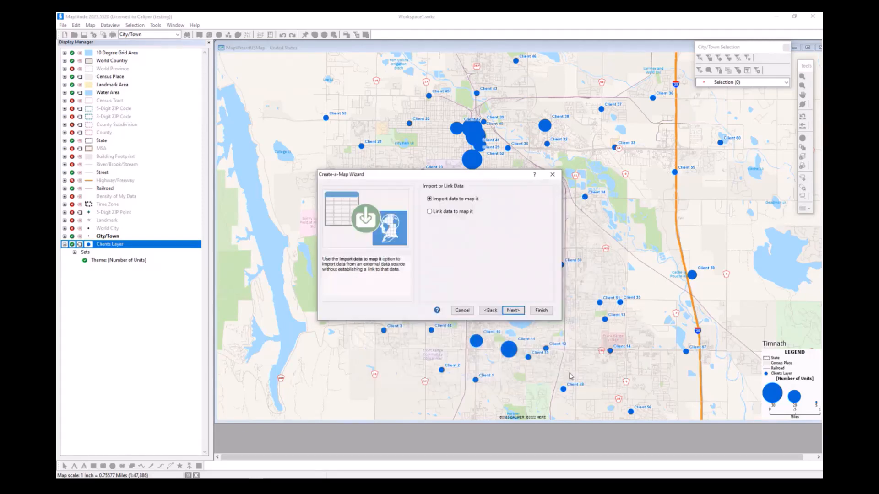
Import the sites data with no theme and with labels displayed from the Site Name field.
{"action": "left_click", "coordinate": [513, 310]}
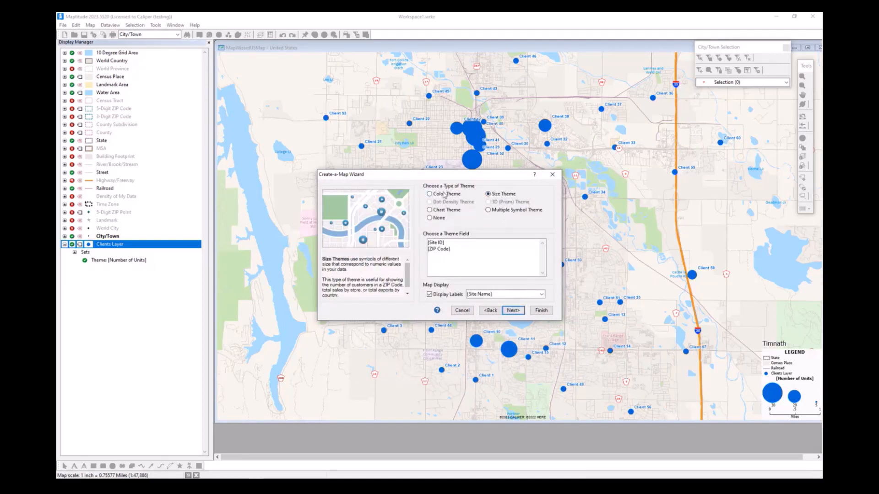
{"action": "left_click", "coordinate": [434, 219]}
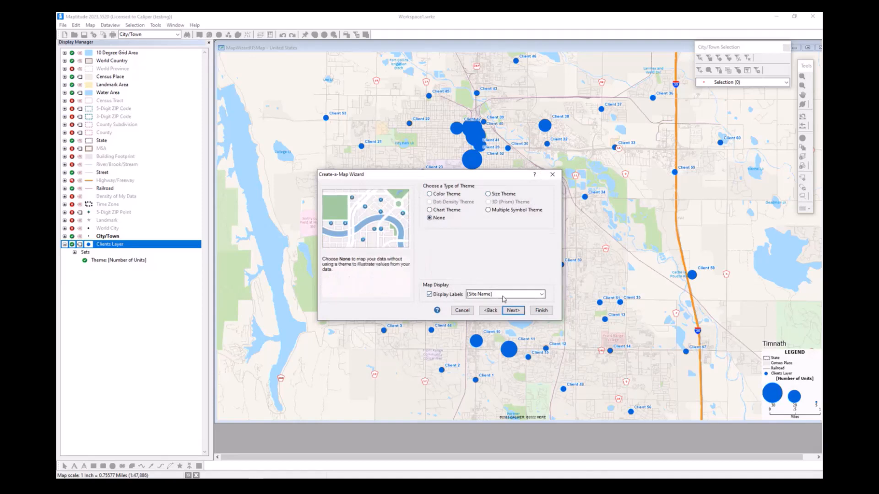
{"action": "left_click", "coordinate": [522, 313]}
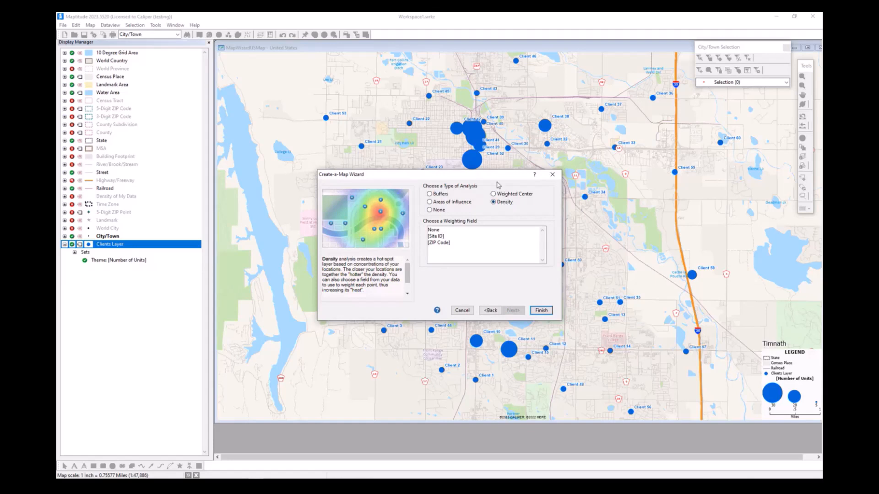
Add a Buffers analysis with a fixed size of 0.5 miles, finish the wizard and accept the site location results.
{"action": "left_click_drag", "start_coordinate": [498, 181], "coordinate": [380, 233]}
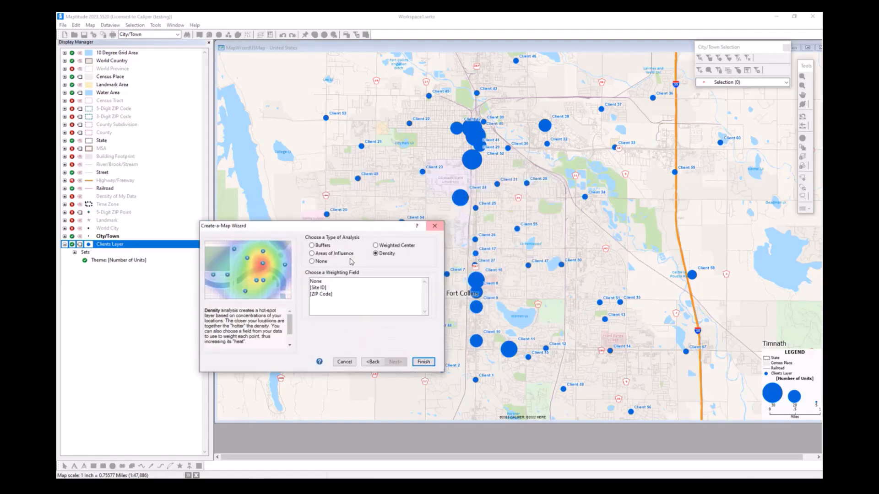
{"action": "left_click", "coordinate": [319, 250]}
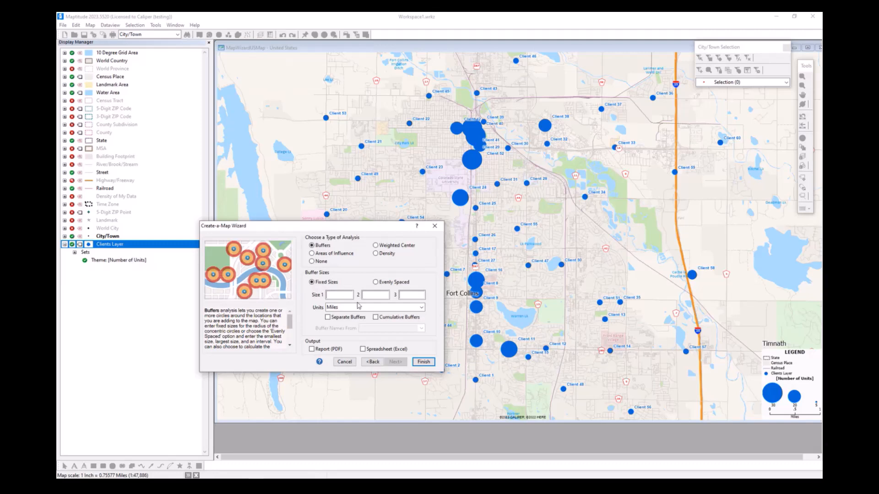
{"action": "left_click", "coordinate": [339, 294]}
{"action": "type", "text": "0.5"}
{"action": "left_click_drag", "start_coordinate": [339, 295], "coordinate": [323, 296]}
{"action": "left_click", "coordinate": [423, 362]}
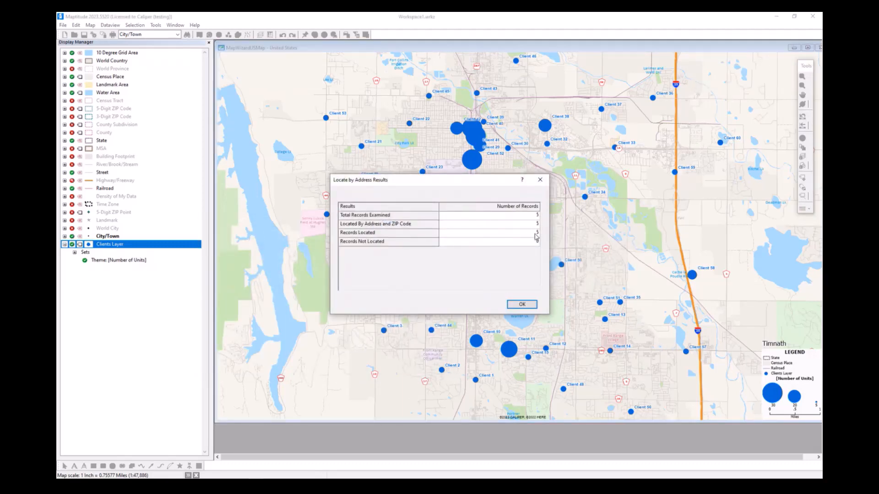
{"action": "left_click", "coordinate": [521, 304]}
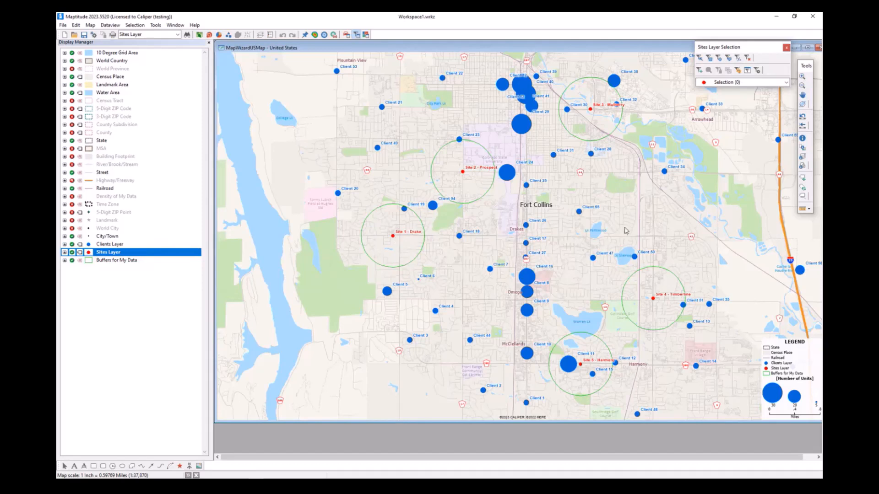
Hide the Buffers for My Data layer and zoom the map out to include more of the surrounding clients.
{"action": "left_click", "coordinate": [72, 260]}
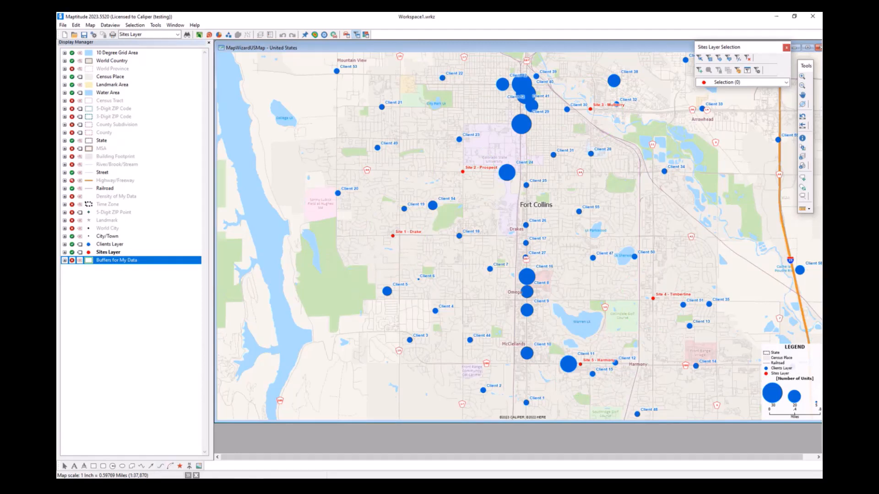
{"action": "left_click", "coordinate": [190, 486]}
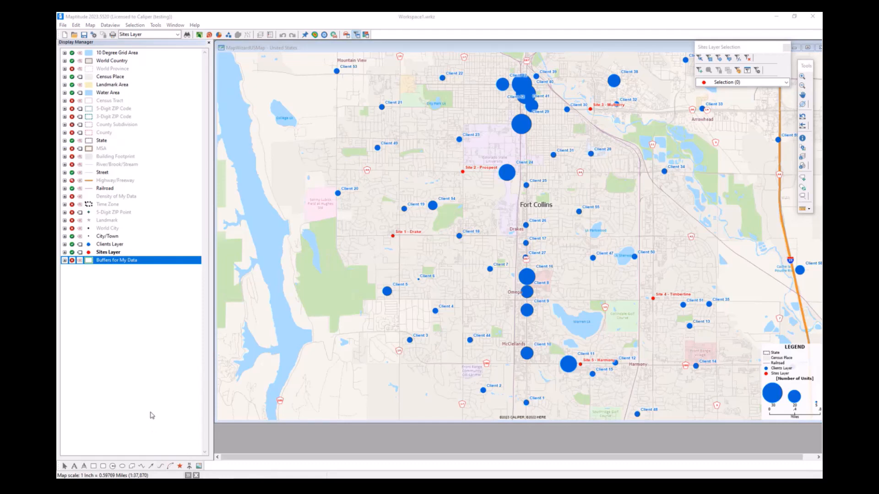
{"action": "scroll", "coordinate": [604, 268], "scroll_direction": "down", "scroll_amount": 1}
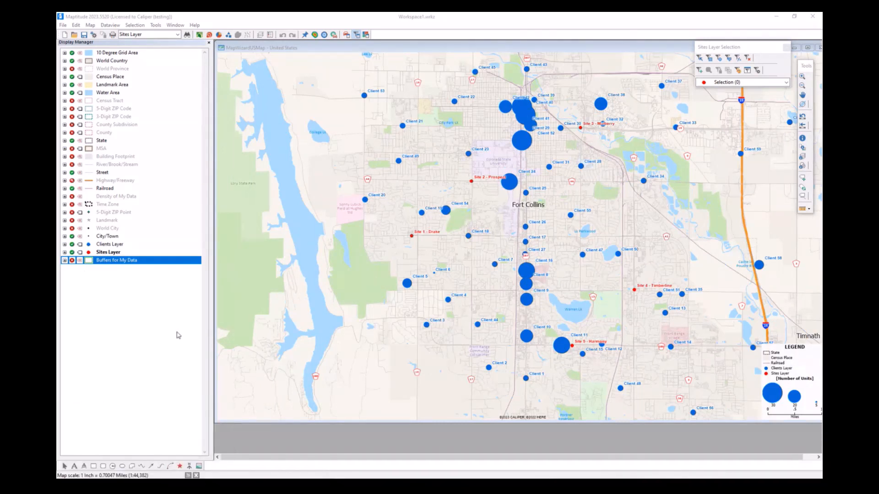
{"action": "left_click_drag", "start_coordinate": [553, 221], "coordinate": [524, 223]}
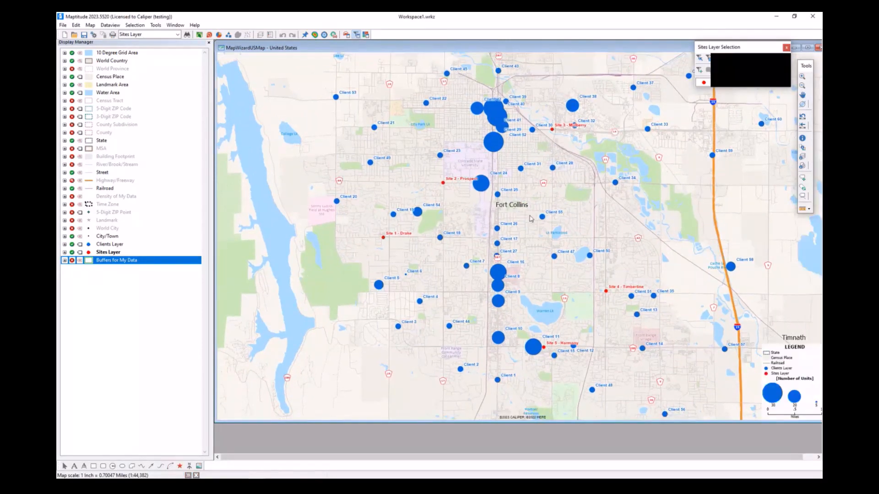
{"action": "scroll", "coordinate": [531, 219], "scroll_direction": "down", "scroll_amount": 1}
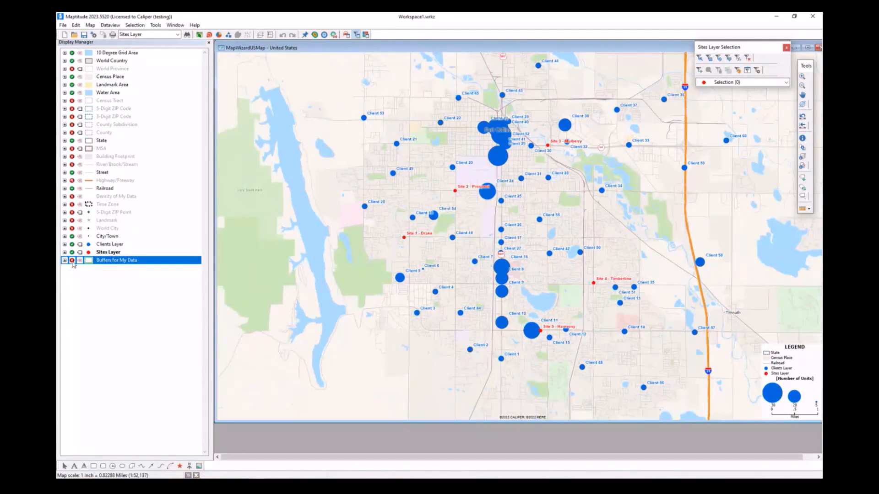
Show the Buffers for My Data layer to examine which clients lie around each site, and hide it again.
{"action": "left_click", "coordinate": [72, 260]}
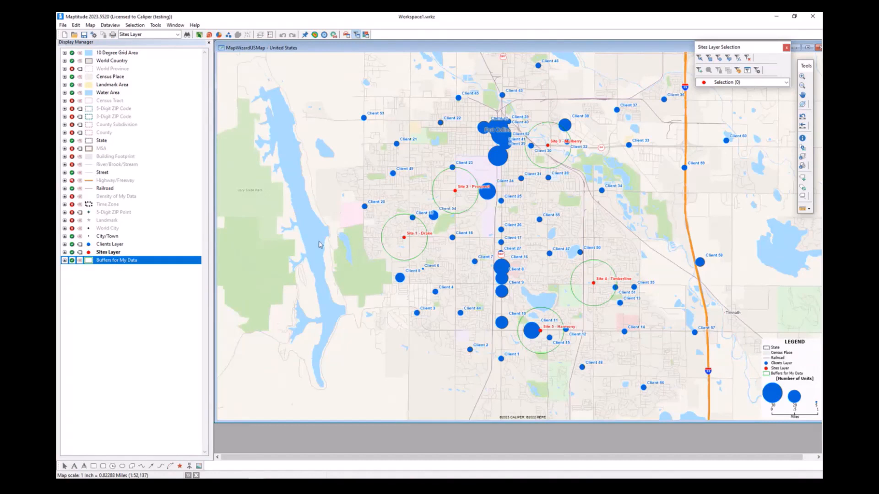
{"action": "mouse_move", "coordinate": [363, 262]}
{"action": "left_click", "coordinate": [72, 261]}
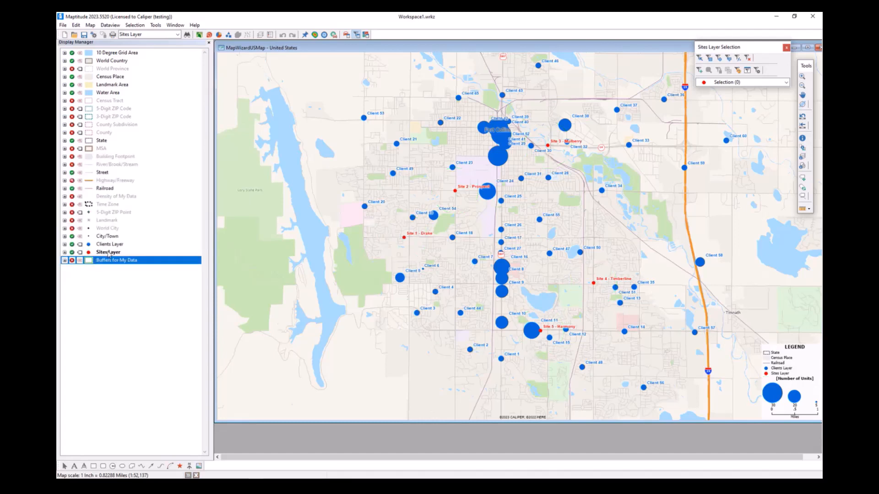
Open the Drive-Time Rings toolbox and use all features of the Sites Layer as the ring locations.
{"action": "left_click", "coordinate": [158, 25]}
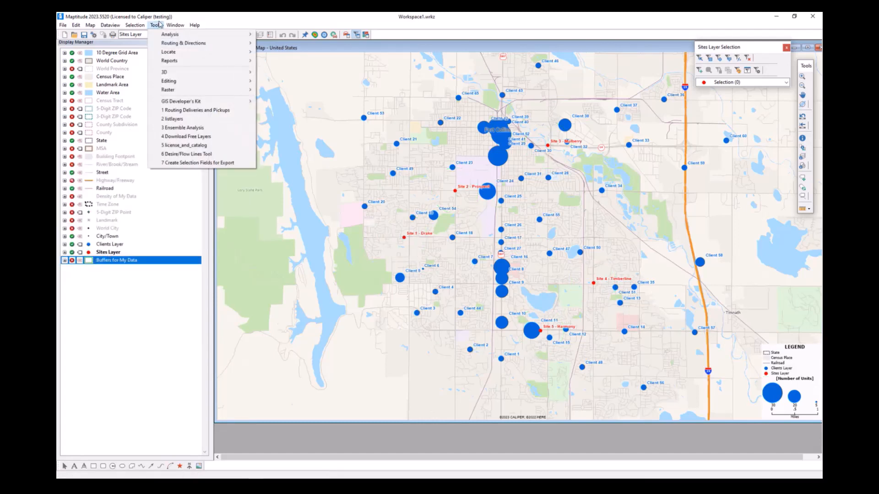
{"action": "mouse_move", "coordinate": [165, 46]}
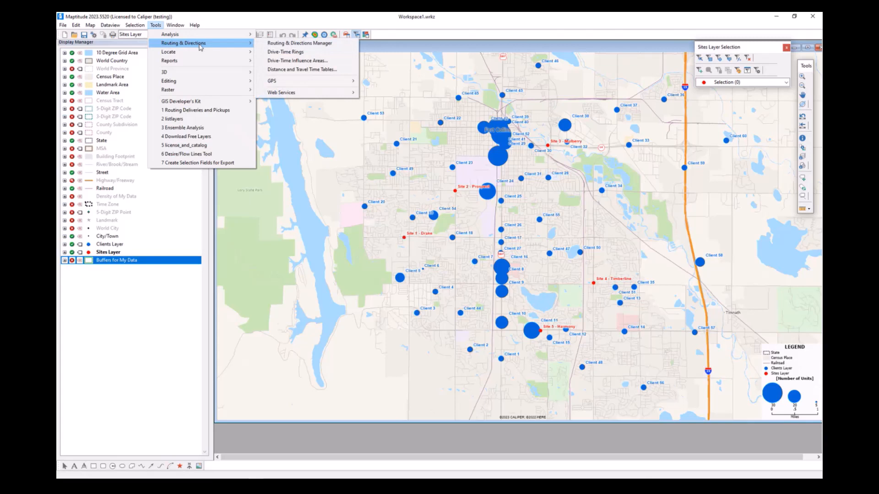
{"action": "left_click", "coordinate": [311, 54]}
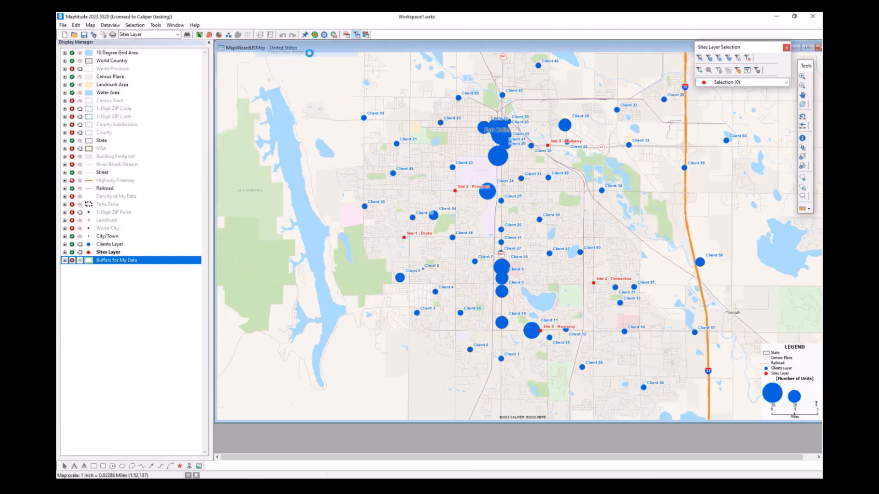
{"action": "left_click_drag", "start_coordinate": [424, 210], "coordinate": [287, 77]}
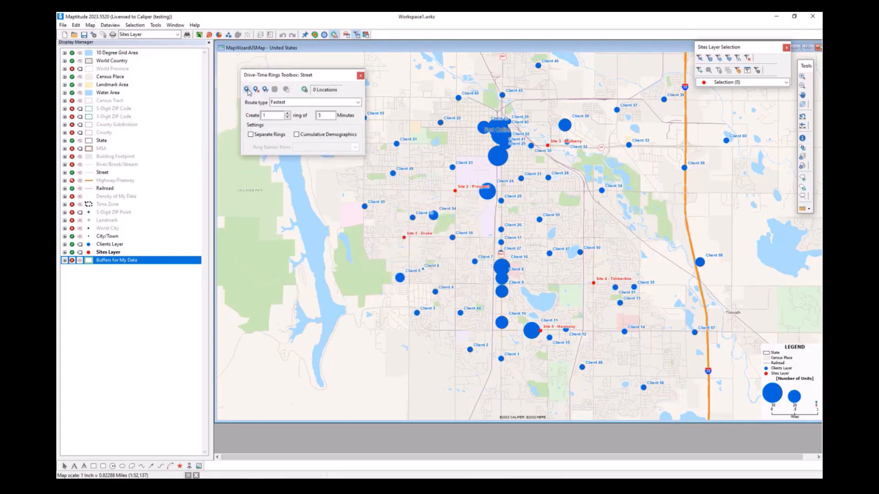
{"action": "left_click", "coordinate": [248, 91]}
{"action": "left_click", "coordinate": [266, 90]}
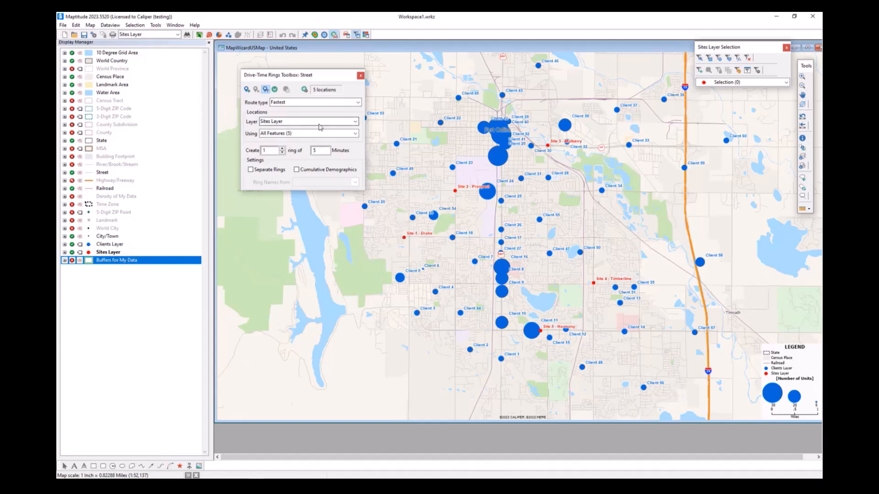
Set the route type to Shortest and create 3 rings of 0.5 miles around the five site locations.
{"action": "left_click", "coordinate": [290, 103]}
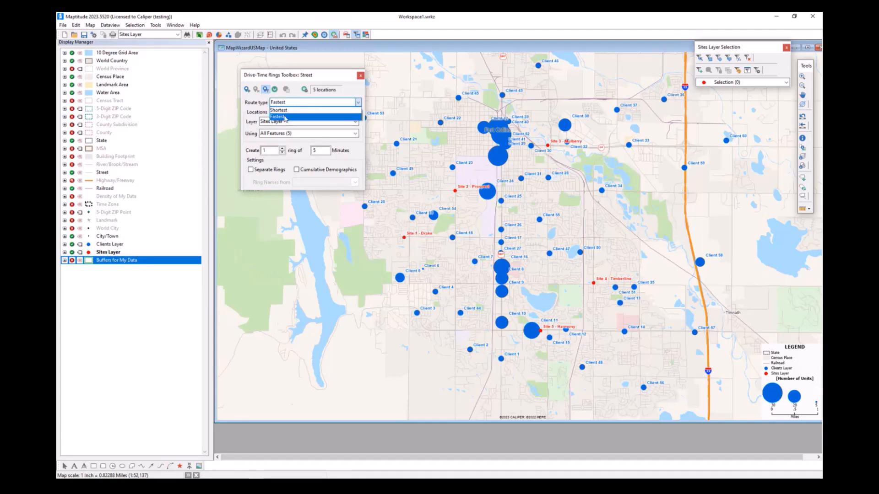
{"action": "left_click", "coordinate": [292, 111]}
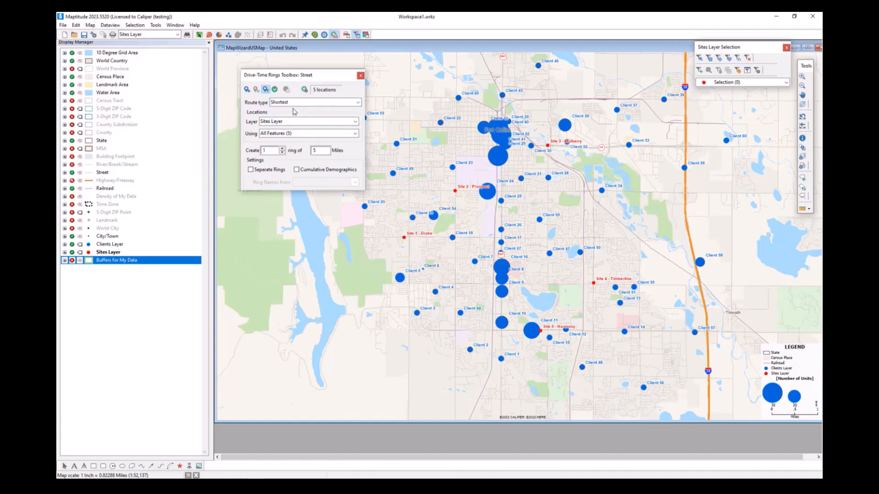
{"action": "double_click", "coordinate": [319, 150]}
{"action": "left_click", "coordinate": [278, 91]}
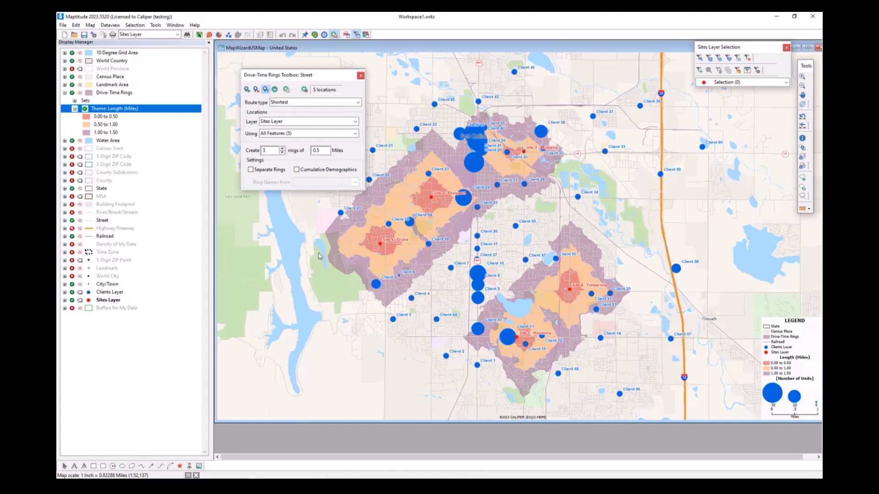
Make the Clients Layer the working layer and tag all its features by area with the To field of all Drive-Time Rings.
{"action": "right_click", "coordinate": [117, 294]}
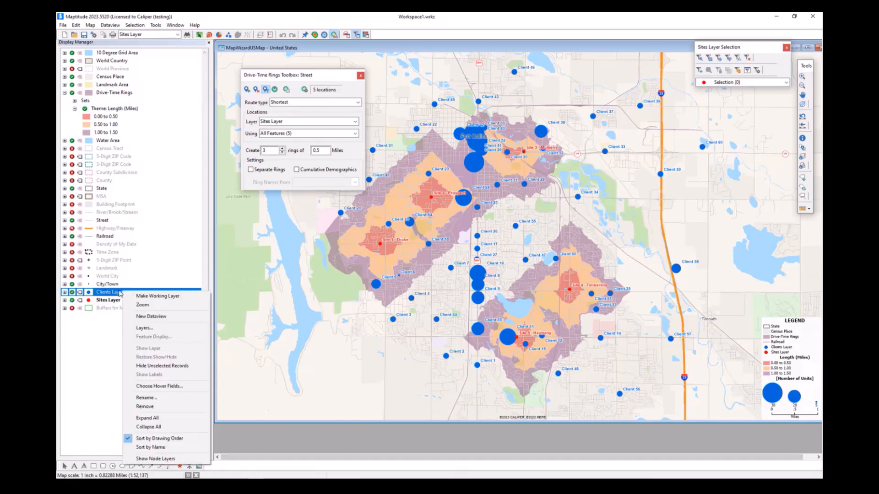
{"action": "left_click", "coordinate": [200, 297]}
{"action": "left_click", "coordinate": [158, 28]}
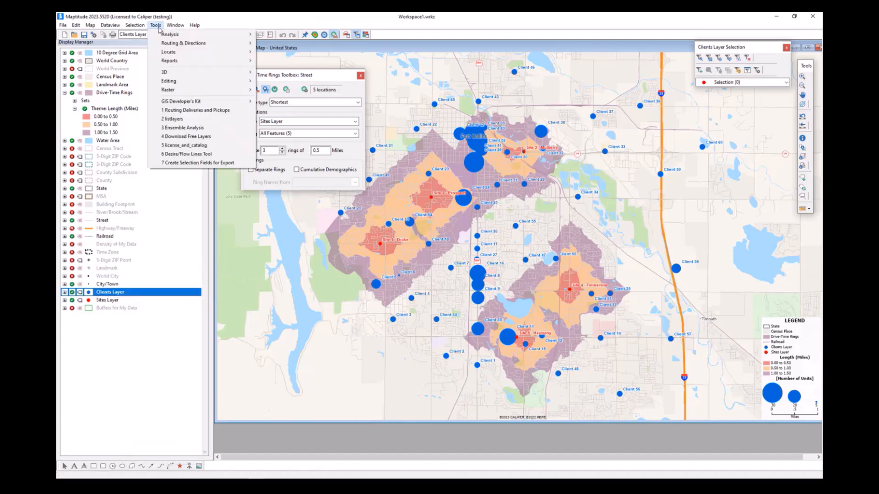
{"action": "mouse_move", "coordinate": [166, 36]}
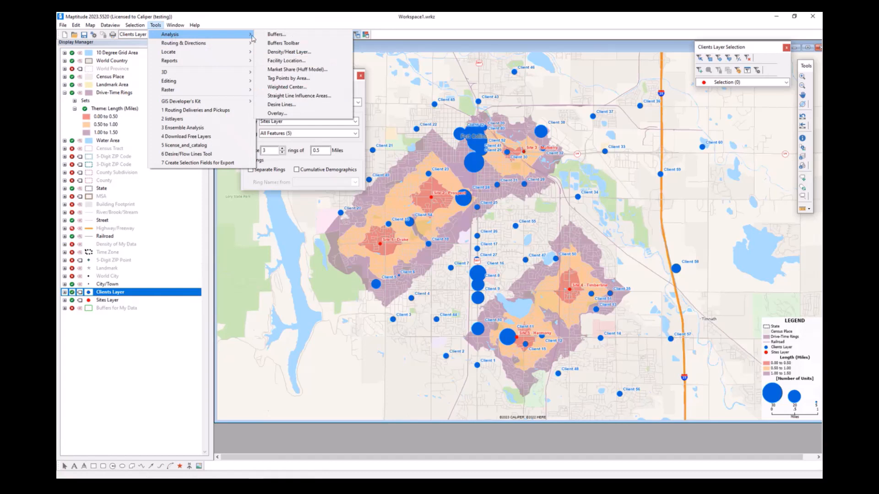
{"action": "left_click", "coordinate": [333, 81]}
{"action": "left_click_drag", "start_coordinate": [445, 202], "coordinate": [306, 228]}
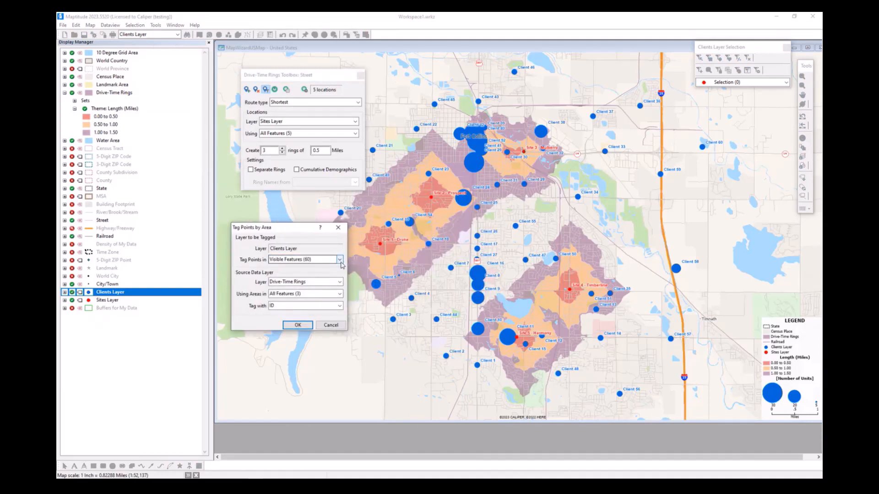
{"action": "left_click", "coordinate": [340, 260]}
{"action": "left_click", "coordinate": [317, 271]}
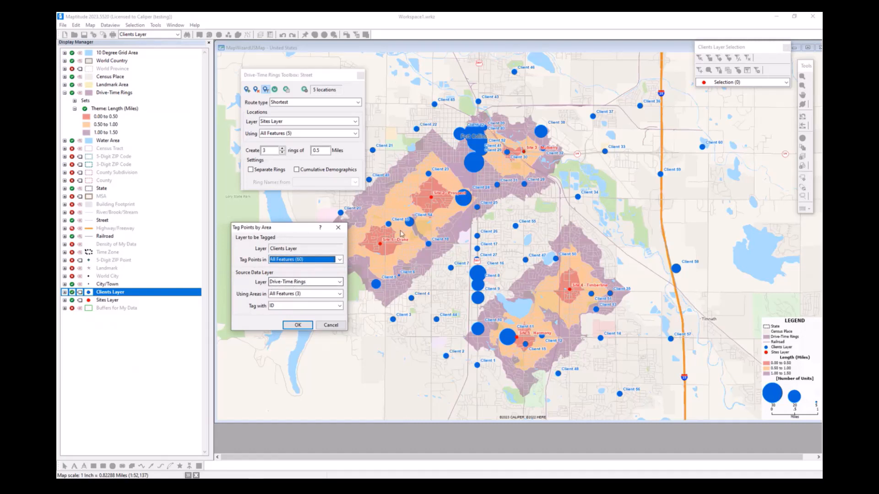
{"action": "left_click", "coordinate": [304, 310]}
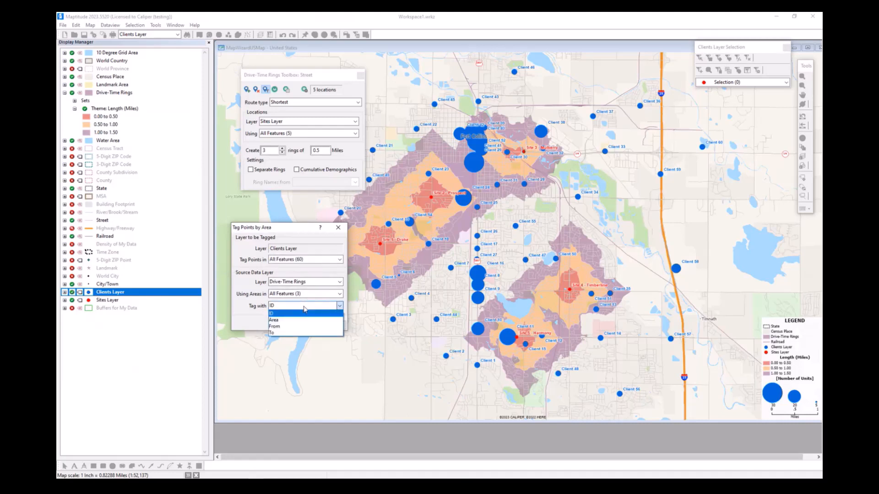
{"action": "left_click", "coordinate": [291, 333]}
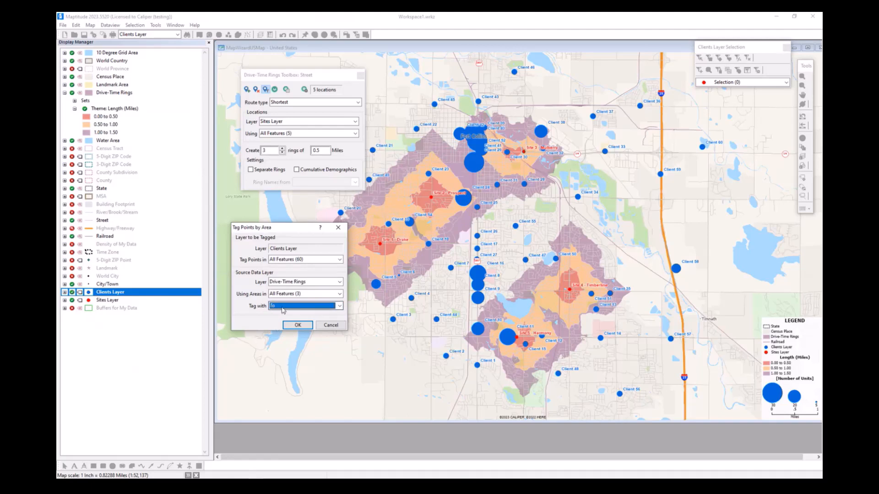
{"action": "left_click", "coordinate": [306, 326]}
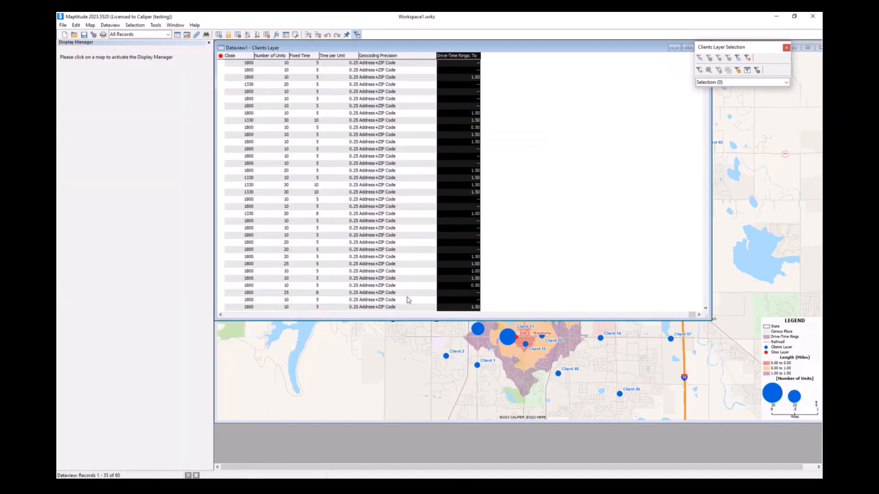
Review the tagged ring distances in the Clients Layer dataview and lock the Client Name column at its start.
{"action": "scroll", "coordinate": [469, 67], "scroll_direction": "down", "scroll_amount": 2}
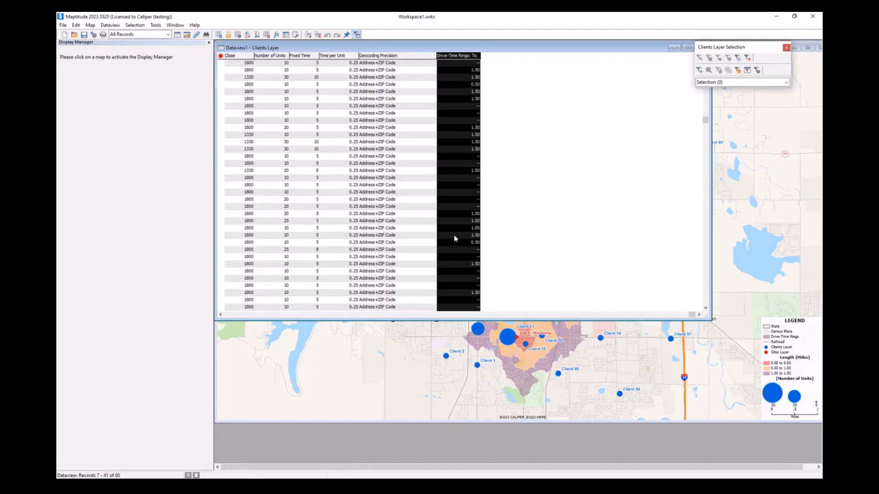
{"action": "scroll", "coordinate": [456, 273], "scroll_direction": "down", "scroll_amount": 7}
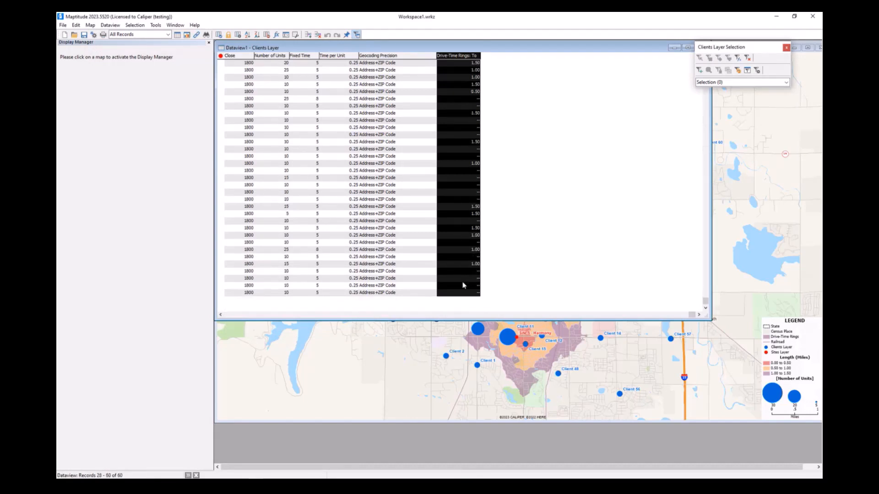
{"action": "scroll", "coordinate": [463, 286], "scroll_direction": "up", "scroll_amount": 8}
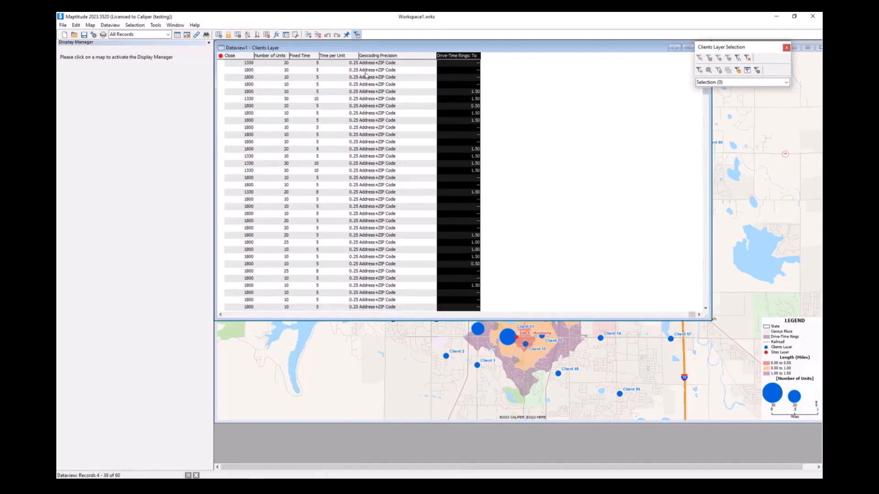
{"action": "left_click", "coordinate": [228, 316]}
{"action": "left_click", "coordinate": [344, 55]}
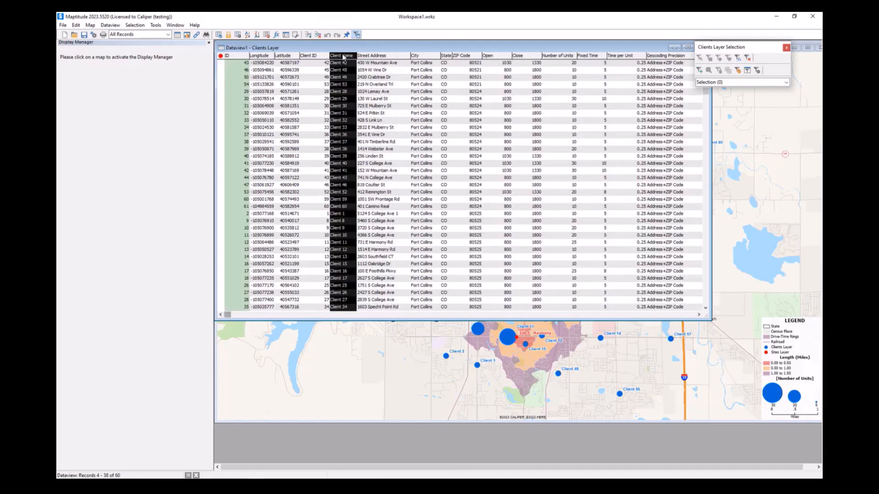
{"action": "left_click", "coordinate": [229, 35]}
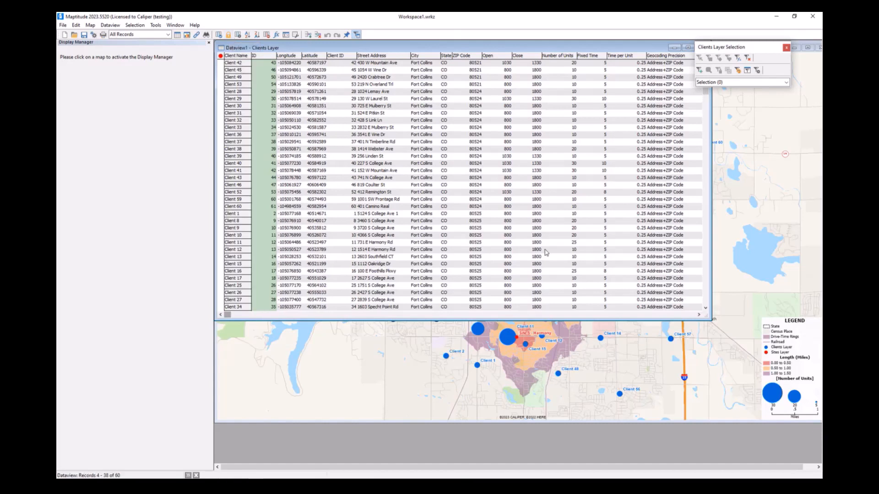
Compare the Drive-Time Rings: To values with the client names, highlight the Client 28 record, and return to the map.
{"action": "left_click", "coordinate": [698, 315]}
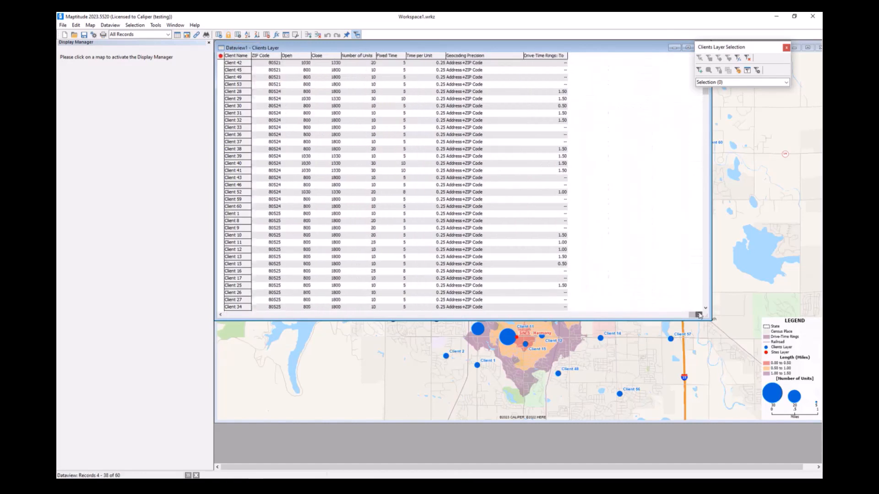
{"action": "left_click", "coordinate": [236, 93]}
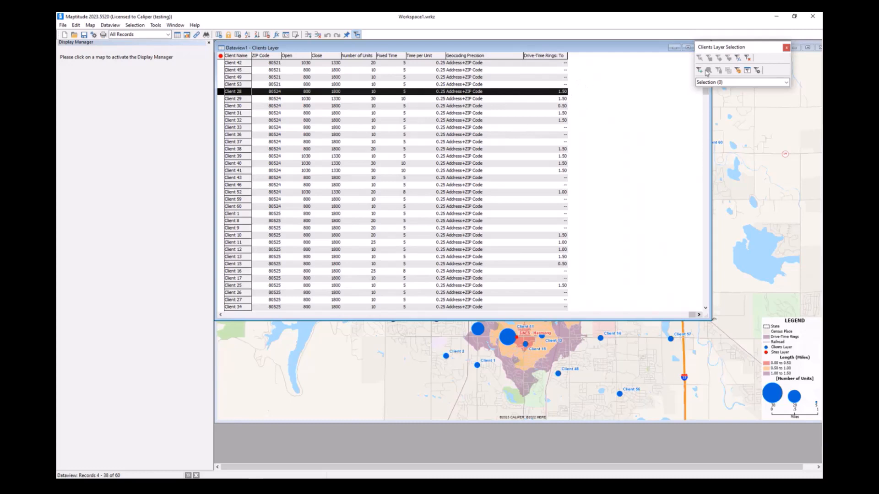
{"action": "left_click", "coordinate": [674, 48]}
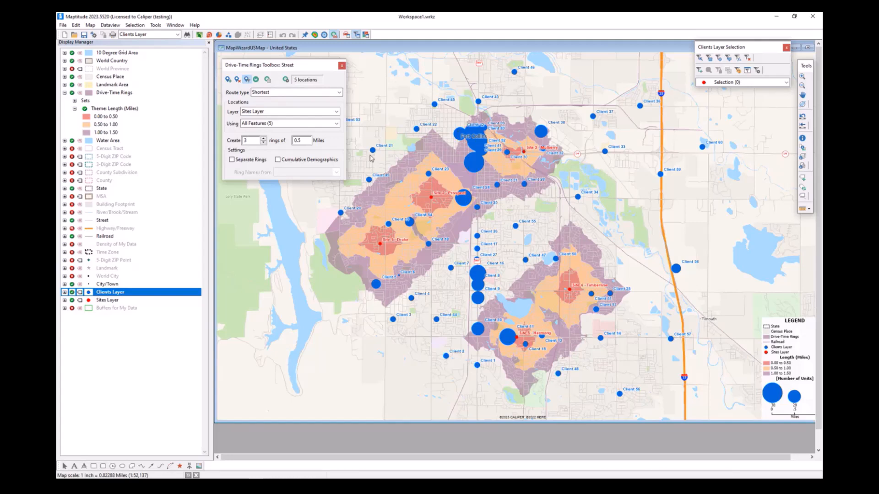
Open the demographics settings of the drive-time rings configuration and set the overlay layer to Clients Layer.
{"action": "left_click", "coordinate": [286, 81]}
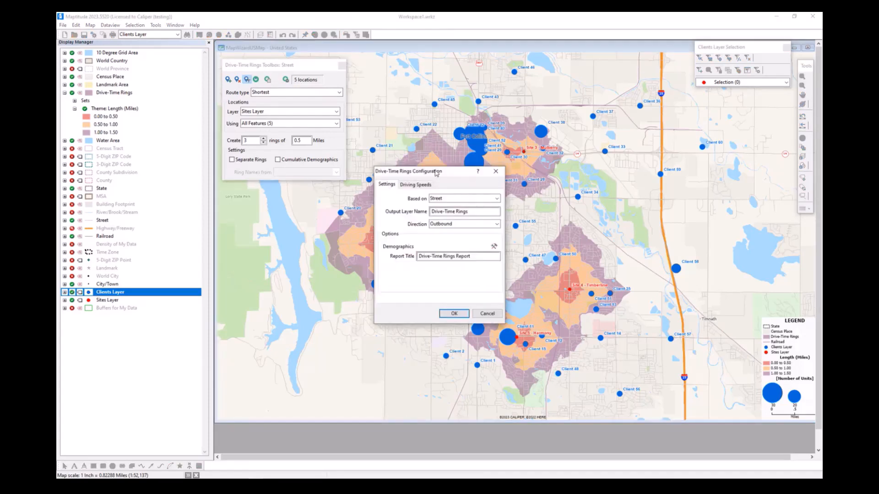
{"action": "left_click_drag", "start_coordinate": [437, 176], "coordinate": [431, 113]}
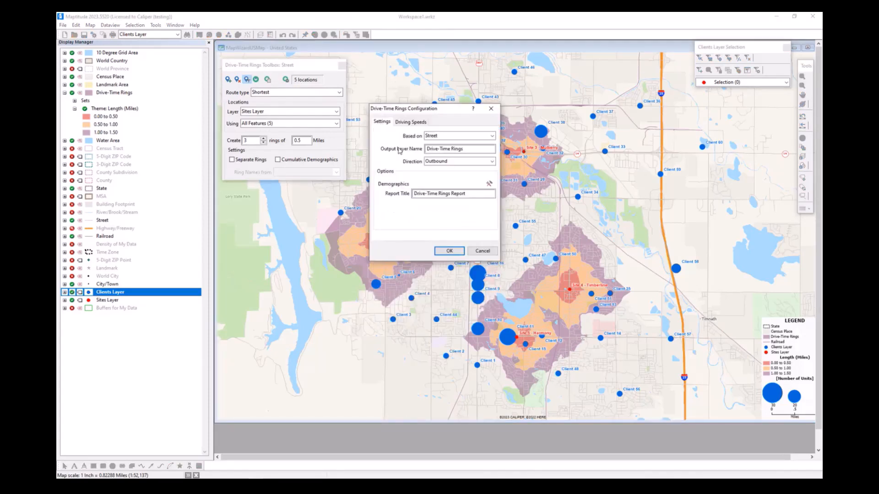
{"action": "left_click", "coordinate": [490, 184]}
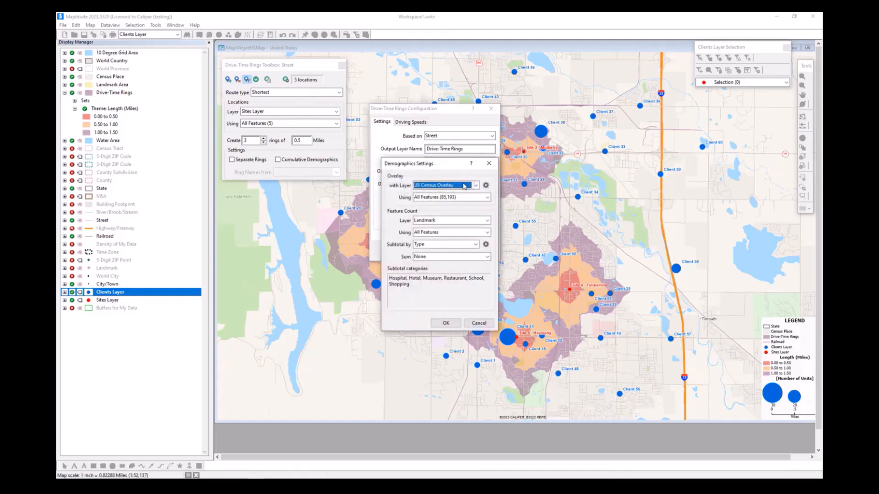
{"action": "left_click", "coordinate": [475, 186]}
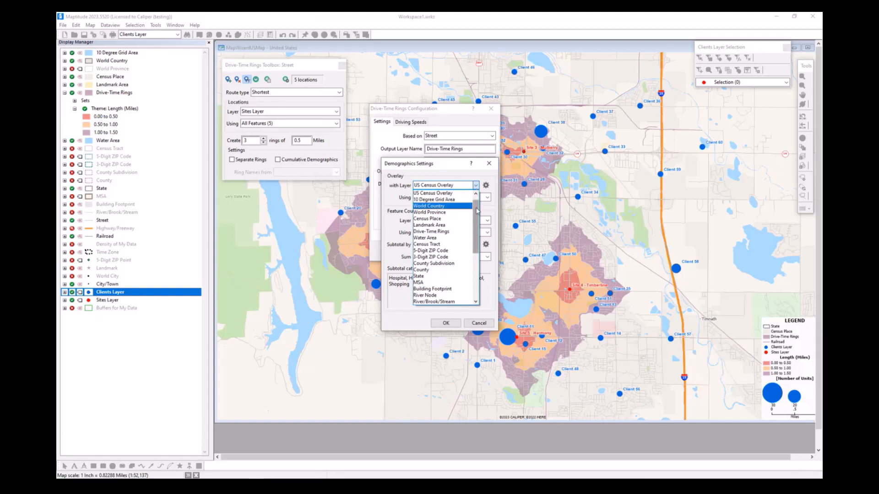
{"action": "left_click_drag", "start_coordinate": [476, 211], "coordinate": [476, 255]}
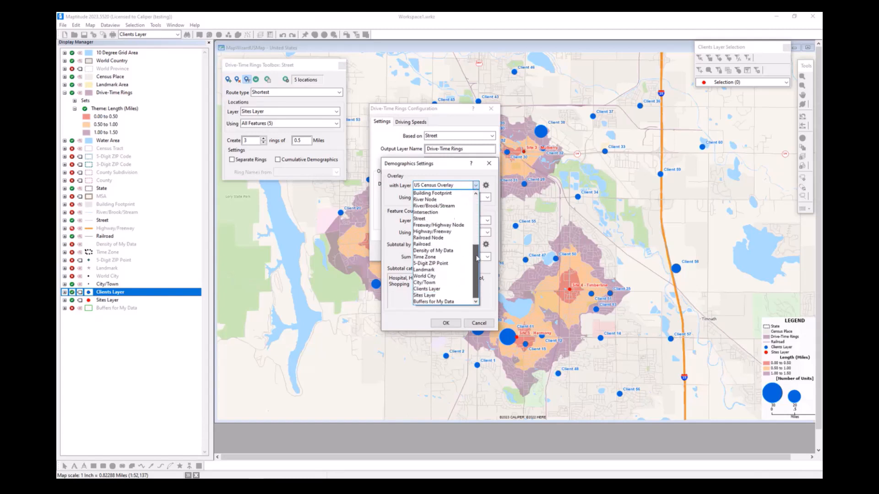
{"action": "left_click", "coordinate": [452, 290]}
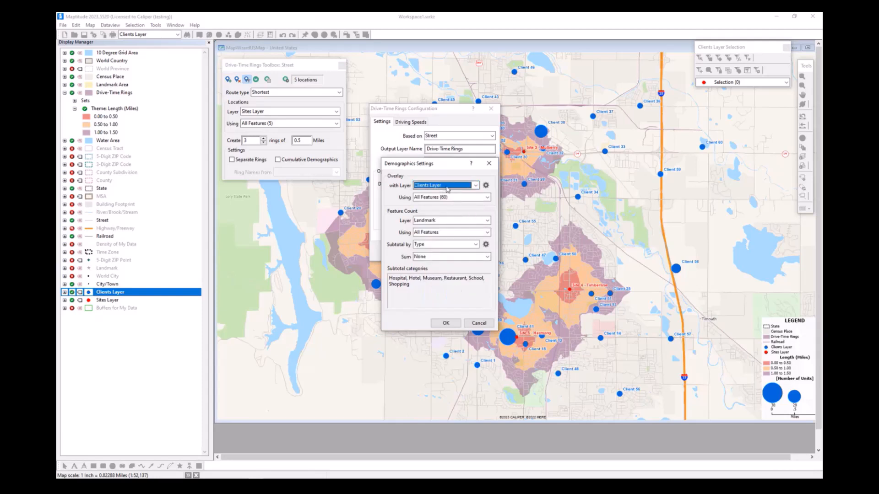
Filter the overlay's aggregation method so that Number of Units is the only selected field.
{"action": "left_click", "coordinate": [486, 185]}
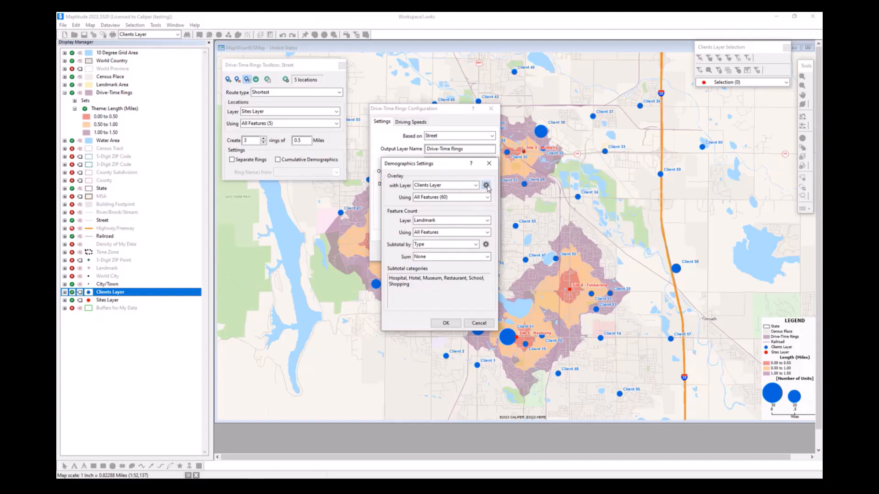
{"action": "left_click_drag", "start_coordinate": [460, 168], "coordinate": [657, 133]}
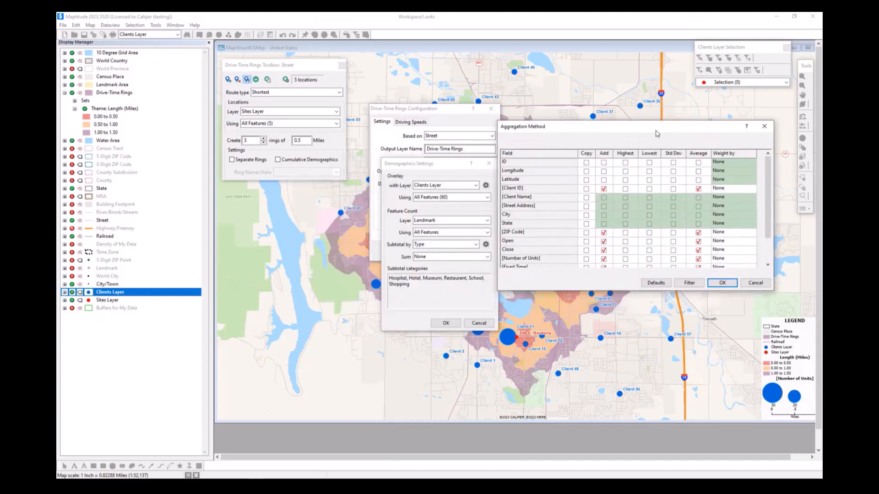
{"action": "scroll", "coordinate": [662, 178], "scroll_direction": "down", "scroll_amount": 2}
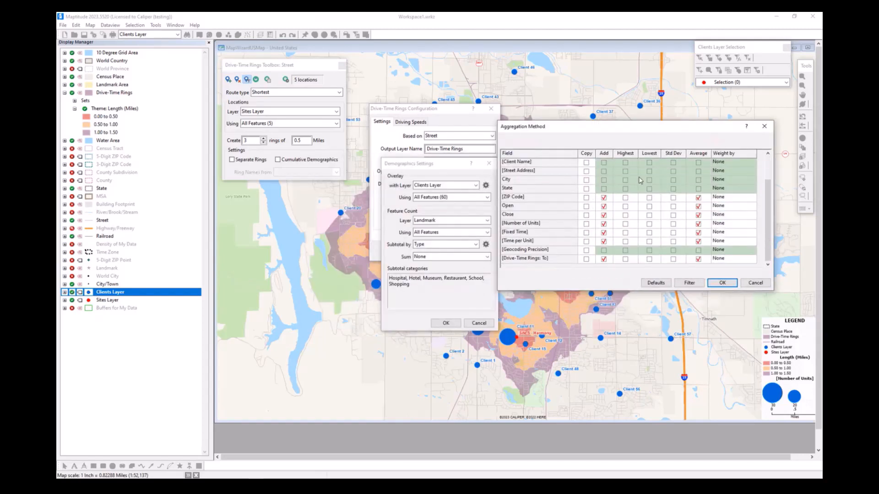
{"action": "scroll", "coordinate": [634, 229], "scroll_direction": "up", "scroll_amount": 2}
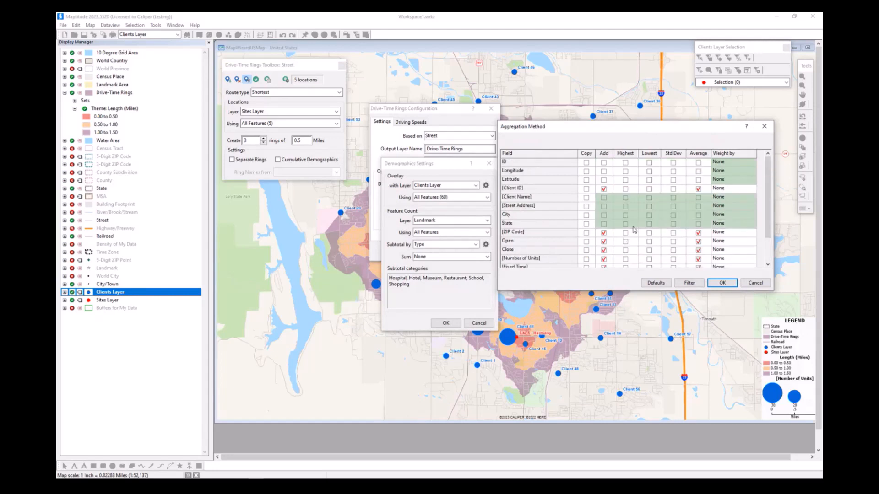
{"action": "left_click", "coordinate": [692, 284]}
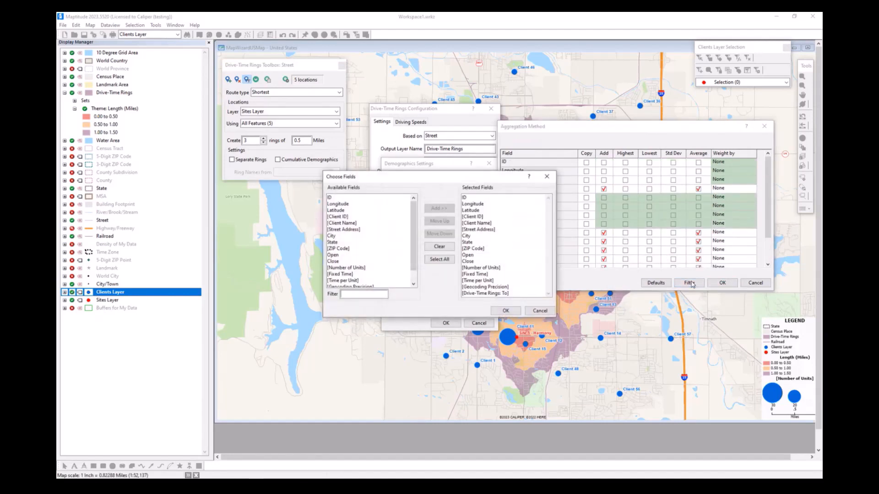
{"action": "left_click_drag", "start_coordinate": [462, 187], "coordinate": [290, 215]}
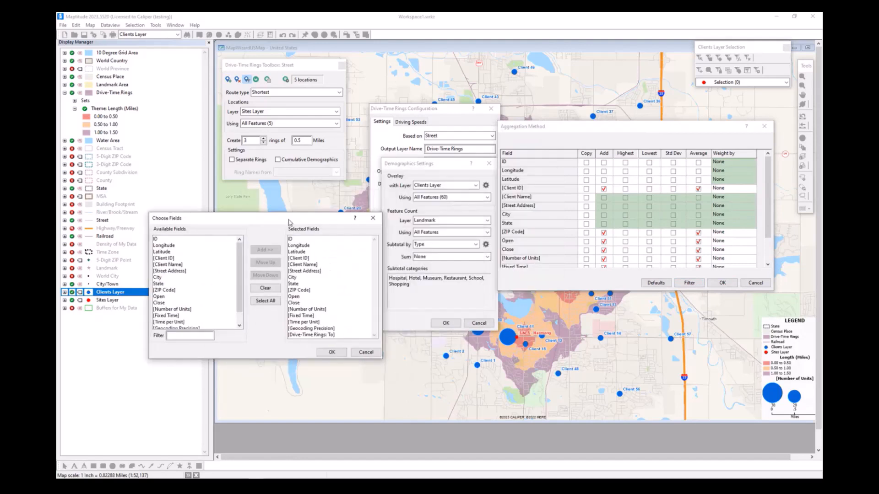
{"action": "left_click", "coordinate": [777, 300]}
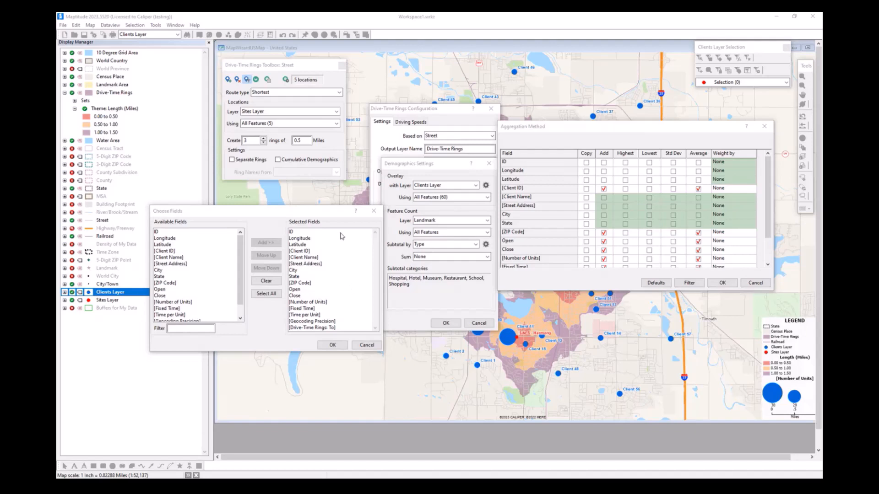
{"action": "left_click", "coordinate": [272, 283]}
{"action": "scroll", "coordinate": [185, 263], "scroll_direction": "down", "scroll_amount": 1}
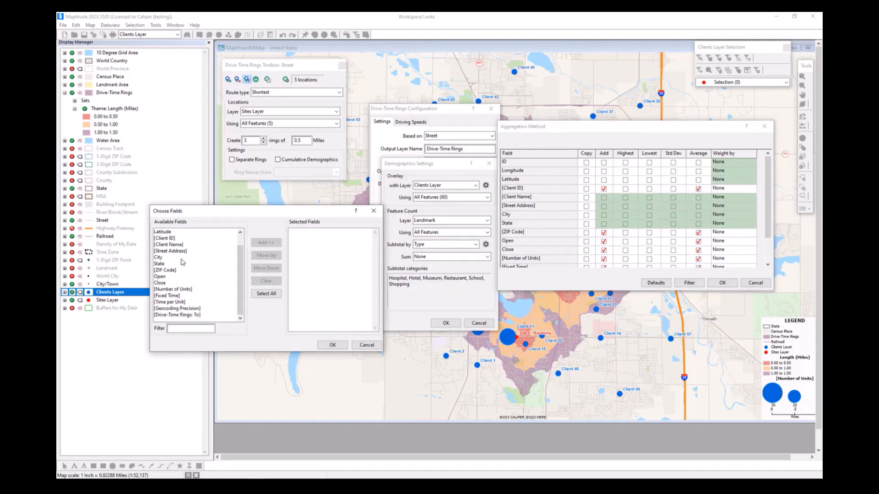
{"action": "left_click", "coordinate": [178, 289]}
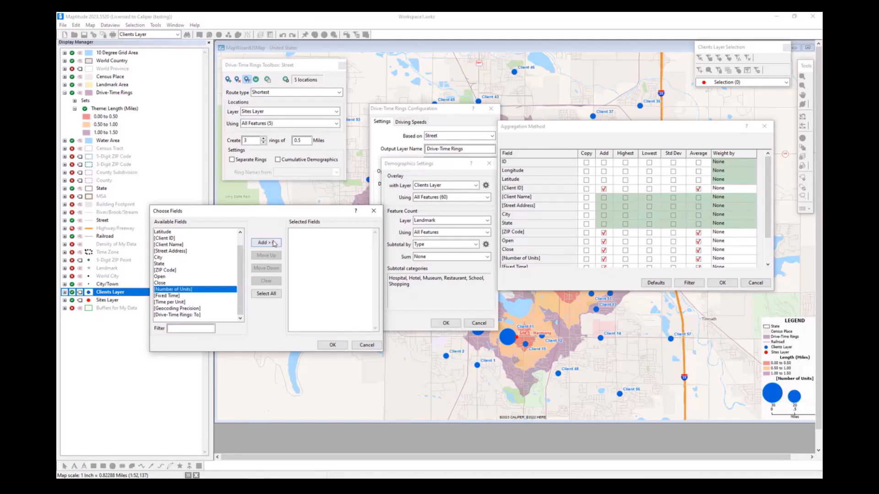
{"action": "left_click", "coordinate": [265, 242]}
{"action": "left_click", "coordinate": [341, 347]}
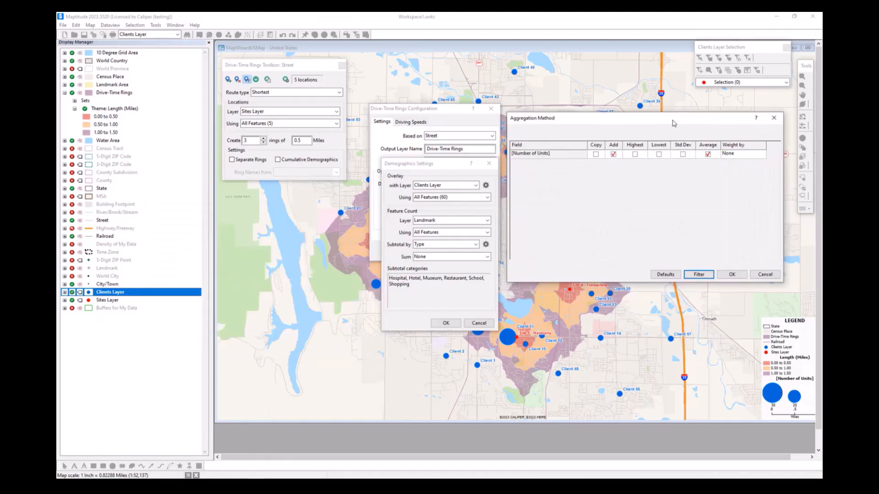
Aggregate the Number of Units field by Add only, without Average, and accept the aggregation method.
{"action": "left_click_drag", "start_coordinate": [664, 129], "coordinate": [674, 121]}
{"action": "left_click", "coordinate": [614, 154]}
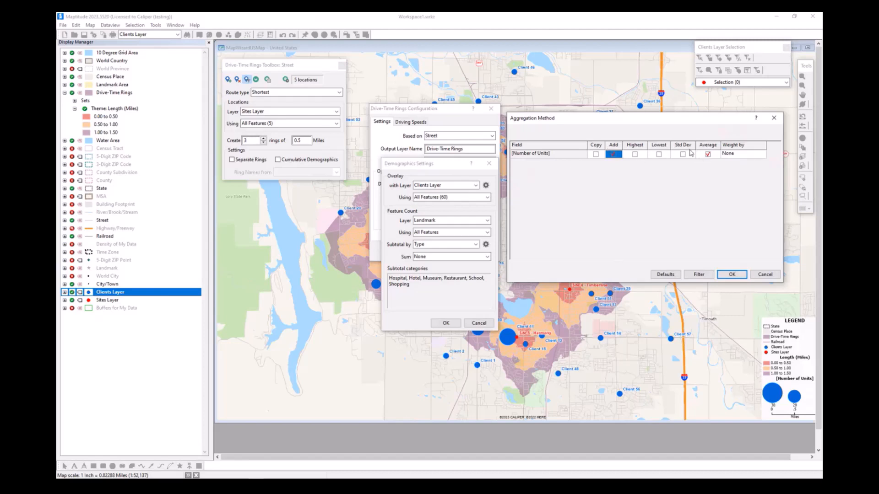
{"action": "left_click", "coordinate": [708, 154]}
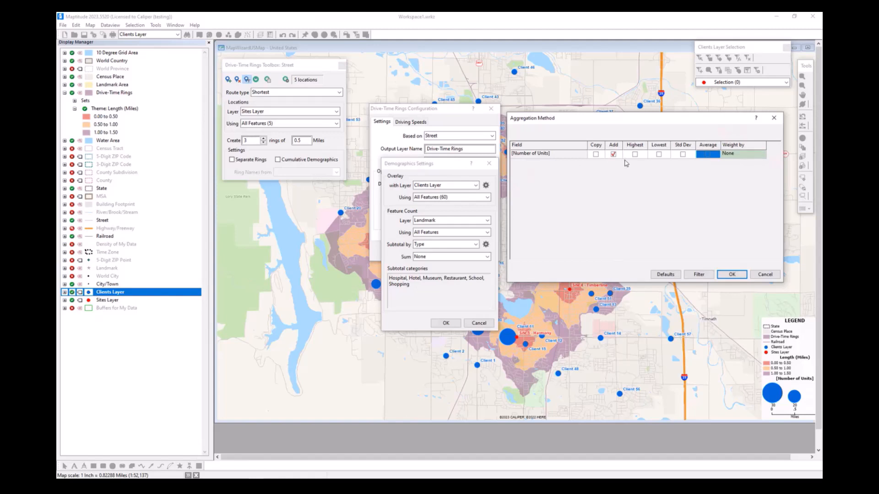
{"action": "left_click", "coordinate": [733, 275]}
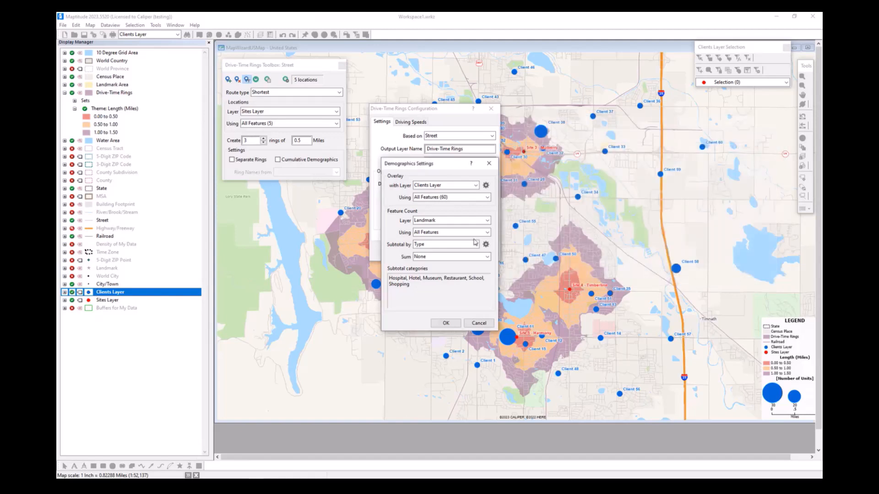
Set the feature count layer to None and accept the demographics and drive-time rings settings.
{"action": "left_click", "coordinate": [449, 223]}
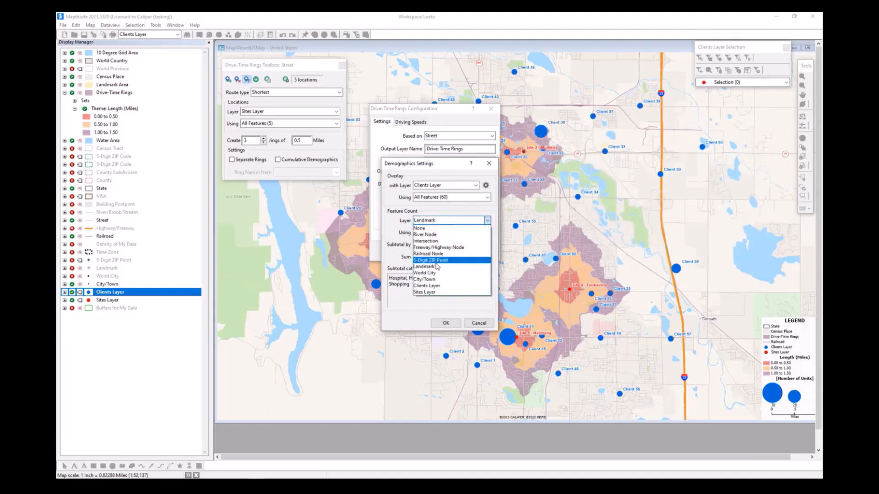
{"action": "left_click", "coordinate": [400, 270]}
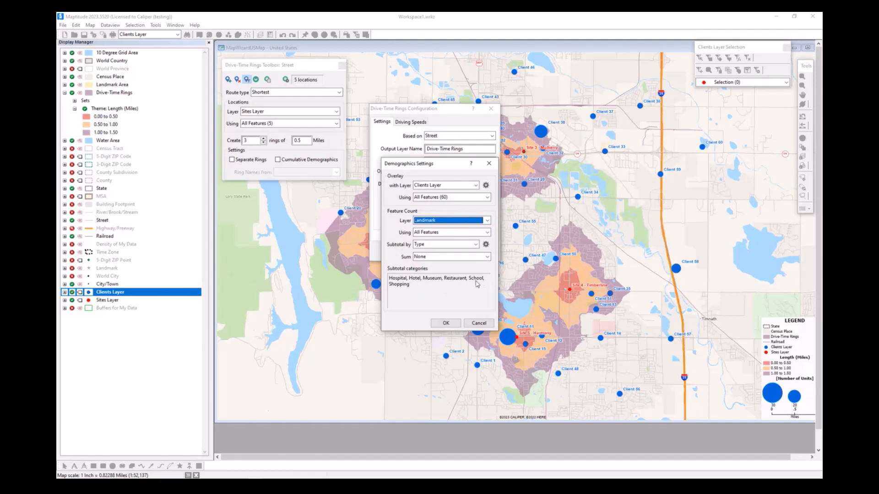
{"action": "left_click", "coordinate": [440, 223]}
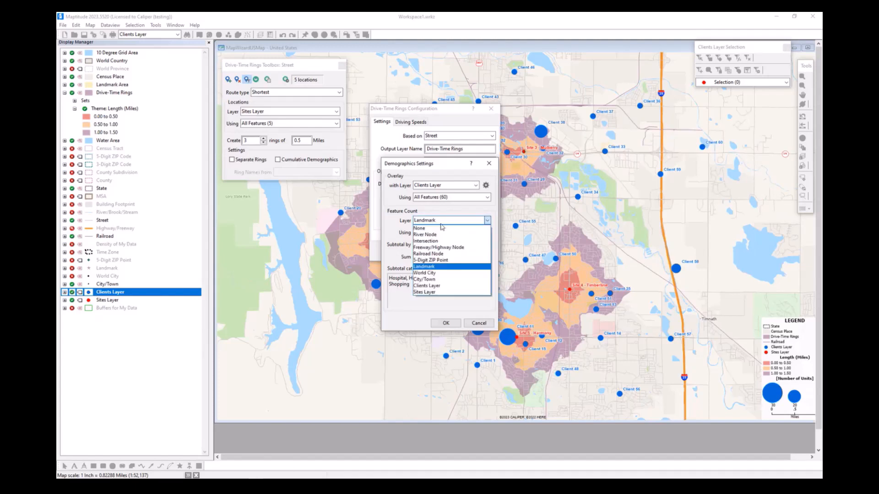
{"action": "left_click", "coordinate": [434, 229]}
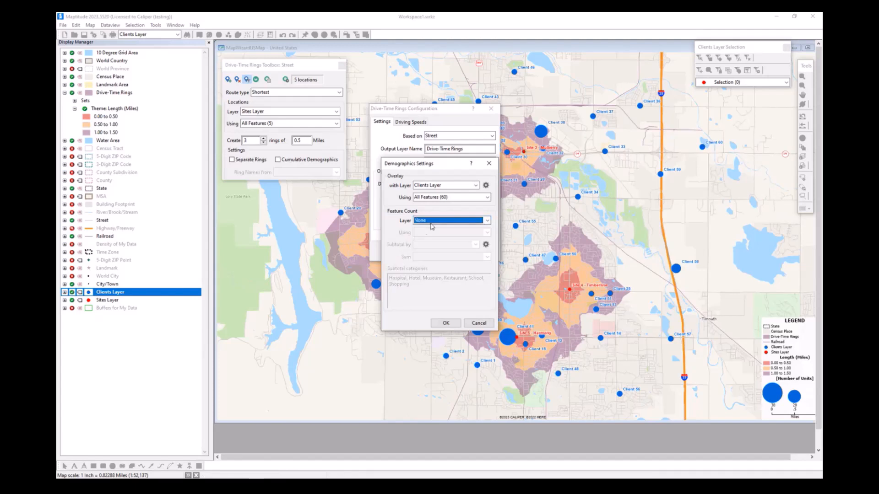
{"action": "left_click", "coordinate": [446, 323]}
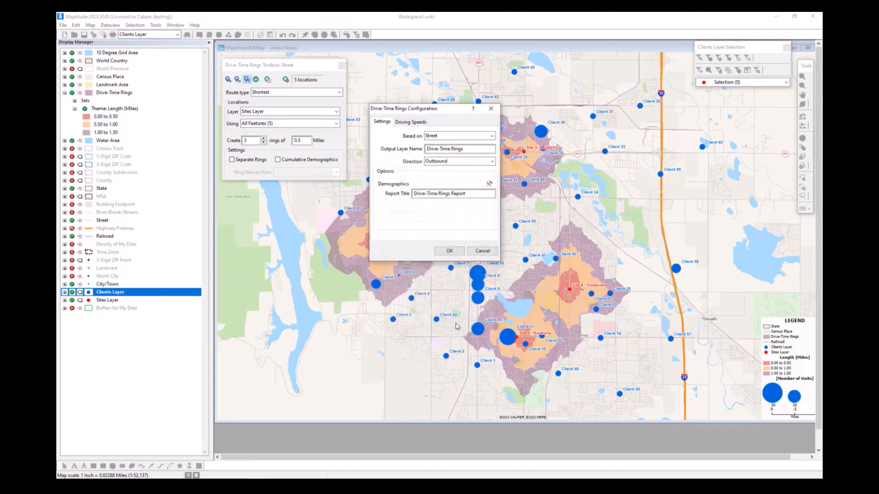
{"action": "left_click", "coordinate": [450, 251]}
Generate the Drive-Time Rings demographics report and read its map and ring table through page 2, closing the preview when done.
{"action": "left_click", "coordinate": [268, 80]}
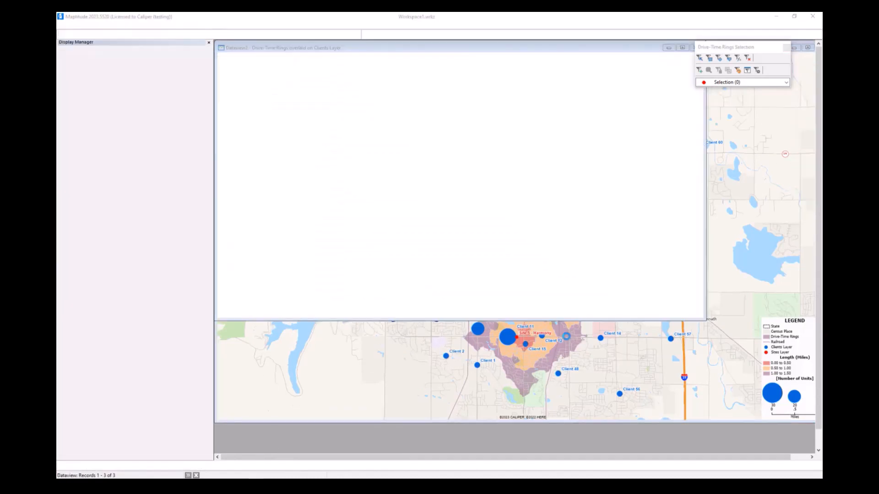
{"action": "left_click", "coordinate": [500, 266]}
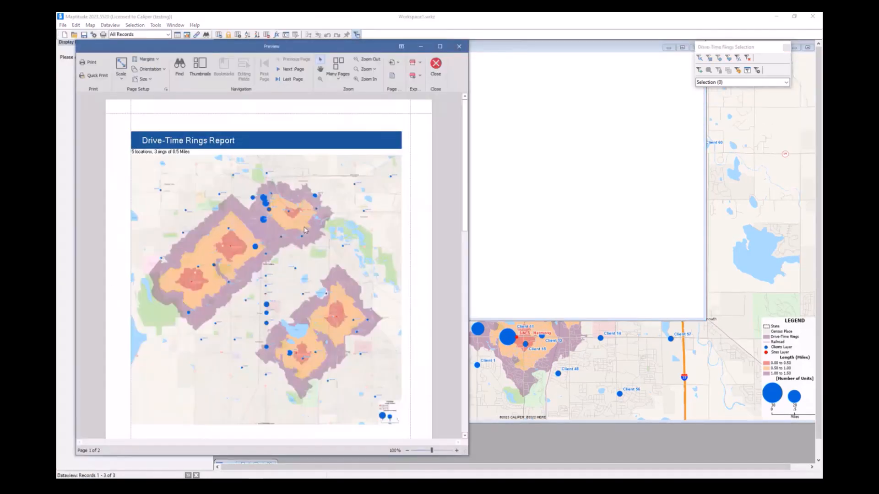
{"action": "scroll", "coordinate": [334, 247], "scroll_direction": "down", "scroll_amount": 5}
{"action": "scroll", "coordinate": [337, 245], "scroll_direction": "down", "scroll_amount": 4}
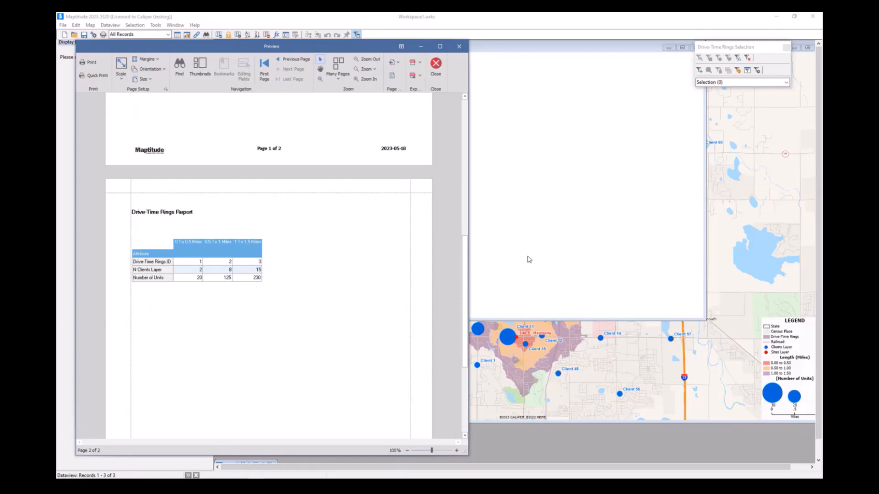
{"action": "left_click", "coordinate": [550, 284]}
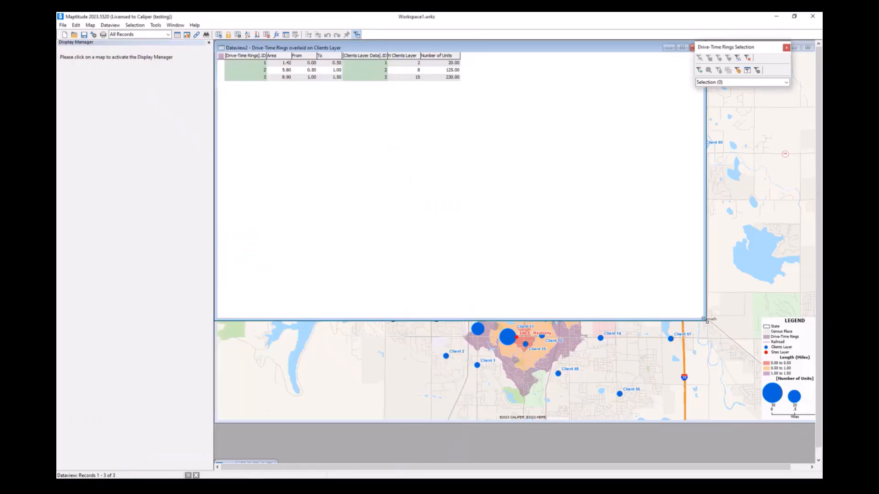
Shrink the Drive-Time Rings overlay dataview window to fit its records and return to the map.
{"action": "left_click_drag", "start_coordinate": [706, 320], "coordinate": [476, 105]}
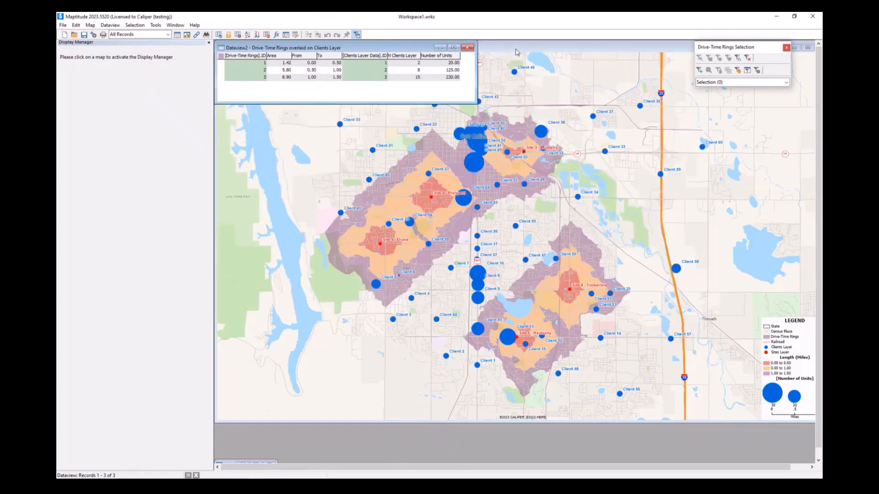
{"action": "left_click", "coordinate": [516, 52]}
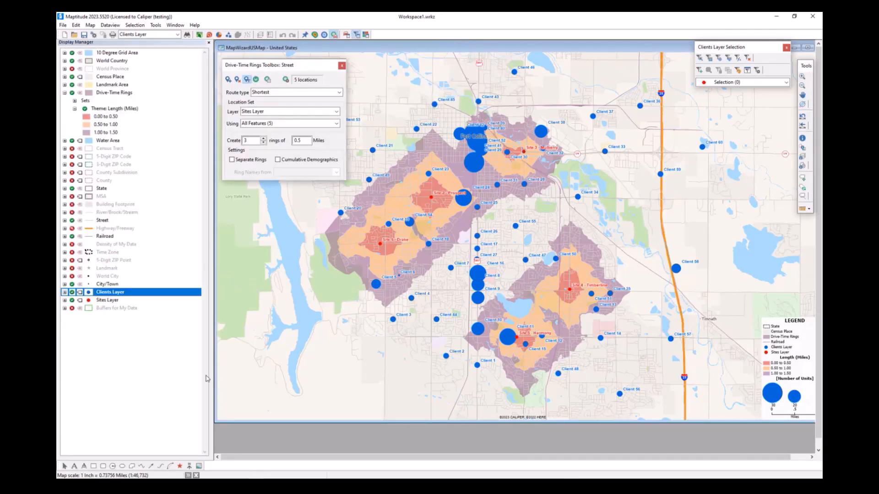
{"action": "left_click", "coordinate": [230, 486]}
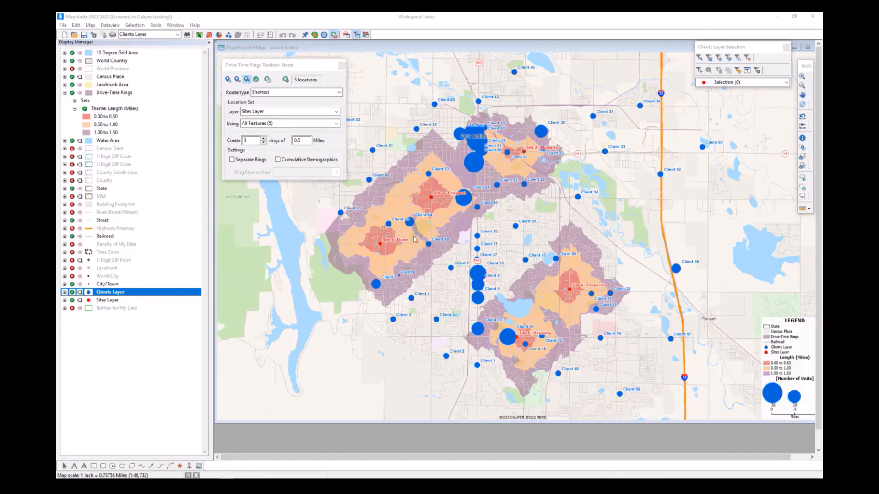
{"action": "left_click", "coordinate": [295, 48]}
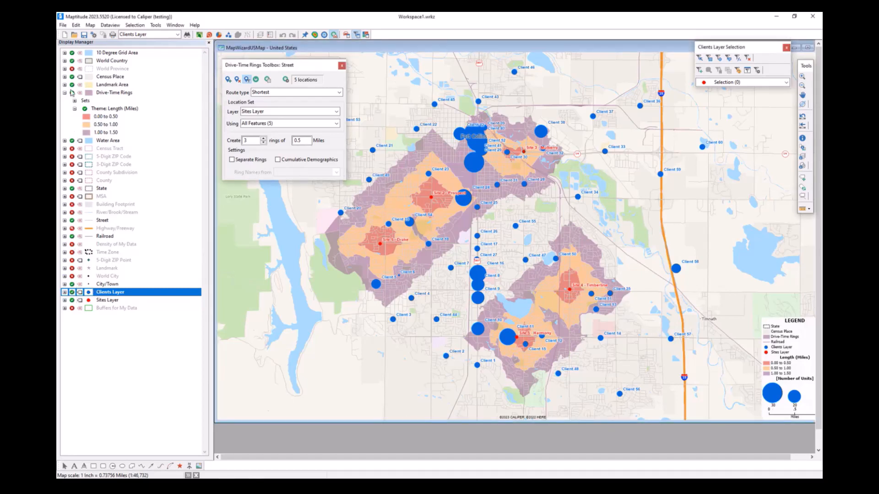
Hide the Drive-Time Rings layer so that only the clients and candidate sites remain on the Fort Collins map.
{"action": "left_click", "coordinate": [72, 92]}
{"action": "left_click", "coordinate": [71, 92]}
{"action": "scroll", "coordinate": [493, 208], "scroll_direction": "down", "scroll_amount": 1}
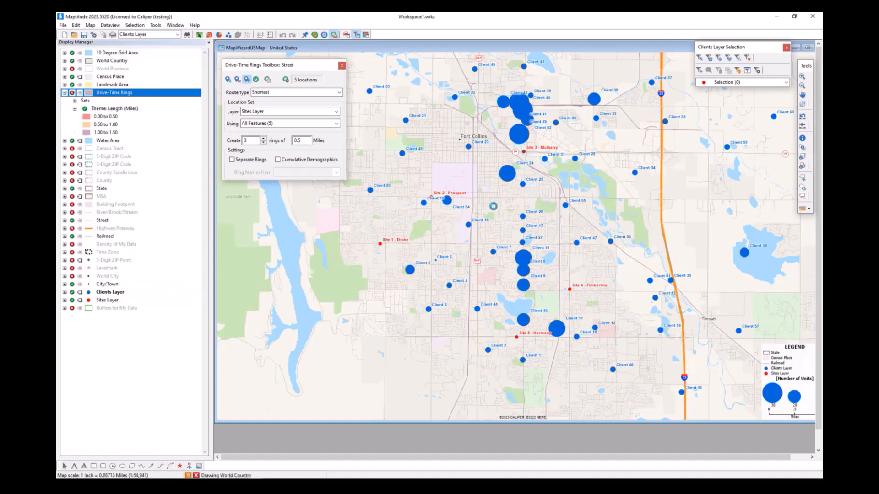
{"action": "left_click_drag", "start_coordinate": [632, 190], "coordinate": [564, 221]}
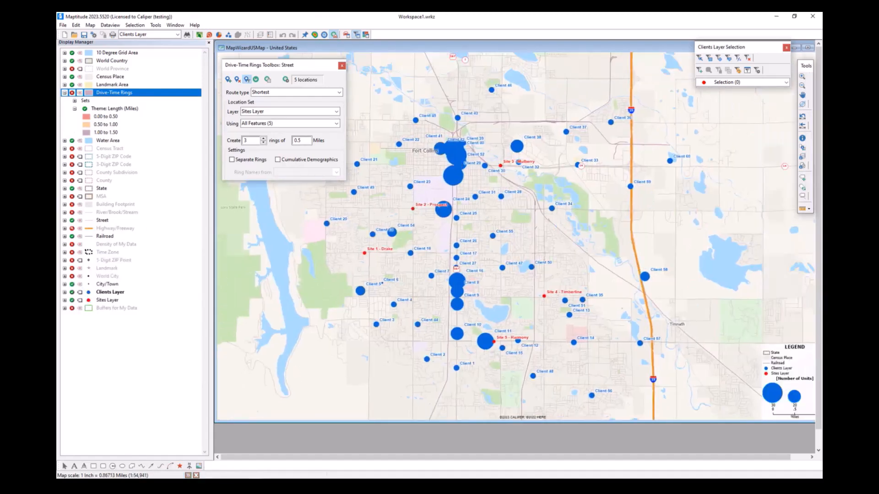
{"action": "left_click", "coordinate": [153, 485]}
{"action": "left_click", "coordinate": [175, 458]}
Start a Facility Location analysis with all Clients Layer features as clients, no existing facilities, and all Sites Layer features as candidates.
{"action": "left_click", "coordinate": [156, 25]}
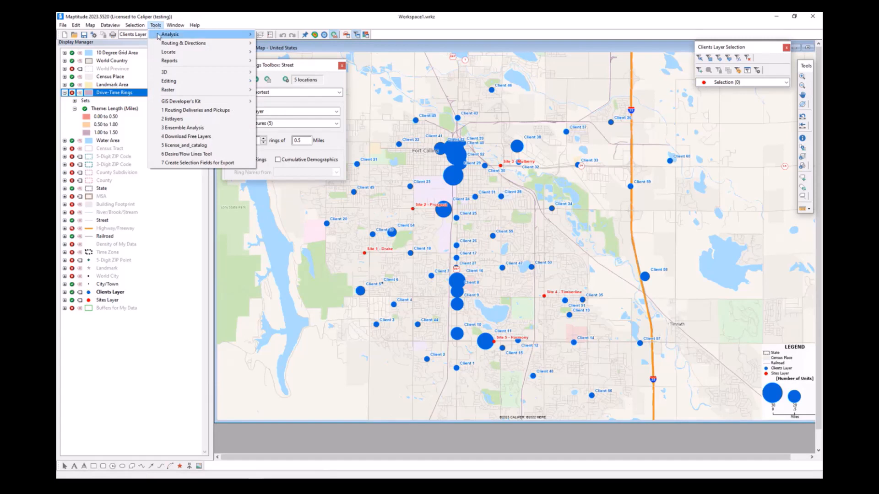
{"action": "mouse_move", "coordinate": [159, 35]}
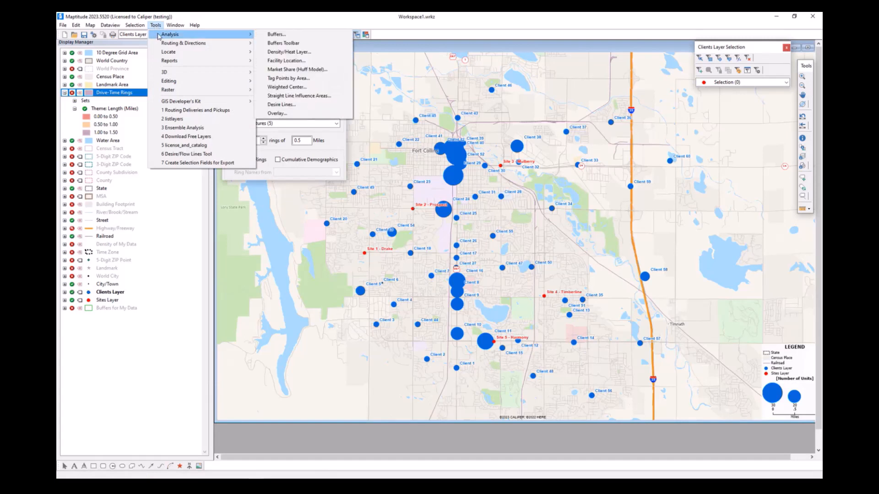
{"action": "left_click", "coordinate": [320, 63]}
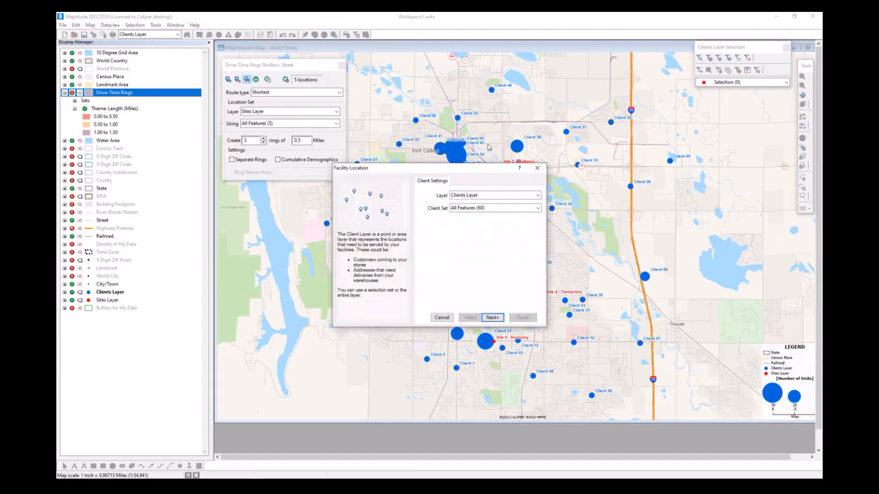
{"action": "left_click_drag", "start_coordinate": [479, 171], "coordinate": [306, 195]}
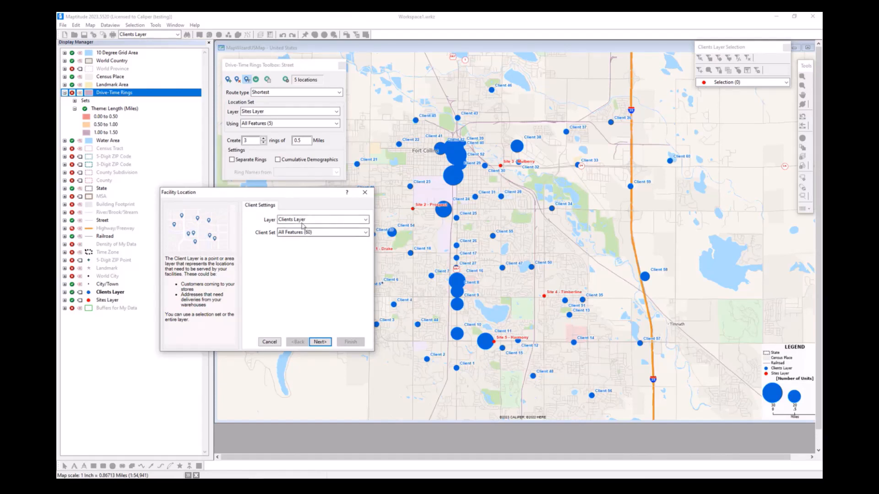
{"action": "left_click", "coordinate": [324, 342]}
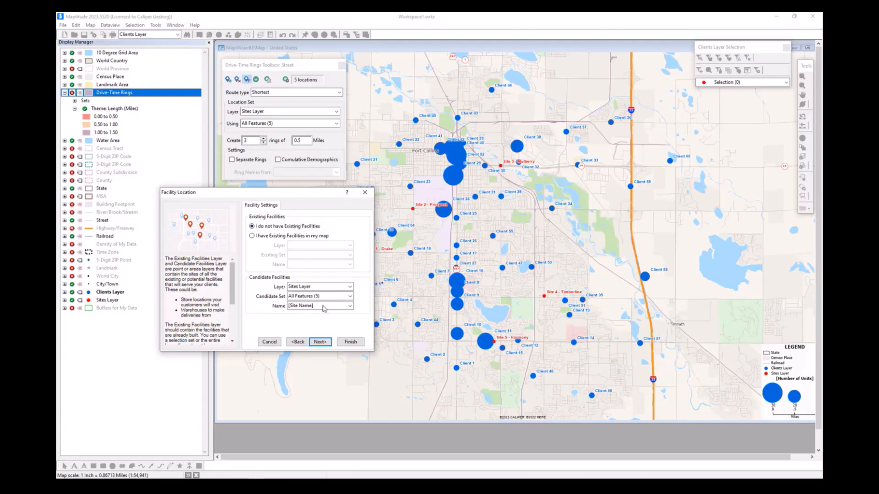
{"action": "left_click", "coordinate": [320, 342]}
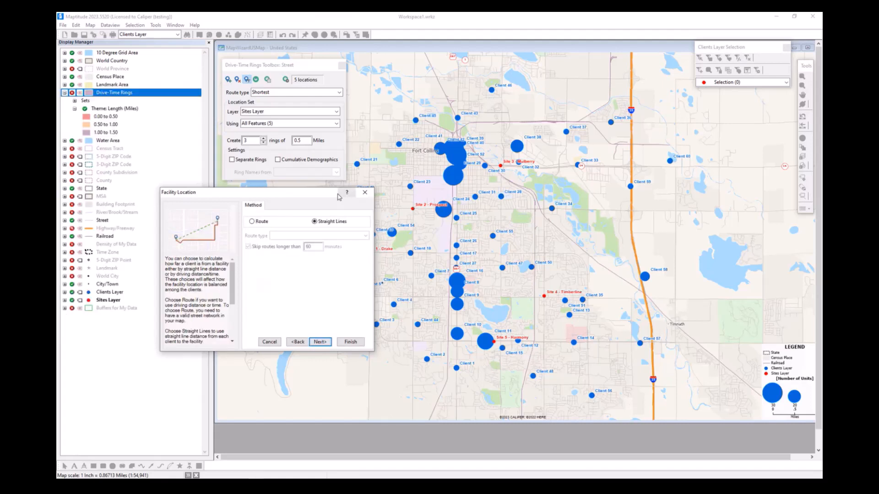
Choose the Route method with the Fastest route type, skipping routes longer than 60 minutes.
{"action": "left_click", "coordinate": [260, 224]}
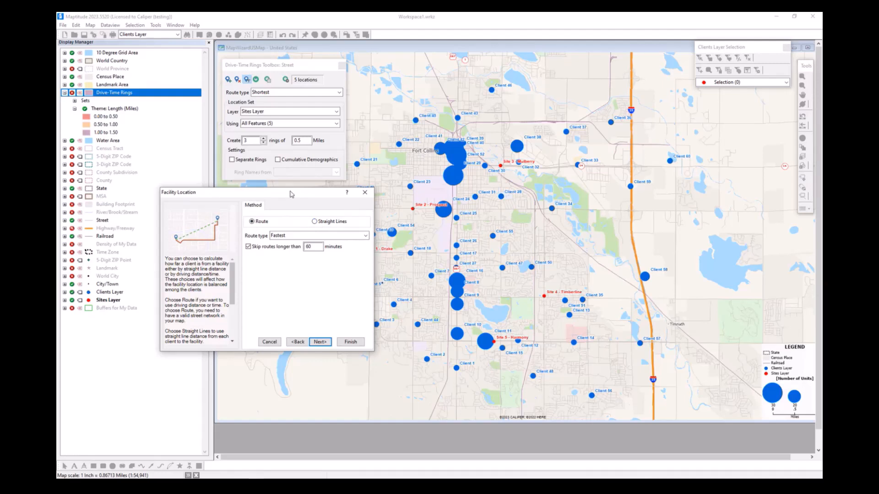
{"action": "left_click_drag", "start_coordinate": [303, 192], "coordinate": [257, 204]}
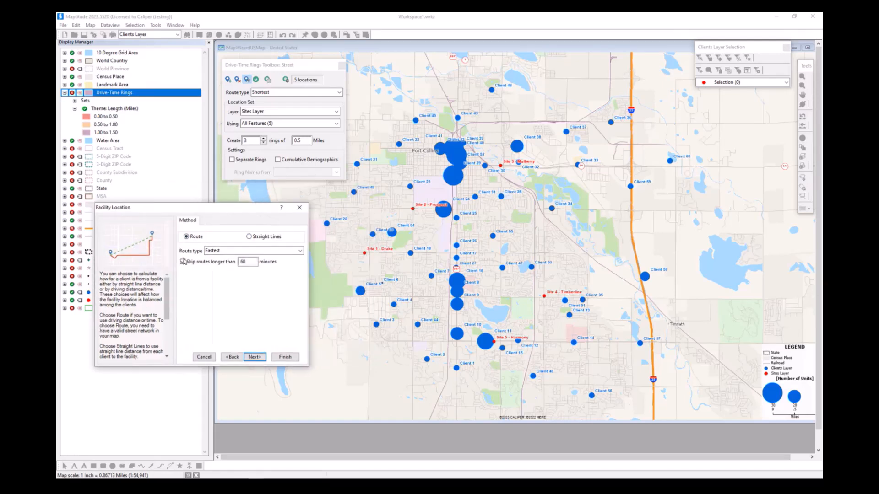
{"action": "left_click", "coordinate": [250, 238]}
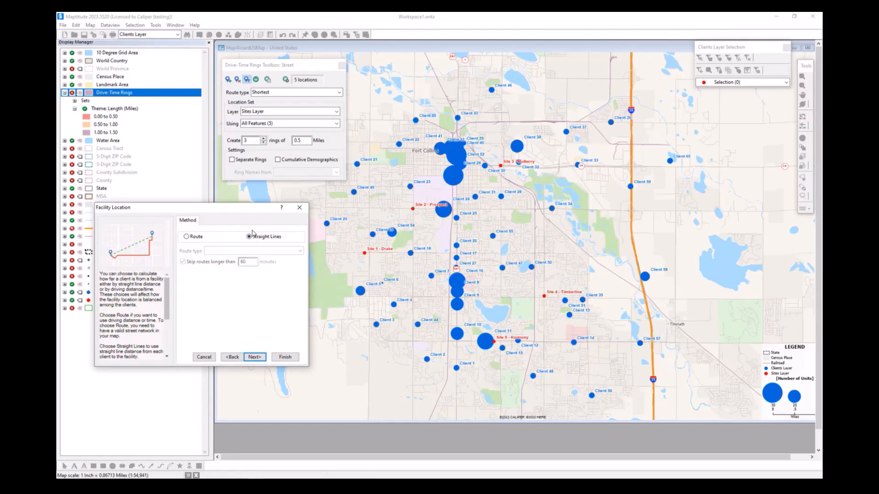
{"action": "left_click", "coordinate": [196, 237]}
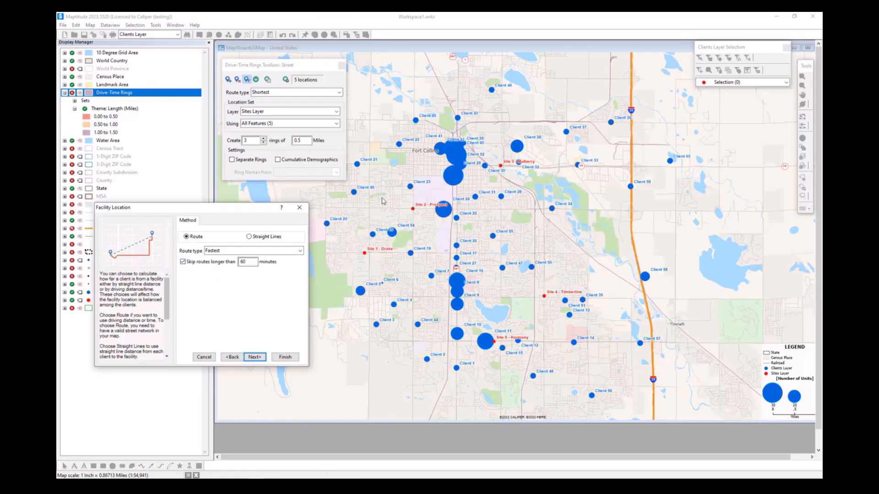
{"action": "left_click", "coordinate": [244, 263]}
{"action": "left_click", "coordinate": [266, 254]}
{"action": "left_click", "coordinate": [258, 265]}
{"action": "left_click", "coordinate": [256, 251]}
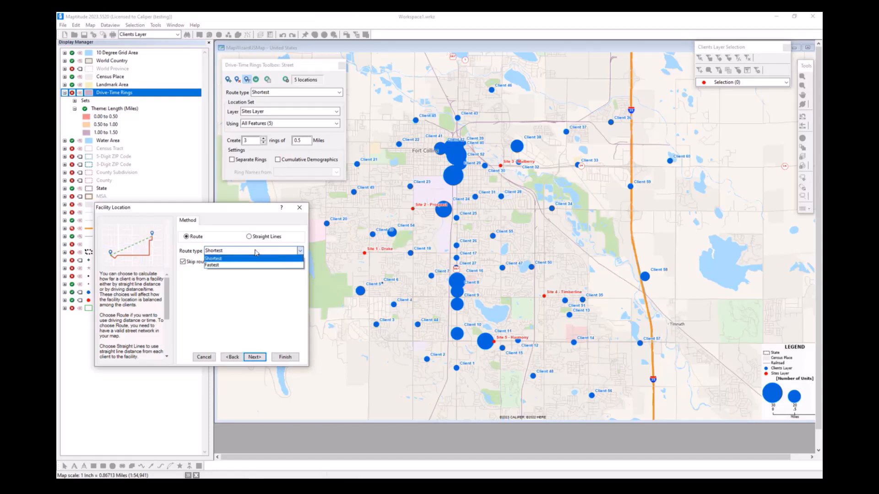
{"action": "left_click", "coordinate": [256, 257]}
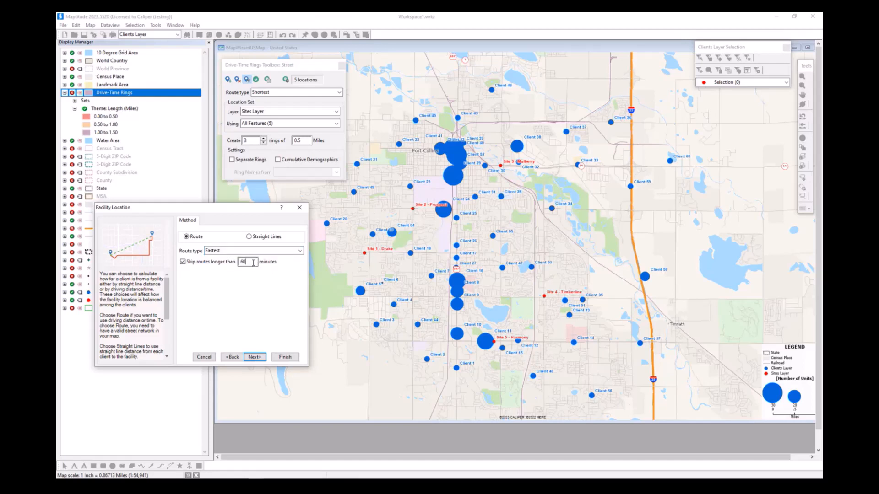
{"action": "key", "text": "Tab"}
{"action": "left_click", "coordinate": [262, 359]}
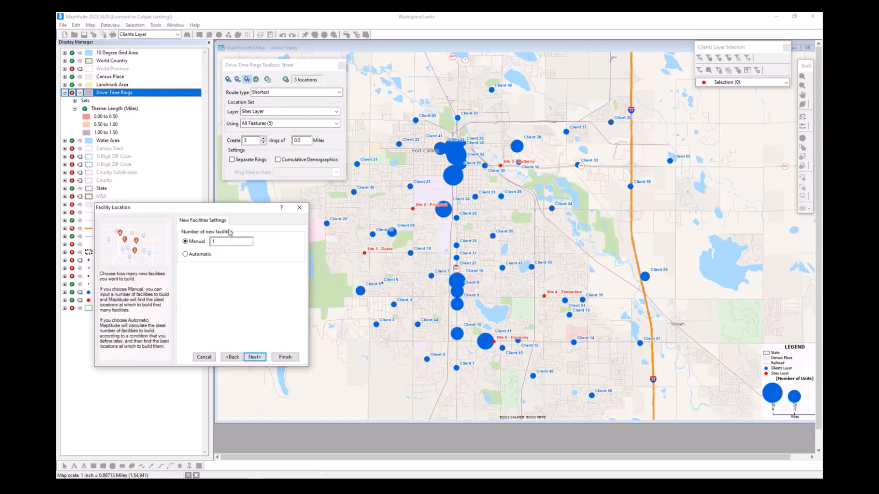
Set the number of new facilities manually to 2.
{"action": "double_click", "coordinate": [239, 243]}
{"action": "type", "text": "2"}
{"action": "left_click", "coordinate": [254, 357]}
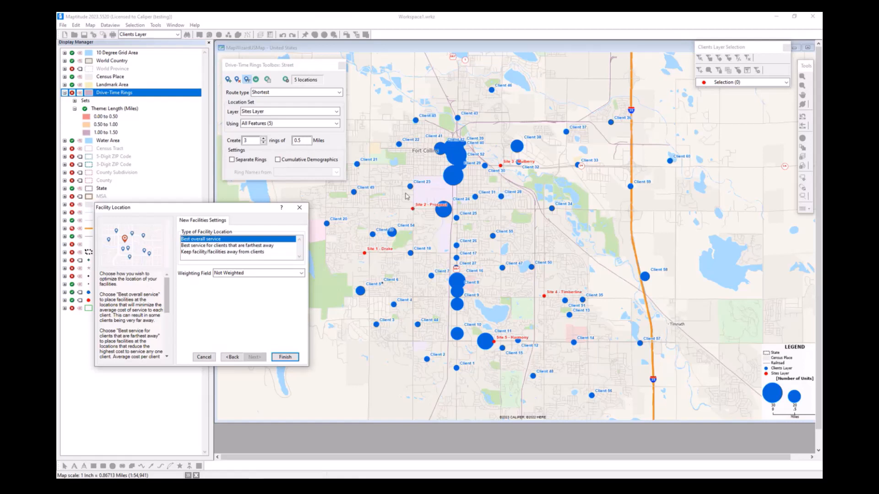
Go through the facility location types and choose Best overall service.
{"action": "left_click", "coordinate": [219, 247]}
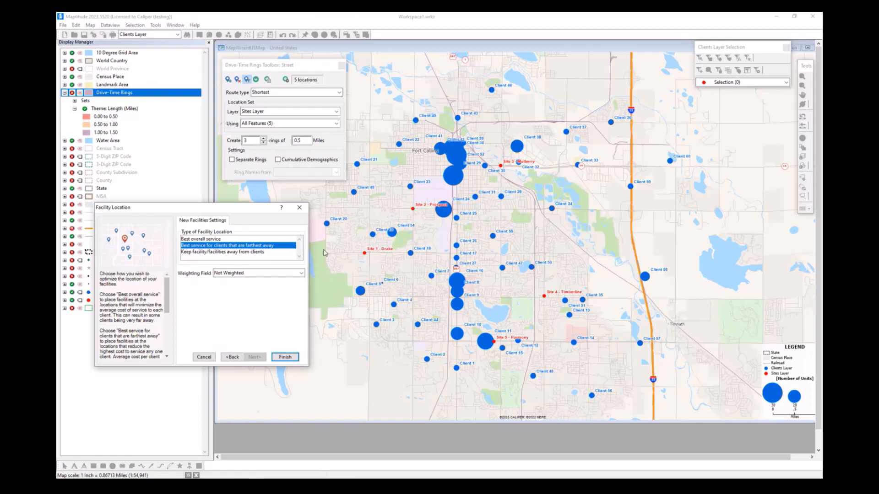
{"action": "left_click", "coordinate": [191, 253]}
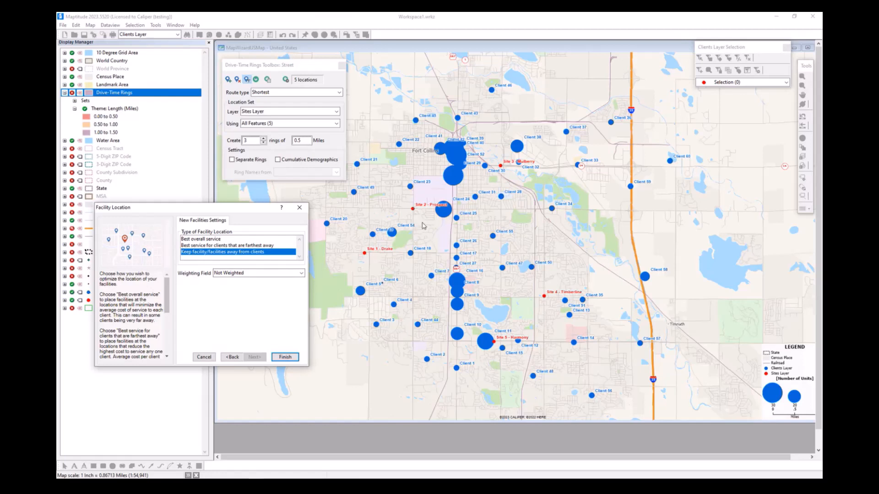
{"action": "left_click", "coordinate": [217, 240]}
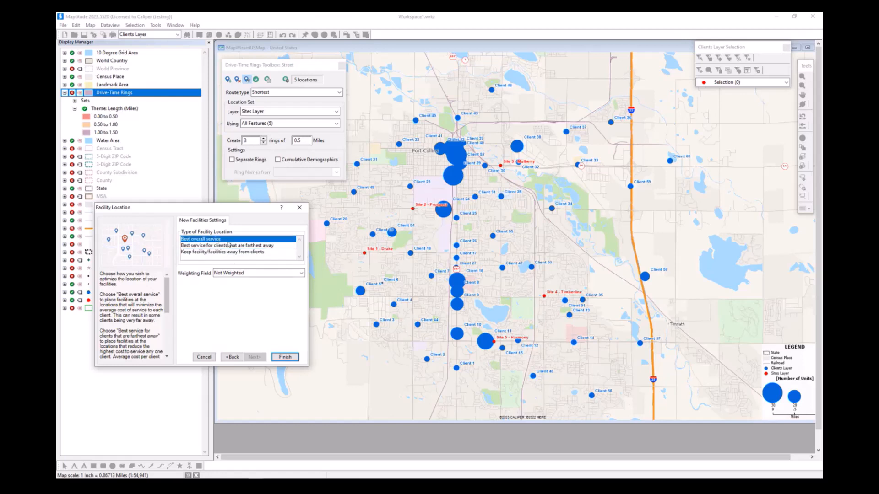
Weight the Best overall service facility location by the Number of Units field and run the analysis.
{"action": "left_click", "coordinate": [231, 273]}
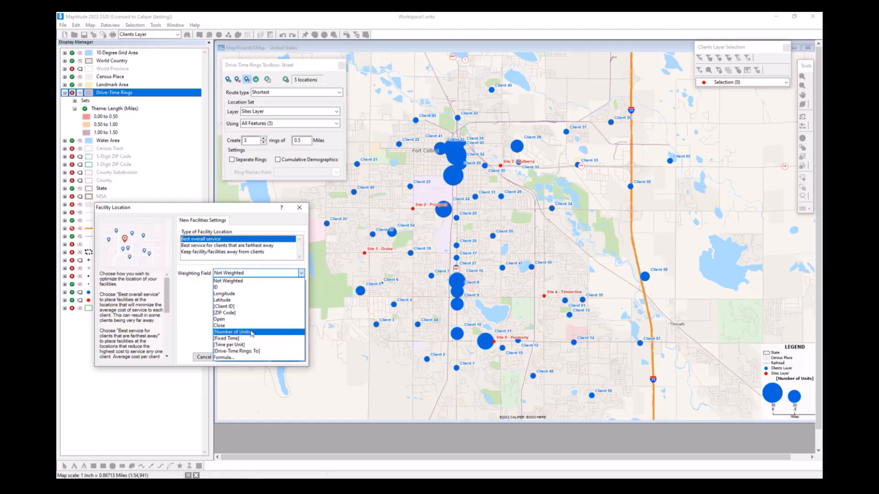
{"action": "left_click", "coordinate": [248, 333]}
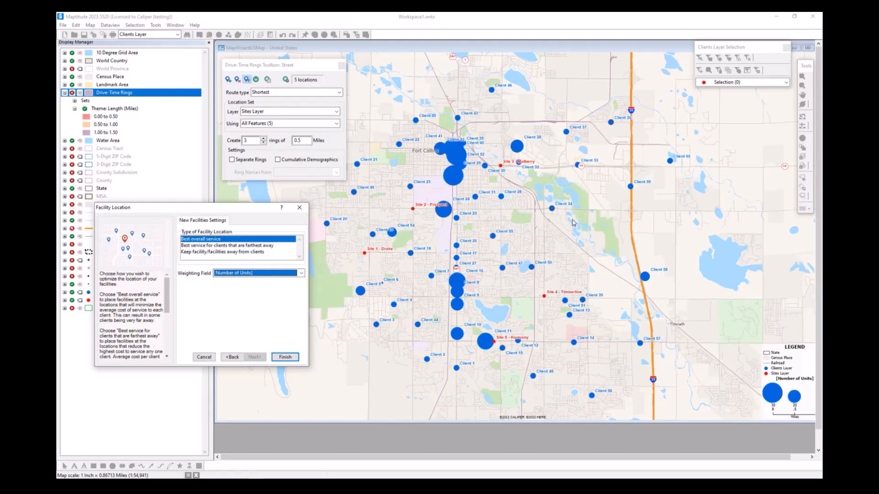
{"action": "left_click", "coordinate": [284, 357]}
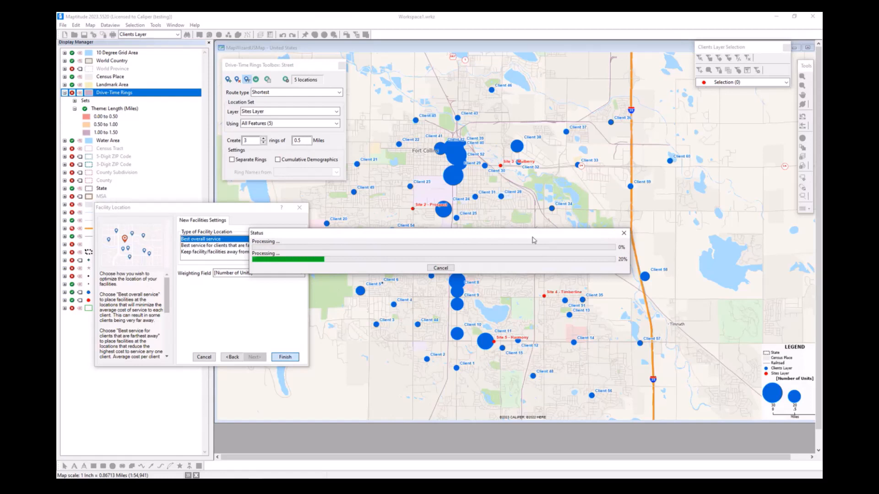
{"action": "left_click_drag", "start_coordinate": [536, 239], "coordinate": [403, 386]}
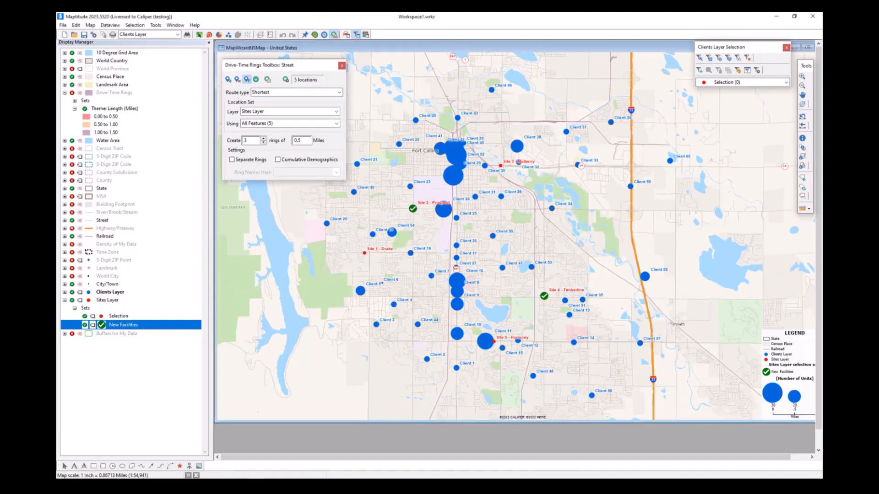
{"action": "left_click", "coordinate": [145, 486]}
{"action": "left_click", "coordinate": [163, 468]}
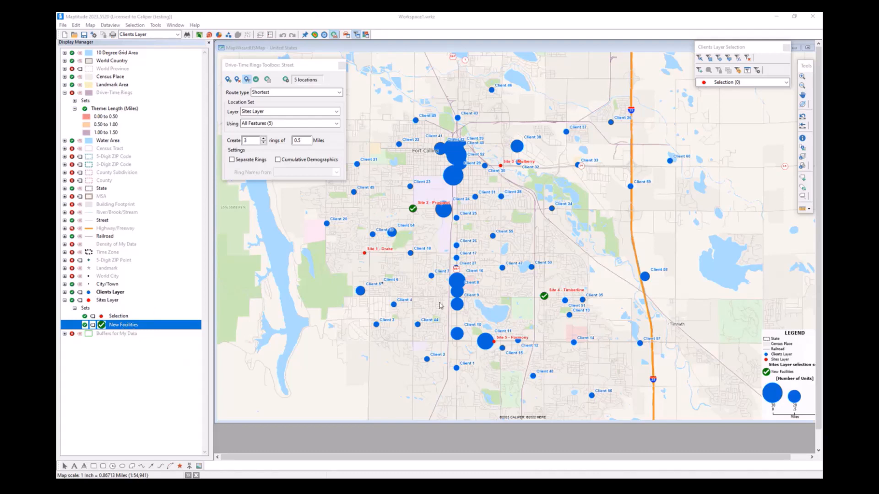
Show only the New Facilities set of the Sites Layer and change its label color to green.
{"action": "right_click", "coordinate": [122, 327]}
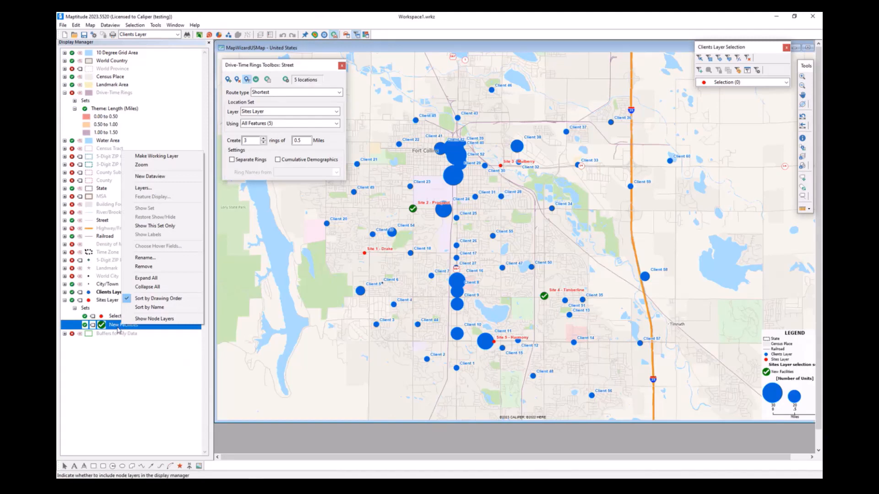
{"action": "left_click", "coordinate": [177, 227]}
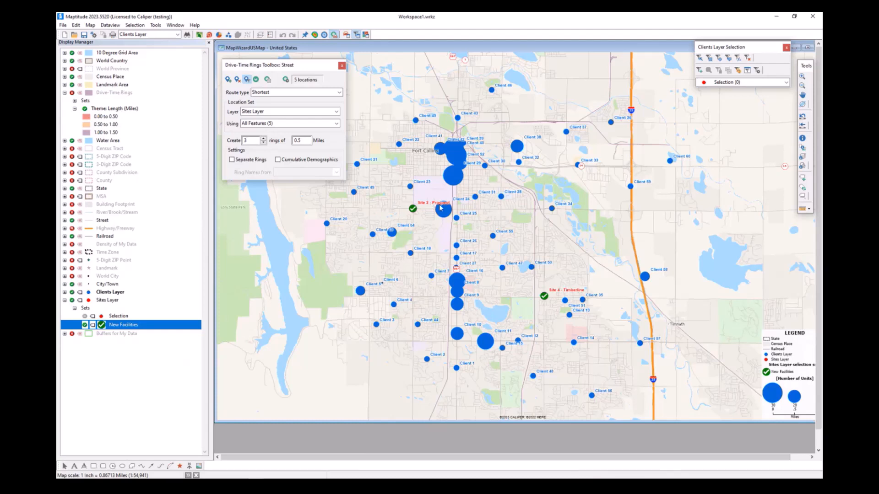
{"action": "left_click", "coordinate": [92, 325]}
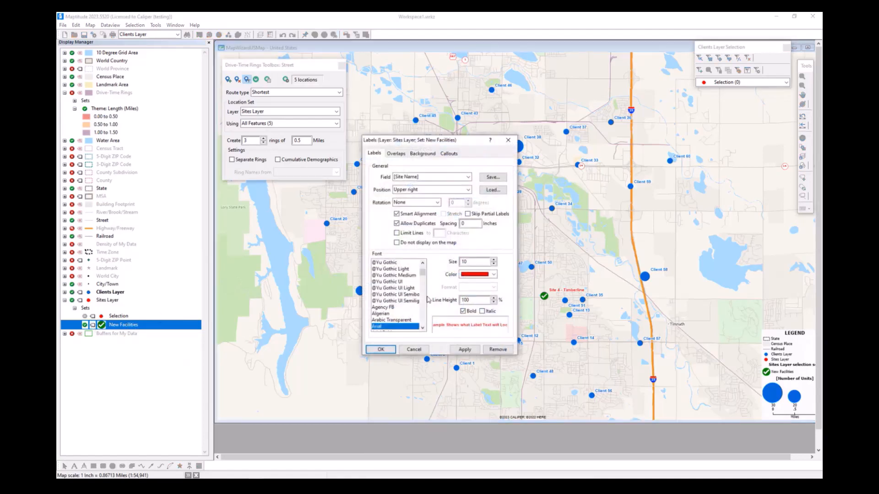
{"action": "left_click", "coordinate": [494, 275]}
{"action": "left_click_drag", "start_coordinate": [494, 287], "coordinate": [495, 296]}
{"action": "left_click", "coordinate": [484, 290]}
{"action": "left_click", "coordinate": [380, 350]}
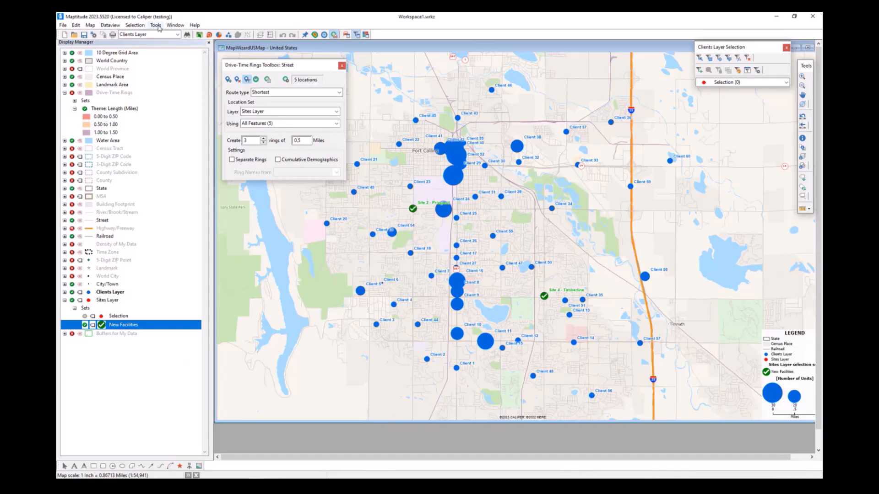
Set up a Distance and Travel Time Table with the Sites Layer's New Facilities as origins and the visible Clients Layer features as destinations.
{"action": "left_click", "coordinate": [155, 25]}
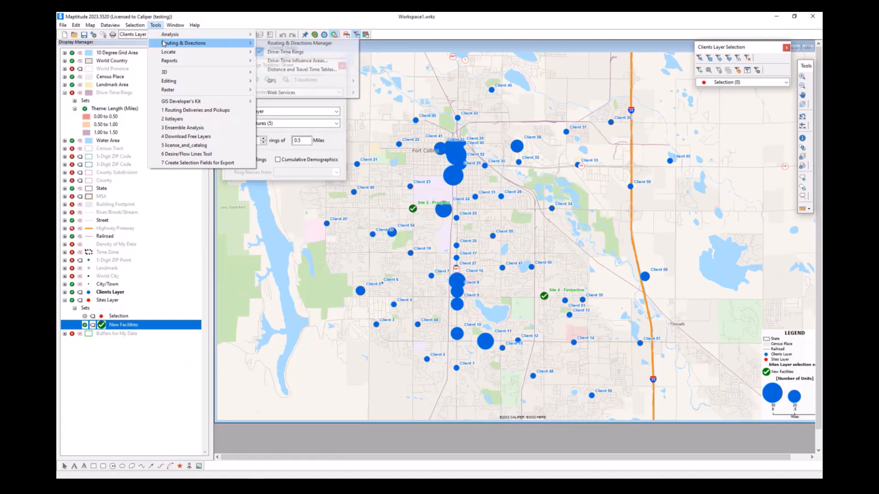
{"action": "mouse_move", "coordinate": [172, 45]}
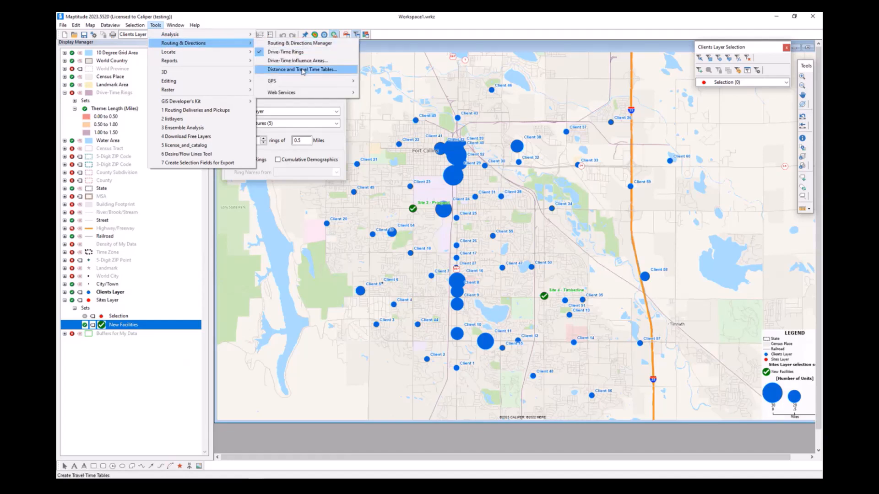
{"action": "left_click", "coordinate": [302, 70]}
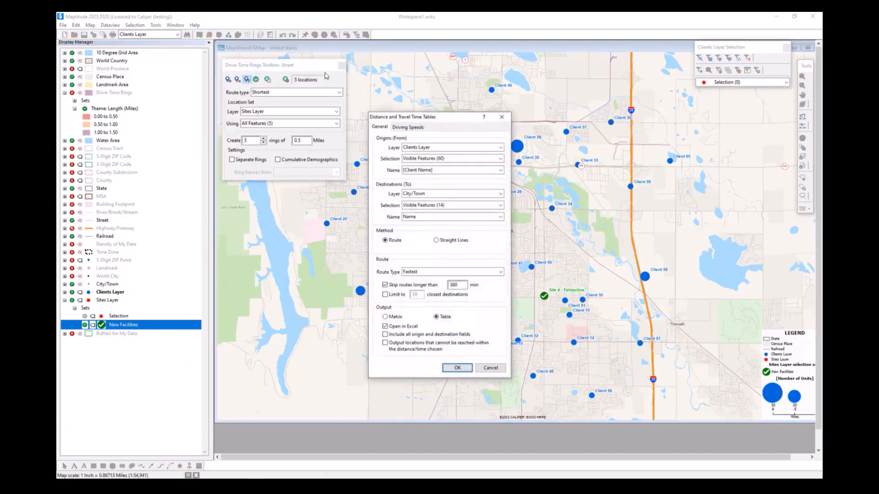
{"action": "left_click_drag", "start_coordinate": [422, 116], "coordinate": [259, 179]}
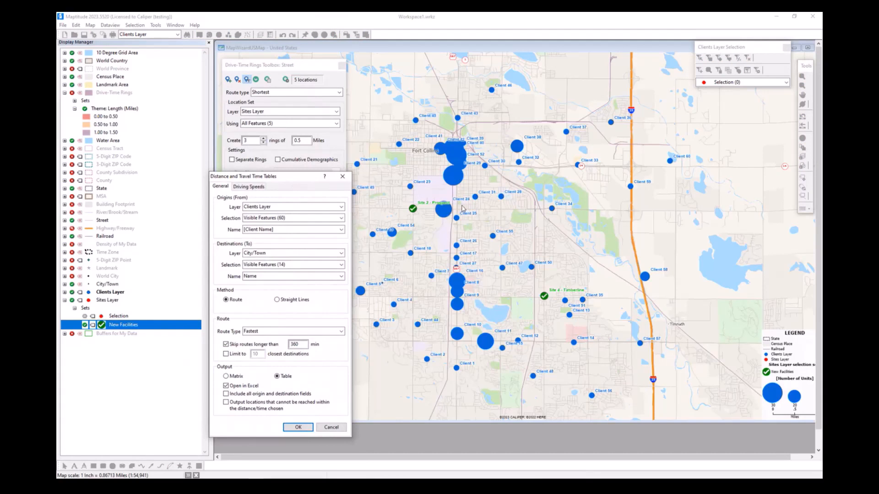
{"action": "left_click", "coordinate": [298, 206]}
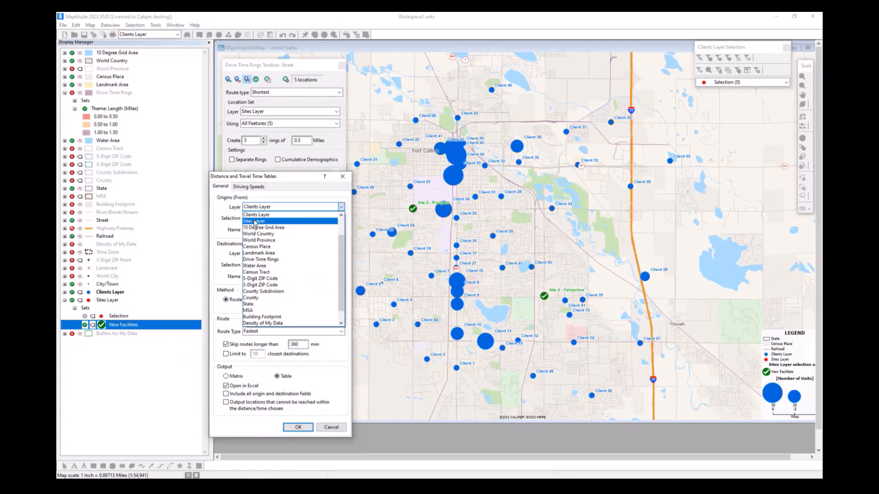
{"action": "left_click", "coordinate": [255, 221]}
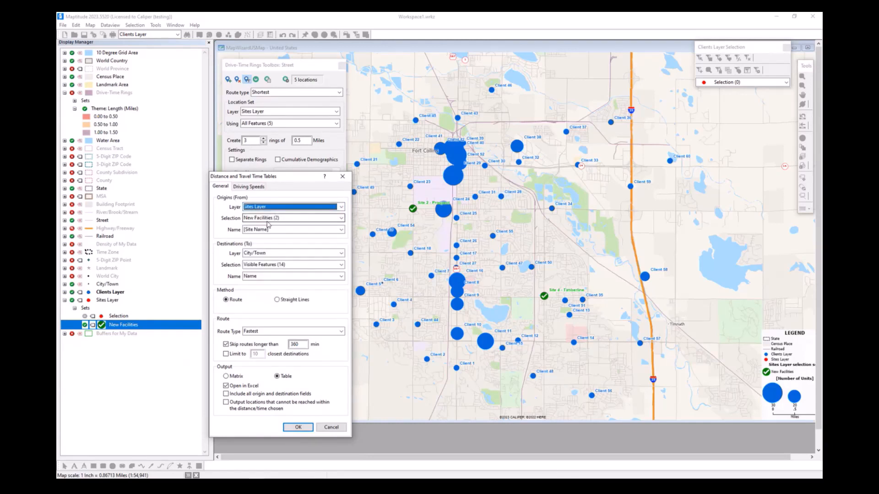
{"action": "left_click", "coordinate": [256, 253]}
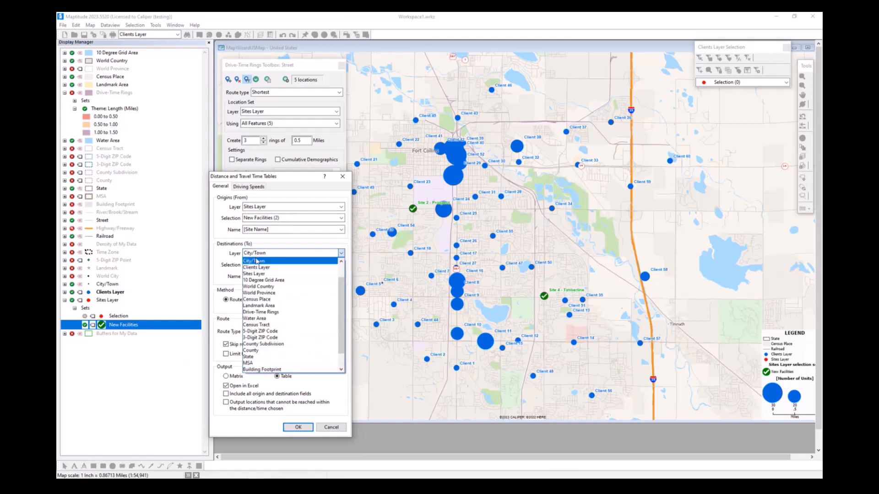
{"action": "left_click", "coordinate": [256, 267]}
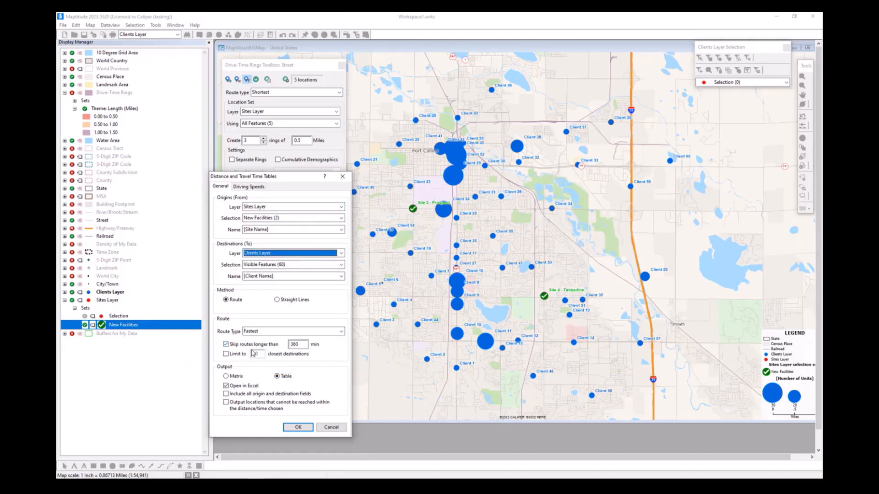
Disable skipping of long routes and opening in Excel, and create the distance and travel time table.
{"action": "double_click", "coordinate": [307, 344]}
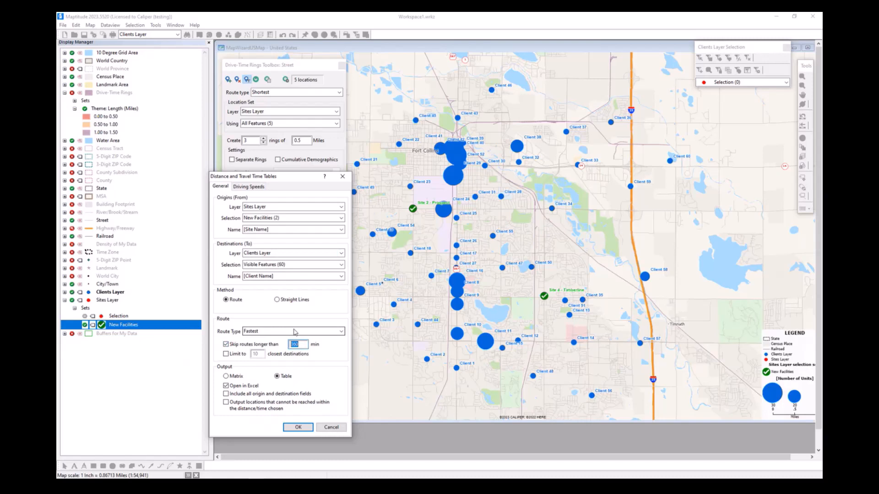
{"action": "left_click", "coordinate": [261, 346]}
{"action": "left_click", "coordinate": [261, 346]}
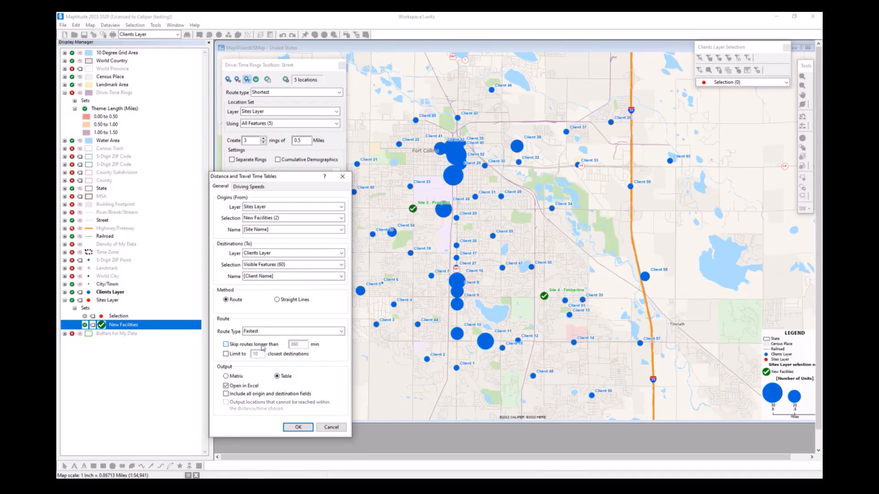
{"action": "left_click", "coordinate": [244, 388]}
{"action": "left_click", "coordinate": [304, 429]}
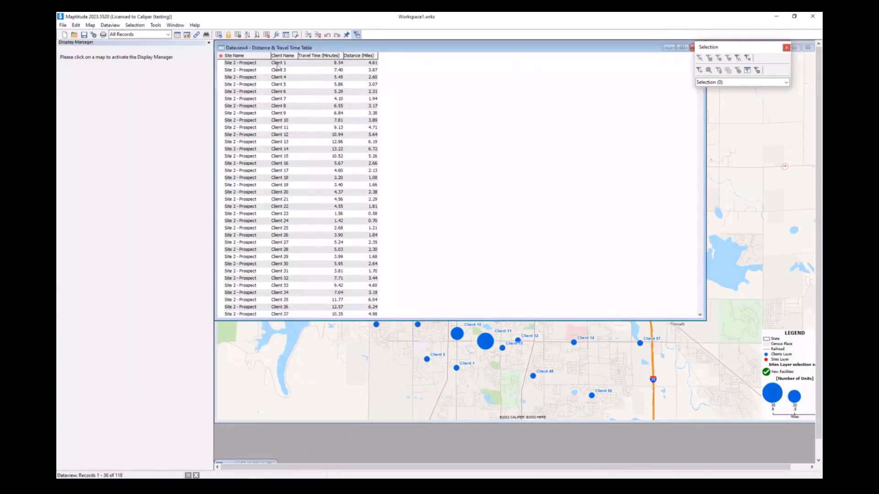
Examine the travel times and distances from Site 2 - Prospect and Site 4 - Timberline to each client, and return to the map.
{"action": "left_click", "coordinate": [250, 65]}
{"action": "scroll", "coordinate": [310, 73], "scroll_direction": "down", "scroll_amount": 3}
{"action": "scroll", "coordinate": [294, 81], "scroll_direction": "down", "scroll_amount": 11}
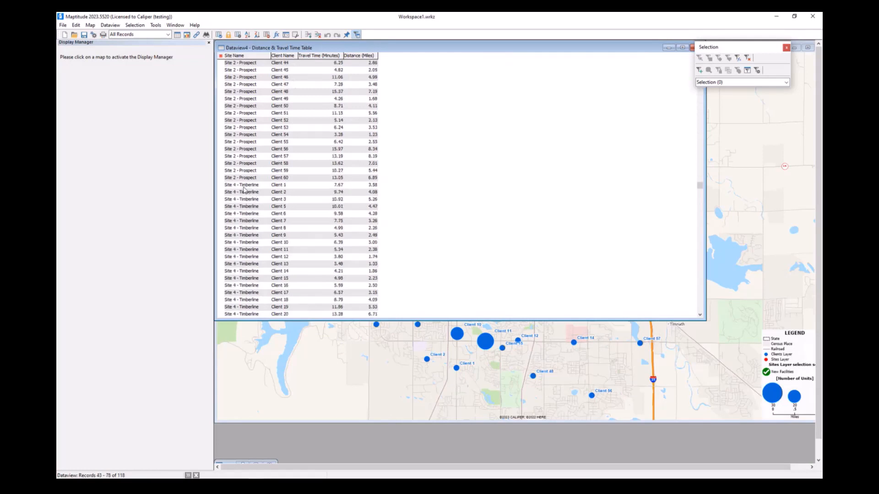
{"action": "scroll", "coordinate": [283, 208], "scroll_direction": "down", "scroll_amount": 3}
{"action": "scroll", "coordinate": [288, 213], "scroll_direction": "down", "scroll_amount": 11}
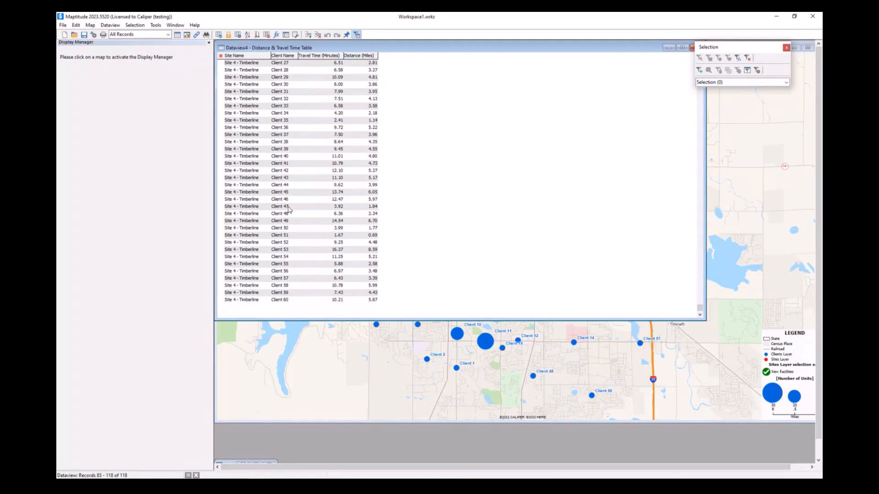
{"action": "scroll", "coordinate": [289, 211], "scroll_direction": "up", "scroll_amount": 20}
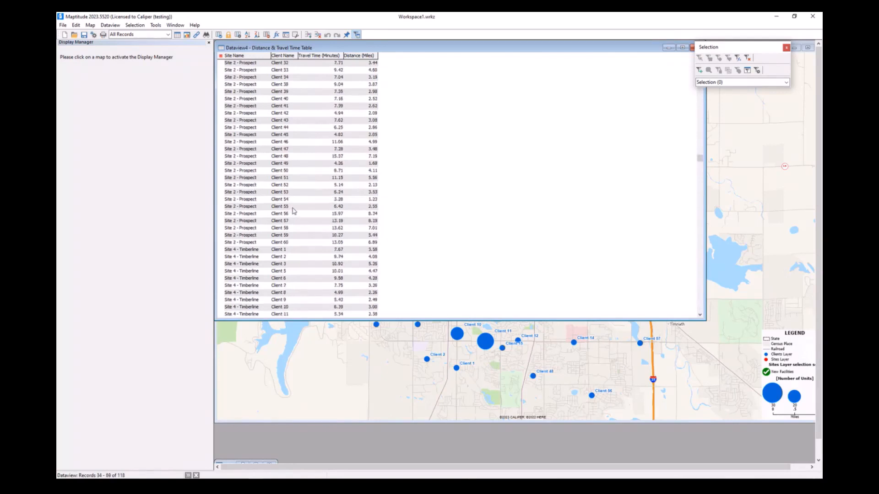
{"action": "left_click", "coordinate": [668, 47]}
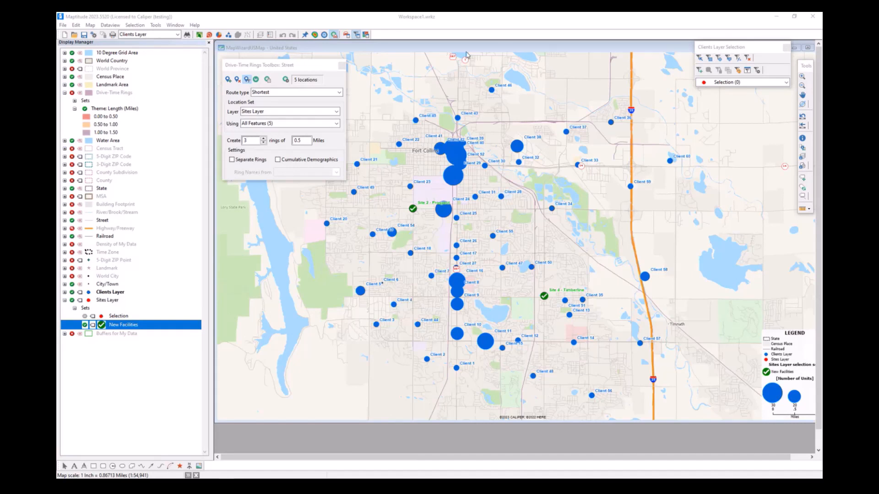
{"action": "left_click", "coordinate": [470, 51]}
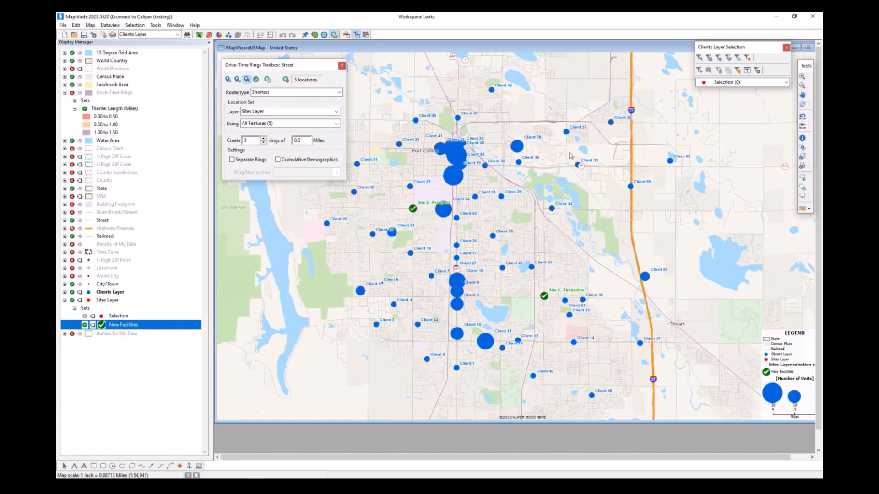
Create a new route named "Site 2 Route" in the Routing & Directions Manager and accept the routing disclaimer.
{"action": "left_click", "coordinate": [156, 25]}
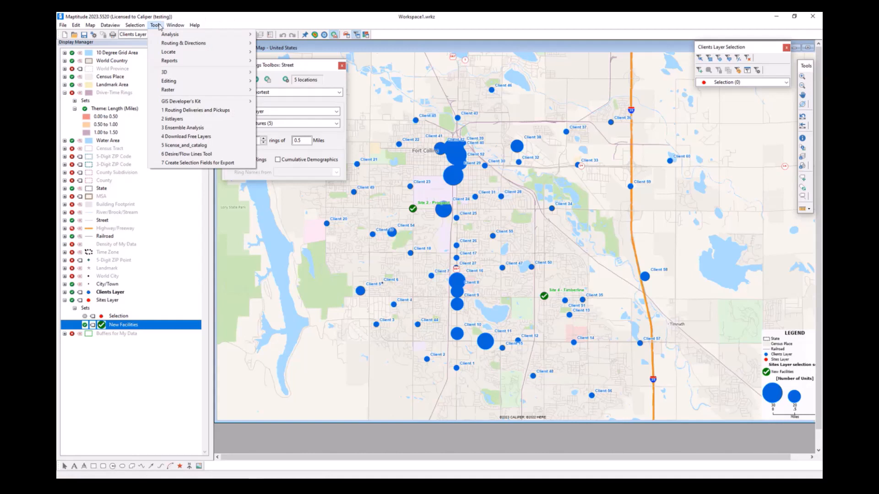
{"action": "mouse_move", "coordinate": [163, 43]}
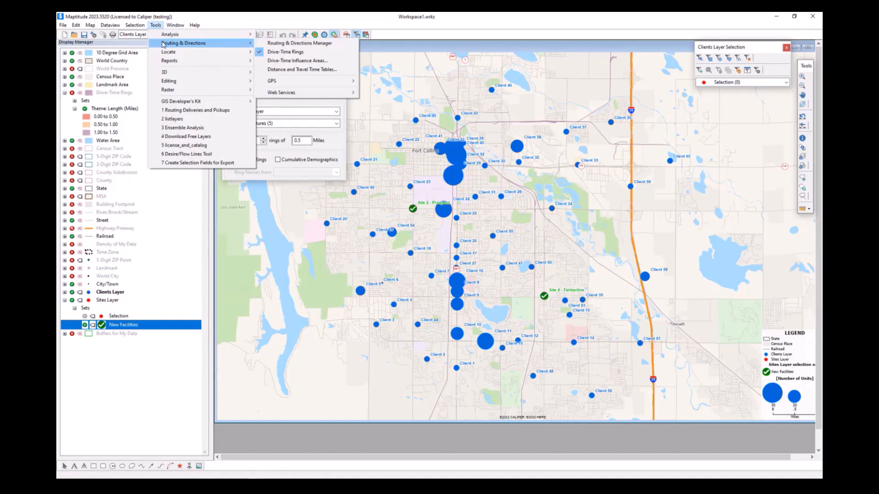
{"action": "left_click", "coordinate": [318, 44]}
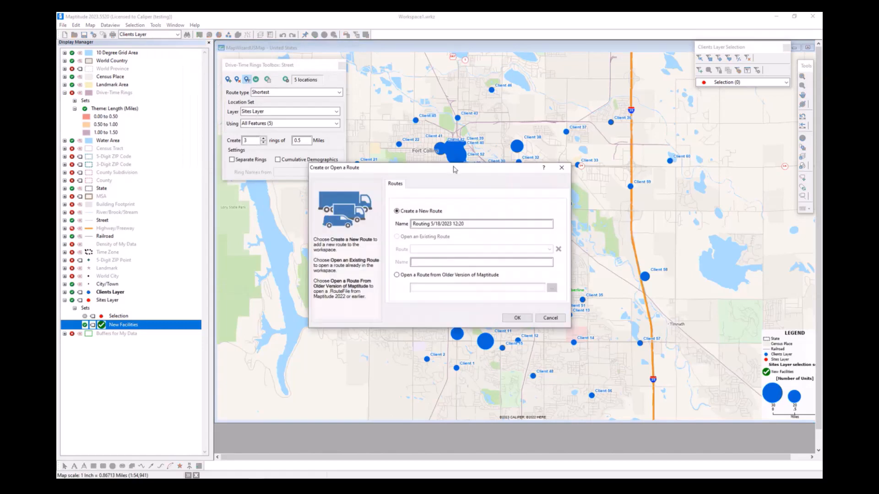
{"action": "left_click_drag", "start_coordinate": [454, 169], "coordinate": [301, 198]}
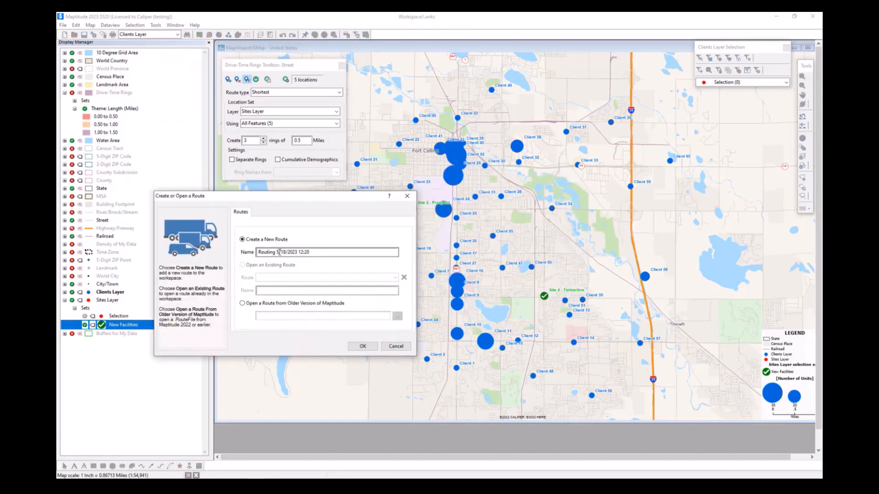
{"action": "left_click_drag", "start_coordinate": [351, 252], "coordinate": [254, 251]}
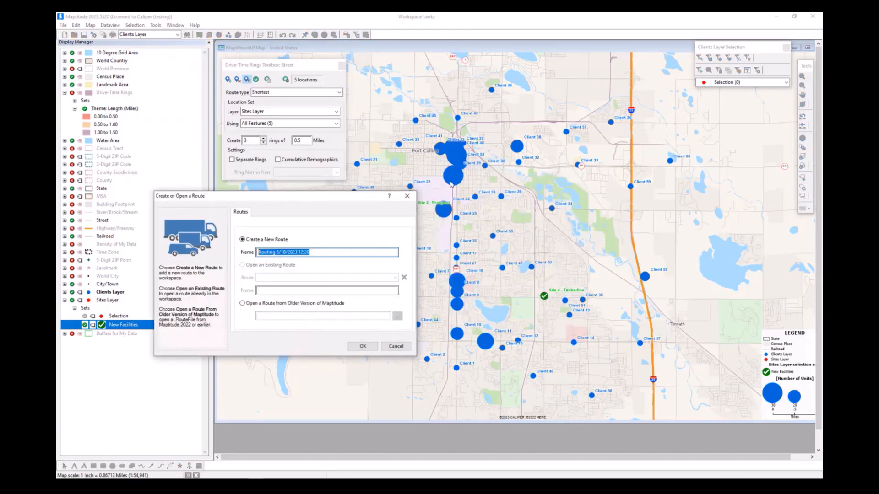
{"action": "type", "text": "Site 2 Route"}
{"action": "left_click", "coordinate": [363, 347]}
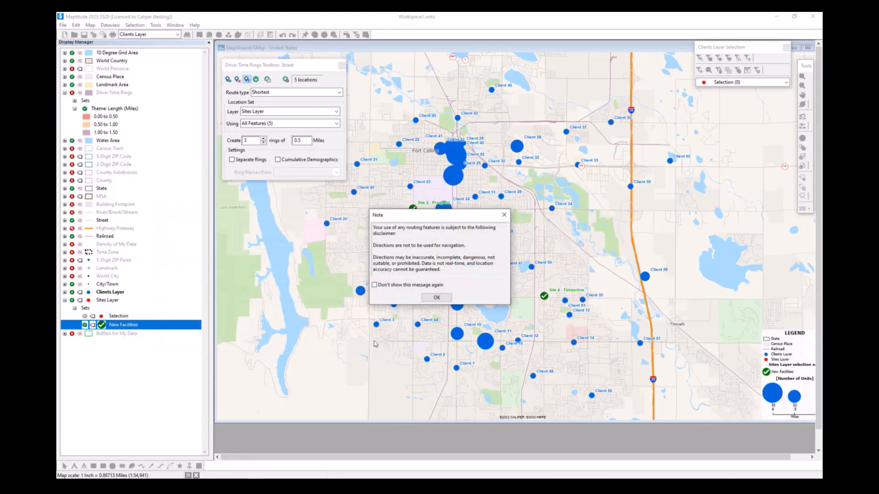
{"action": "left_click", "coordinate": [436, 298]}
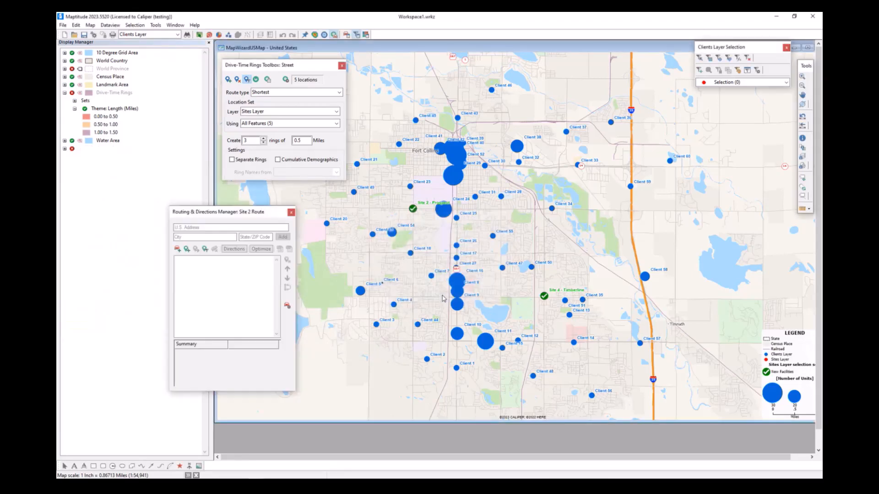
Add the Site 2 - Prospect facility as the first stop of the route and rename the stop "Site 2".
{"action": "double_click", "coordinate": [259, 213]}
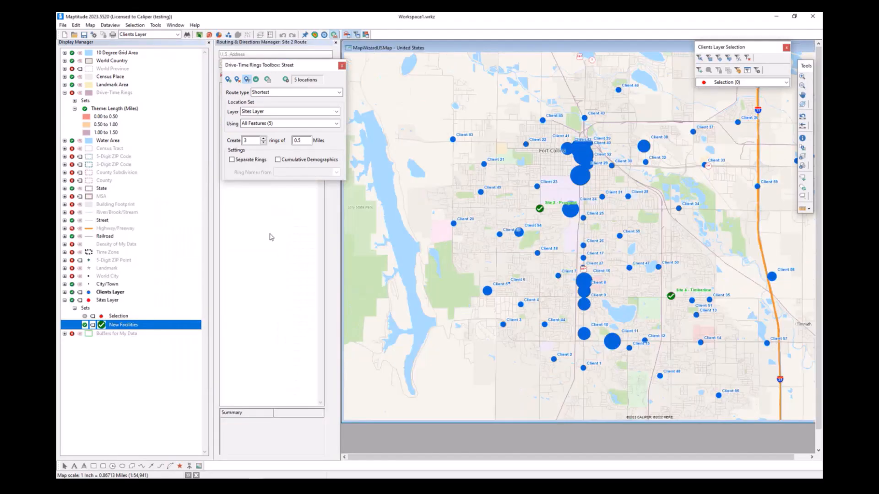
{"action": "left_click_drag", "start_coordinate": [319, 54], "coordinate": [307, 251]}
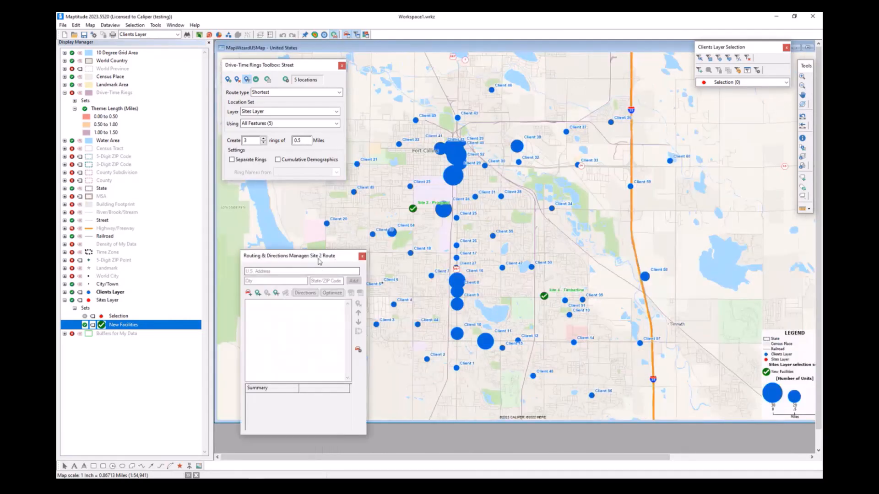
{"action": "left_click", "coordinate": [258, 293]}
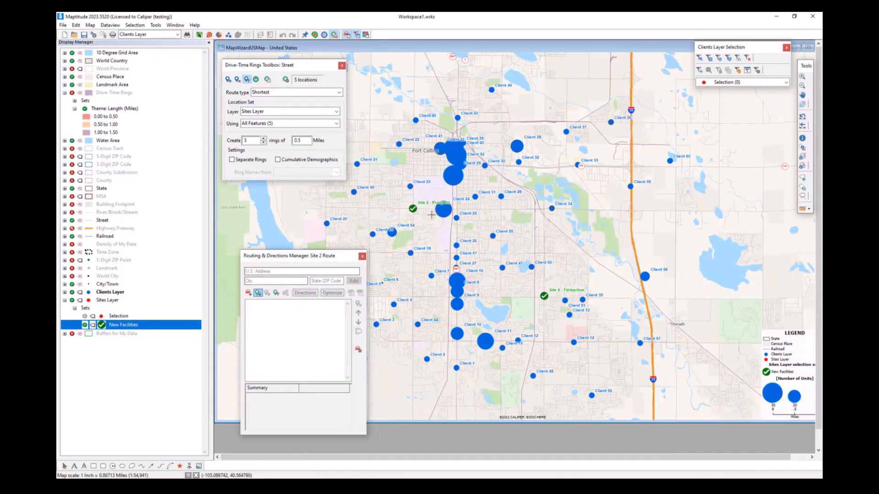
{"action": "left_click", "coordinate": [413, 208]}
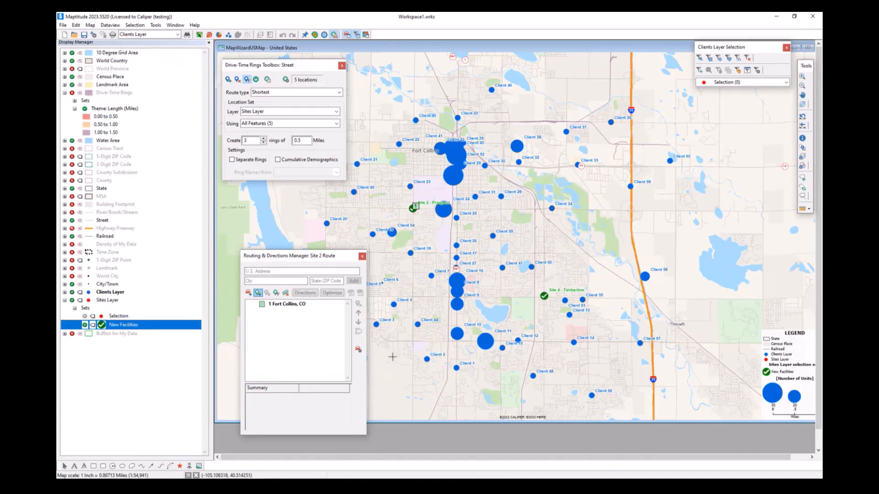
{"action": "right_click", "coordinate": [289, 307]}
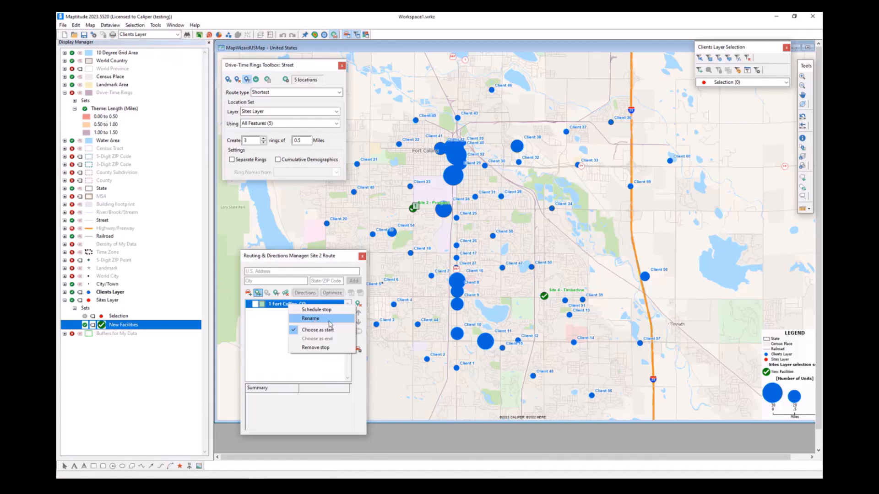
{"action": "left_click", "coordinate": [329, 320]}
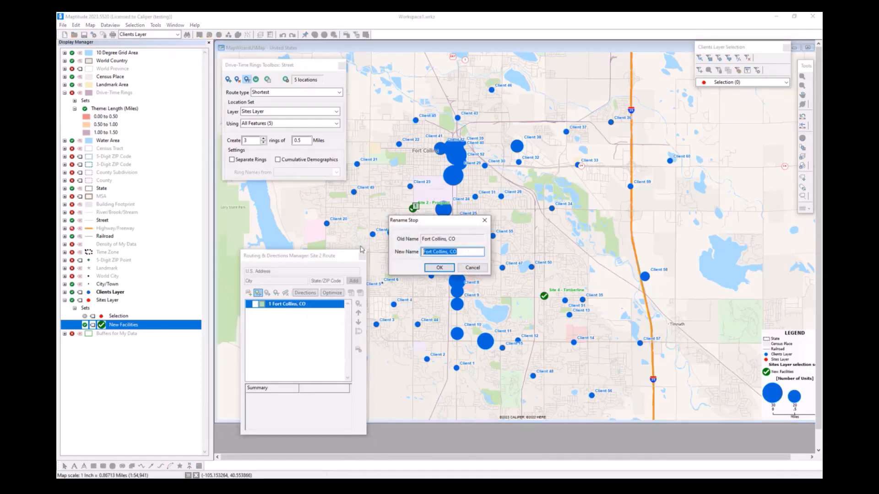
{"action": "type", "text": "Site 2"}
{"action": "key", "text": "Return"}
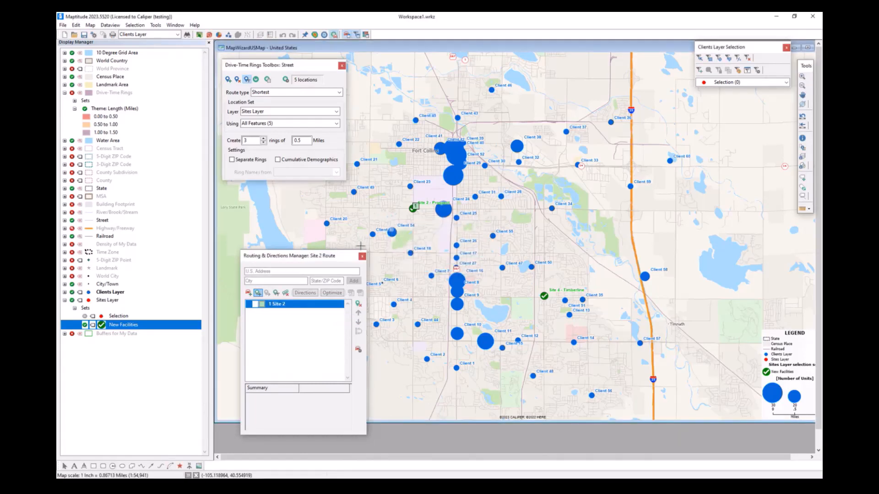
Add all features of the Clients Layer as route stops, using Client Name as the stop name.
{"action": "left_click_drag", "start_coordinate": [328, 259], "coordinate": [329, 256]}
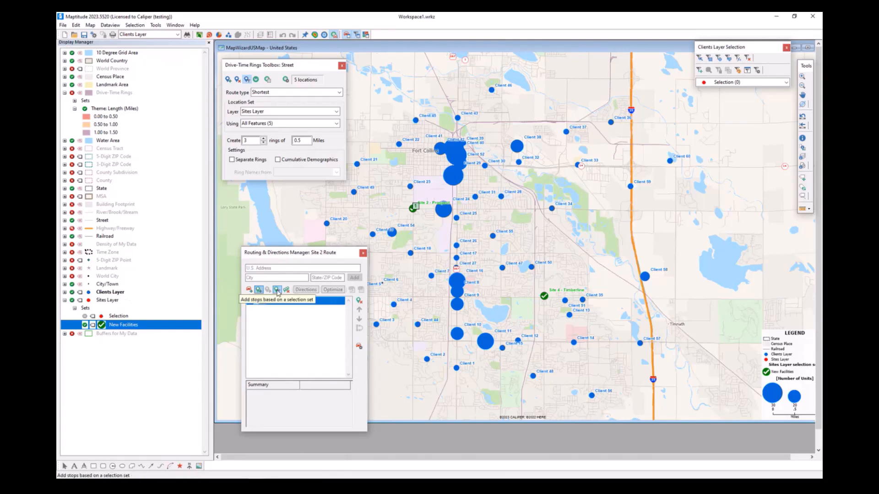
{"action": "left_click", "coordinate": [278, 291]}
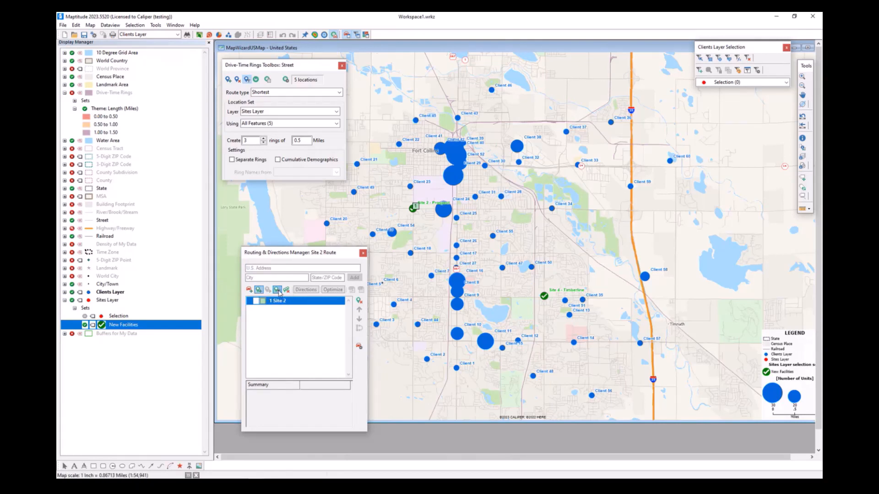
{"action": "left_click", "coordinate": [278, 290]}
{"action": "left_click_drag", "start_coordinate": [431, 185], "coordinate": [650, 241]}
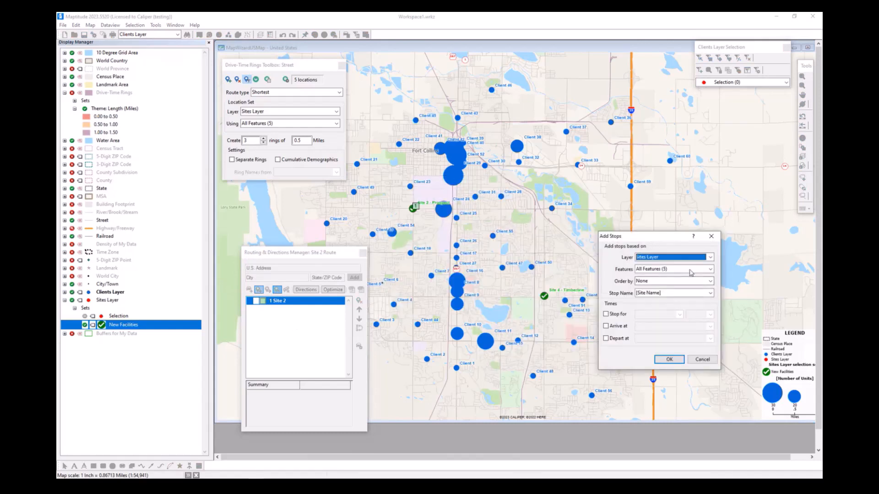
{"action": "left_click", "coordinate": [710, 257]}
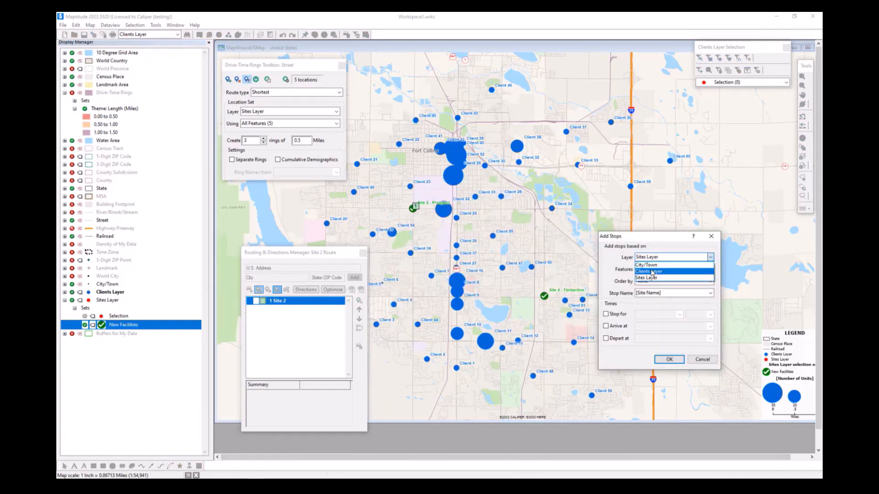
{"action": "left_click", "coordinate": [654, 272]}
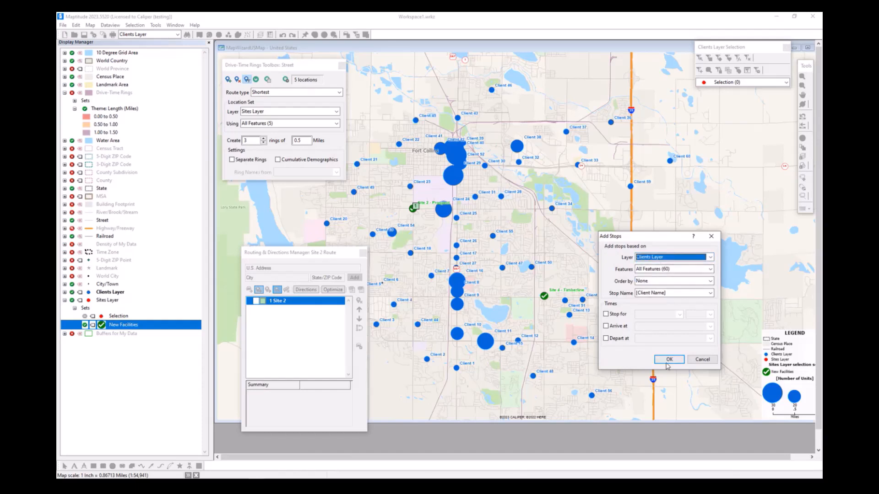
{"action": "left_click", "coordinate": [669, 360]}
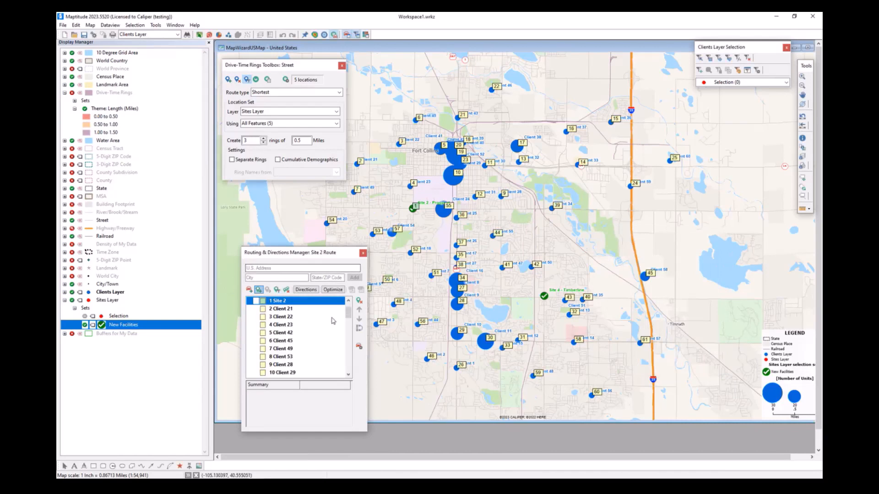
Examine the list of client stops in the Site 2 Route, from the starting stop through the last clients.
{"action": "scroll", "coordinate": [333, 324], "scroll_direction": "down", "scroll_amount": 7}
{"action": "scroll", "coordinate": [333, 324], "scroll_direction": "down", "scroll_amount": 9}
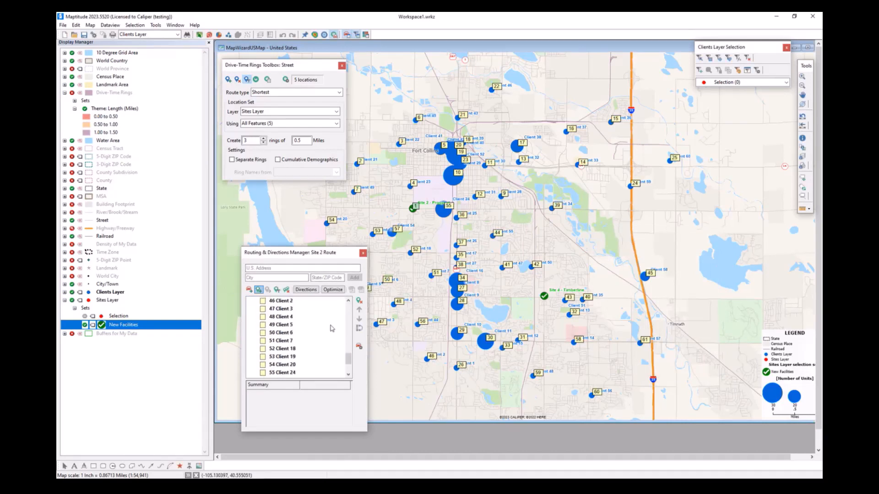
{"action": "scroll", "coordinate": [329, 330], "scroll_direction": "up", "scroll_amount": 16}
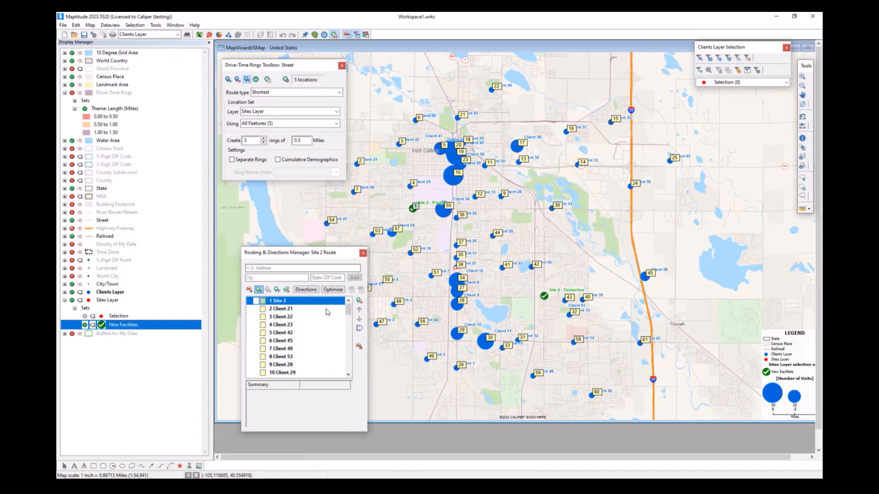
{"action": "scroll", "coordinate": [317, 299], "scroll_direction": "down", "scroll_amount": 1}
{"action": "scroll", "coordinate": [306, 311], "scroll_direction": "down", "scroll_amount": 4}
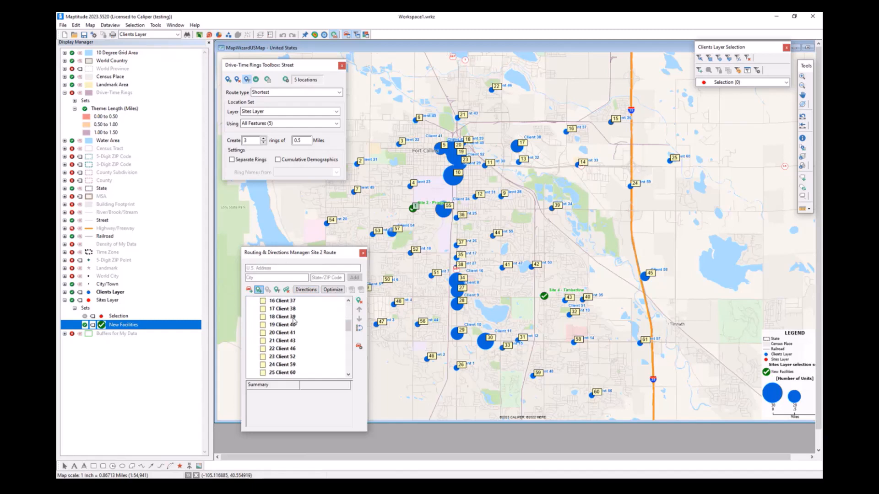
{"action": "left_click", "coordinate": [331, 290]}
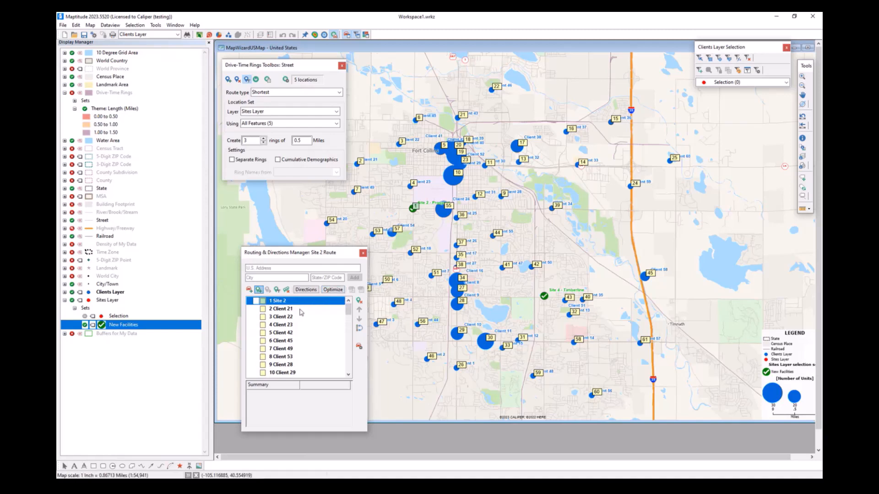
{"action": "scroll", "coordinate": [289, 312], "scroll_direction": "down", "scroll_amount": 7}
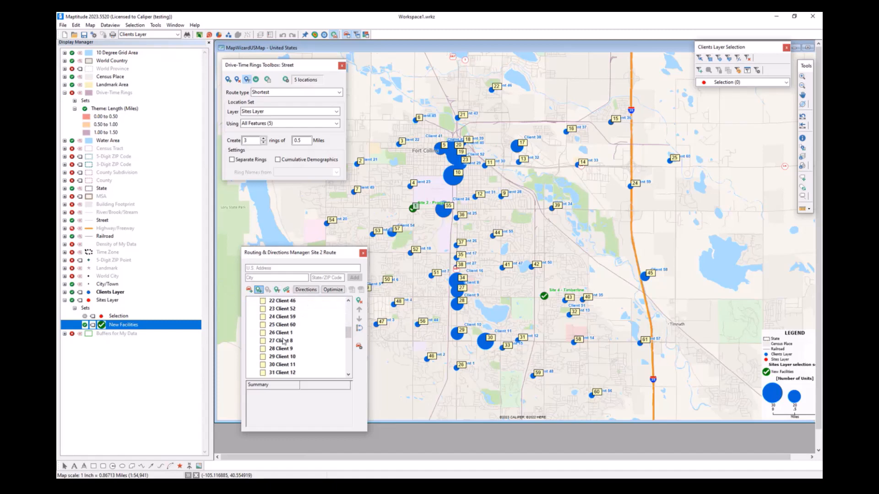
{"action": "scroll", "coordinate": [283, 341], "scroll_direction": "up", "scroll_amount": 7}
{"action": "left_click", "coordinate": [278, 301]}
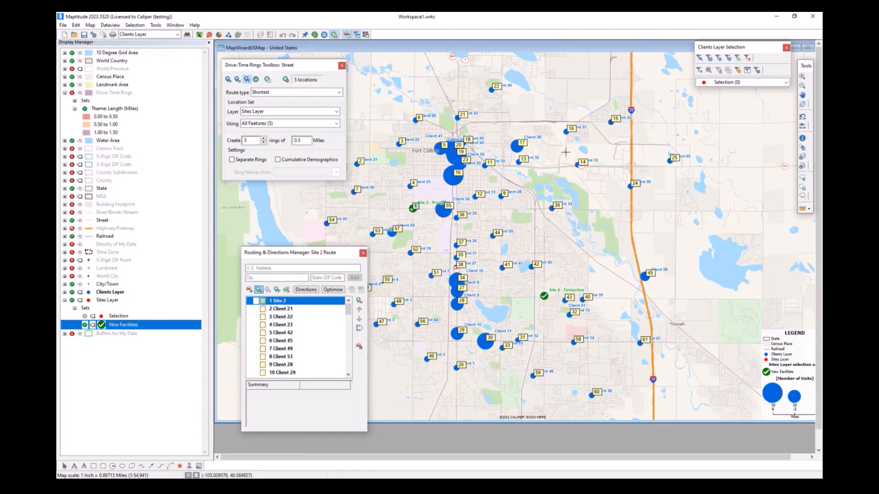
Optimize the stop order of the Site 2 Route and review the arrival times and distances of the reordered stops.
{"action": "left_click", "coordinate": [337, 293]}
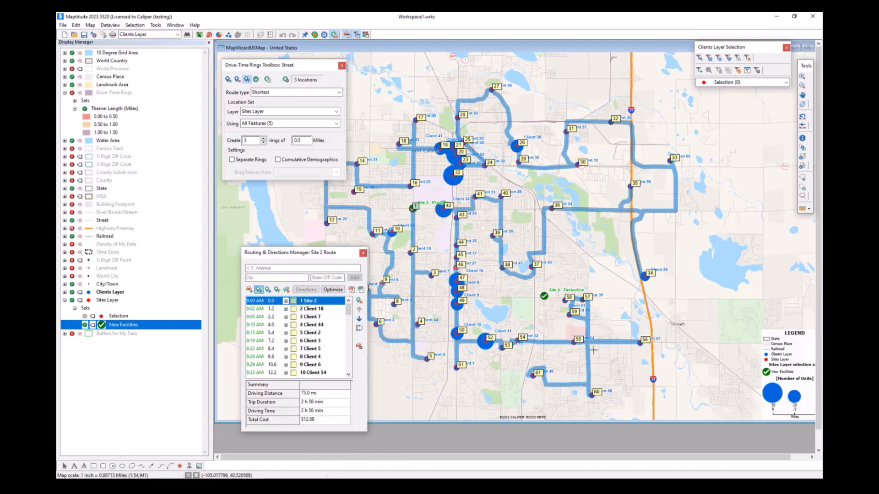
{"action": "scroll", "coordinate": [309, 323], "scroll_direction": "down", "scroll_amount": 1}
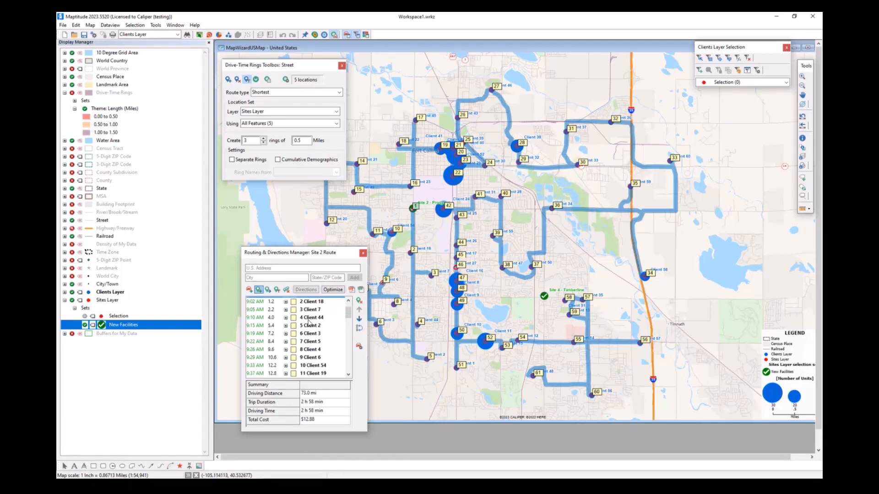
{"action": "scroll", "coordinate": [319, 320], "scroll_direction": "down", "scroll_amount": 5}
{"action": "scroll", "coordinate": [319, 328], "scroll_direction": "down", "scroll_amount": 3}
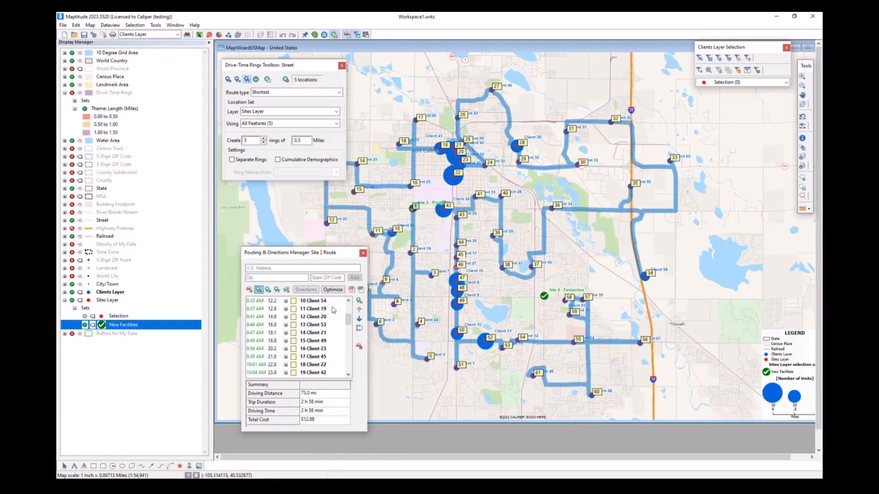
Generate a PDF report of the driving directions for the optimized Site 2 Route.
{"action": "left_click", "coordinate": [352, 290]}
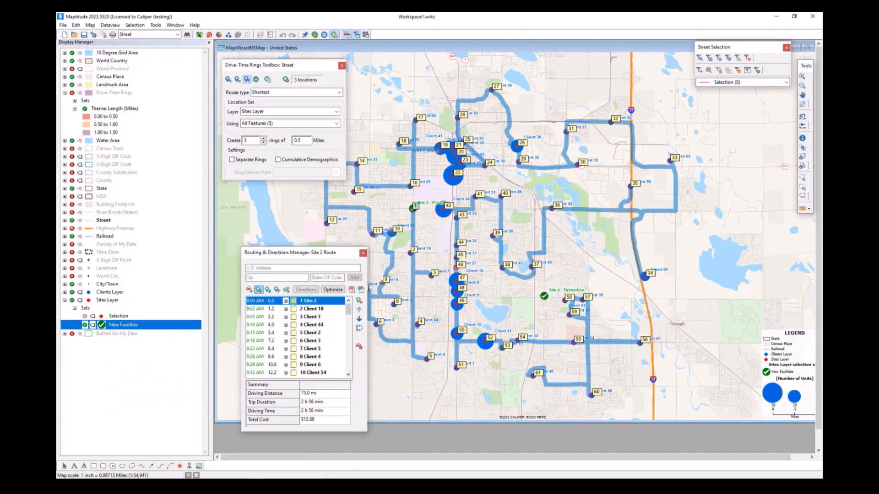
{"action": "right_click", "coordinate": [312, 268]}
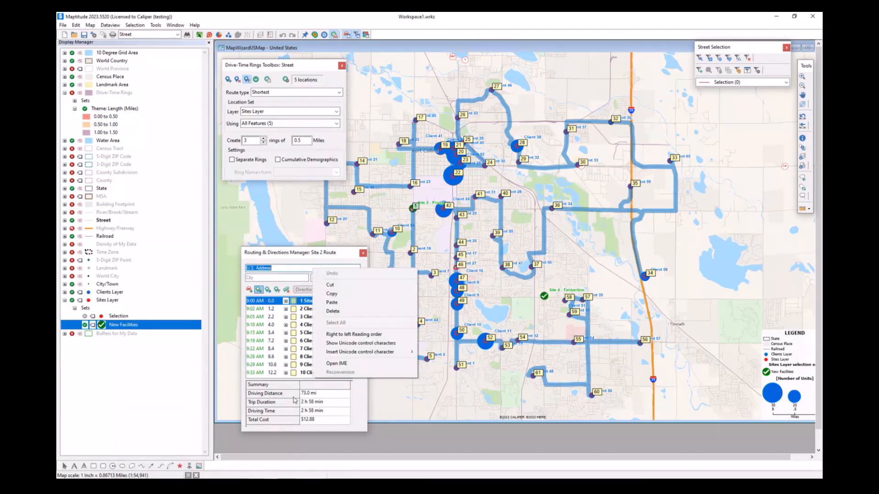
{"action": "left_click", "coordinate": [338, 383]}
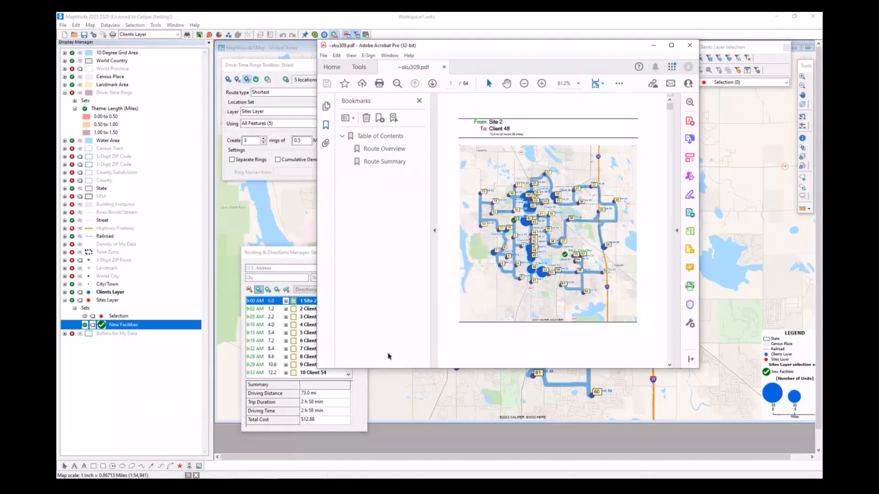
Examine the stop-by-stop maps and turn instructions in the PDF directions report, and return to the route map.
{"action": "left_click", "coordinate": [435, 112]}
{"action": "scroll", "coordinate": [512, 224], "scroll_direction": "down", "scroll_amount": 3}
{"action": "scroll", "coordinate": [512, 224], "scroll_direction": "down", "scroll_amount": 10}
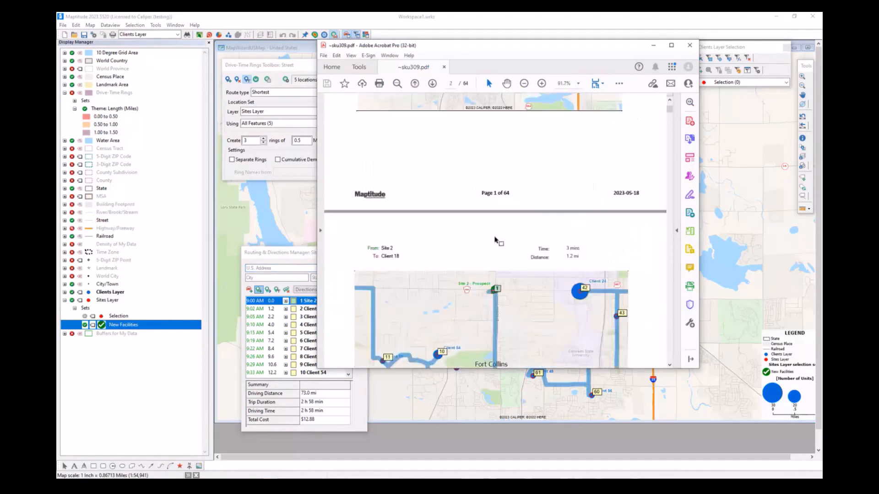
{"action": "scroll", "coordinate": [424, 285], "scroll_direction": "down", "scroll_amount": 3}
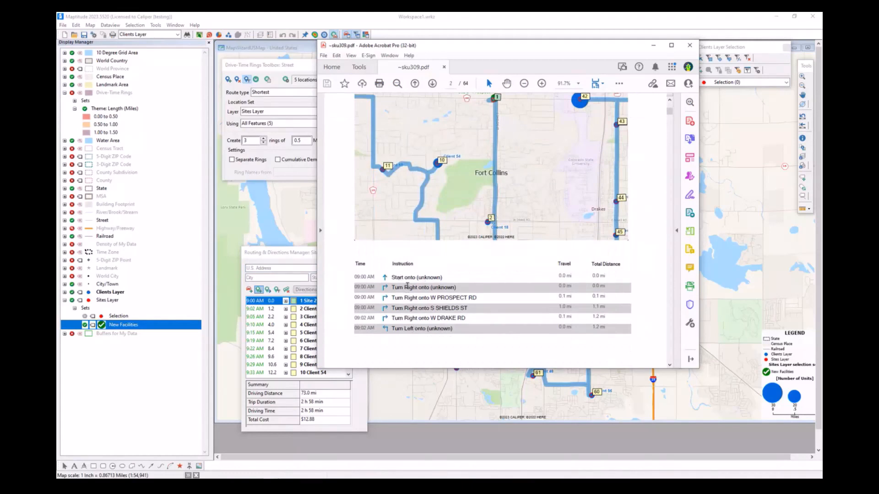
{"action": "scroll", "coordinate": [407, 287], "scroll_direction": "down", "scroll_amount": 4}
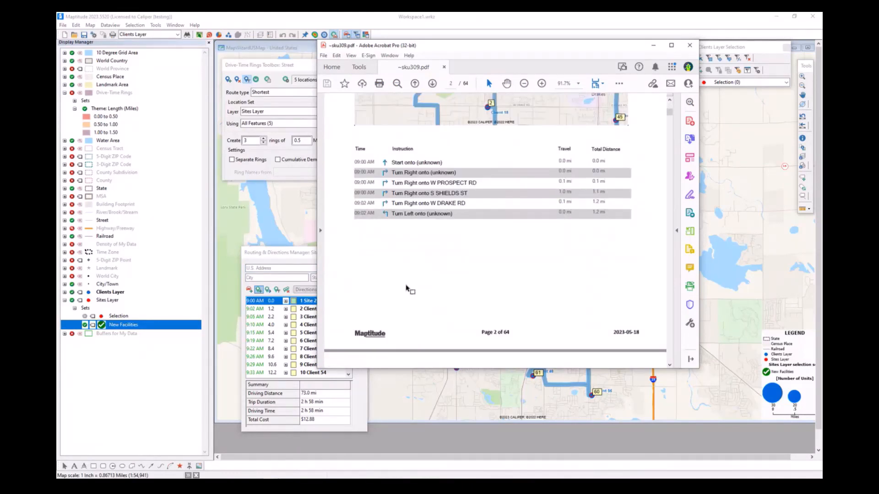
{"action": "scroll", "coordinate": [406, 288], "scroll_direction": "down", "scroll_amount": 8}
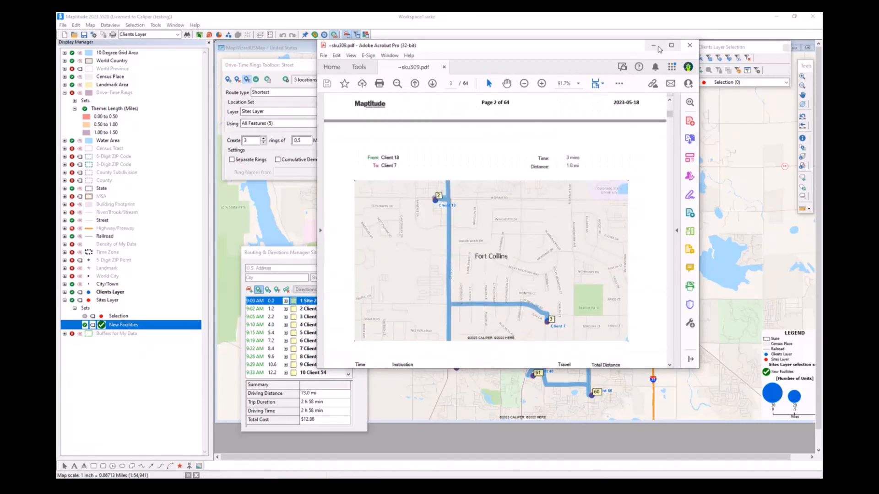
{"action": "left_click", "coordinate": [653, 45]}
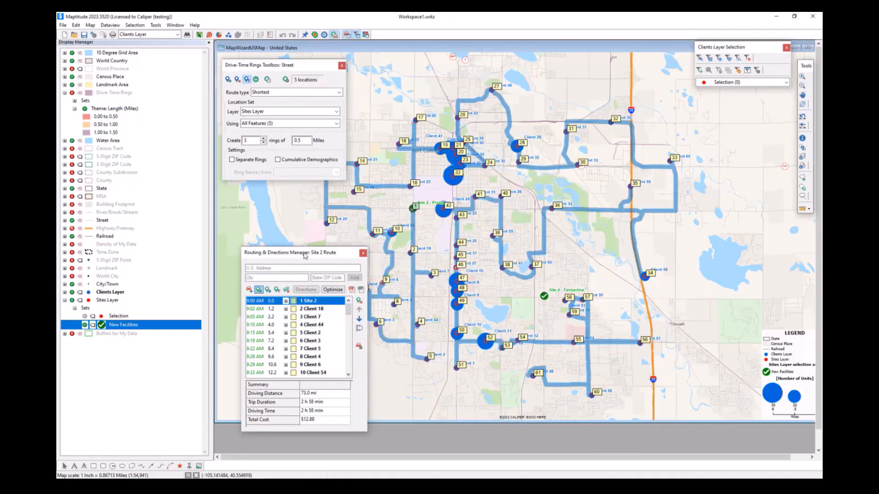
{"action": "left_click_drag", "start_coordinate": [305, 254], "coordinate": [306, 246]}
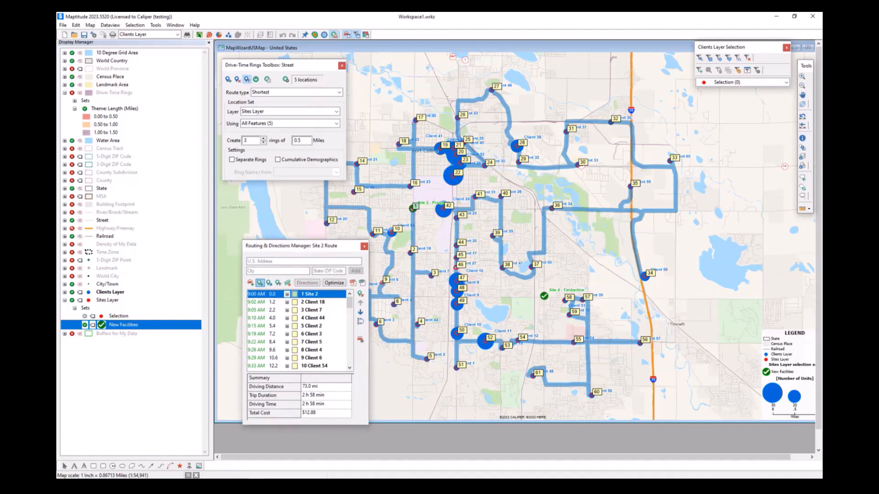
{"action": "key", "text": "alt+Tab"}
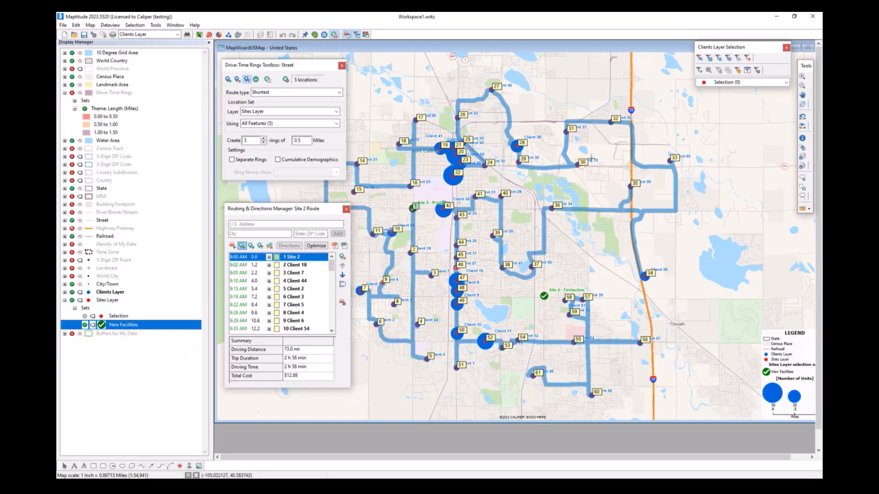
Open a new dataview of the Clients Layer, choosing the plain Clients Layer view.
{"action": "right_click", "coordinate": [110, 293]}
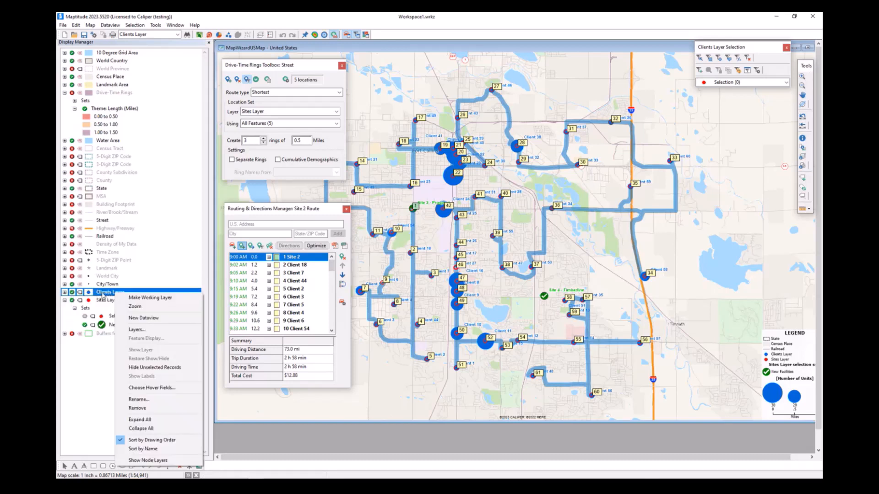
{"action": "left_click", "coordinate": [151, 319]}
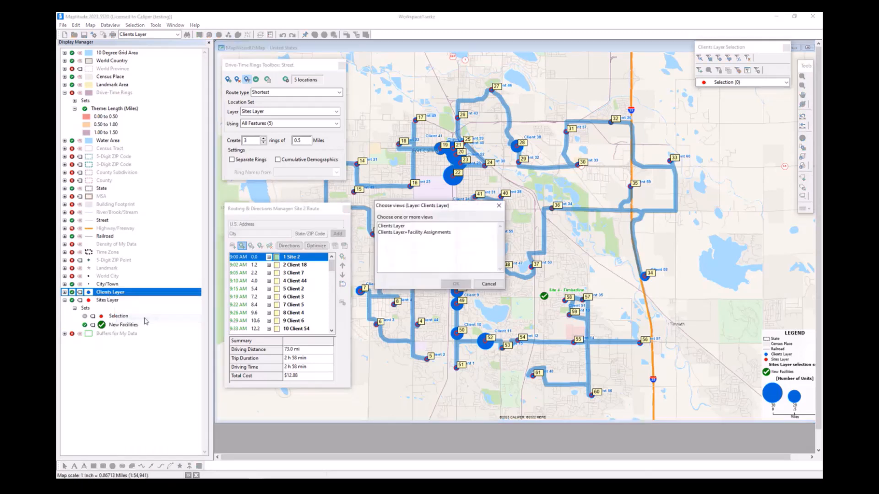
{"action": "left_click", "coordinate": [403, 227]}
{"action": "left_click", "coordinate": [456, 283]}
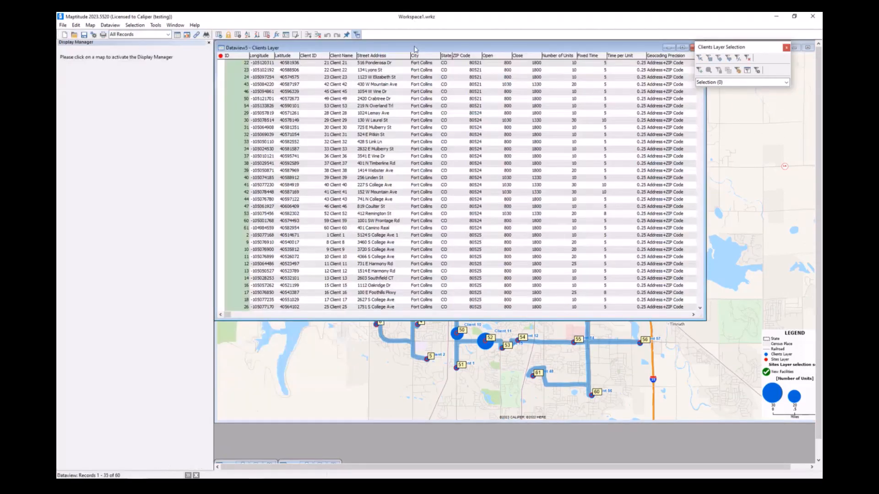
Try to modify the table structure from the Clients Layer dataview, and close that dataview.
{"action": "left_click_drag", "start_coordinate": [414, 49], "coordinate": [429, 58]}
{"action": "left_click", "coordinate": [707, 324]}
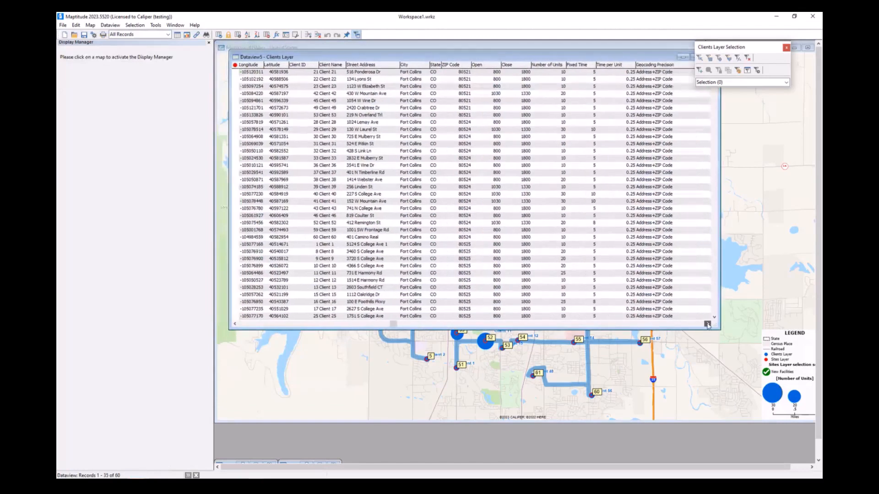
{"action": "left_click", "coordinate": [708, 323]}
{"action": "left_click", "coordinate": [707, 324]}
{"action": "left_click", "coordinate": [707, 323]}
{"action": "left_click", "coordinate": [707, 323]}
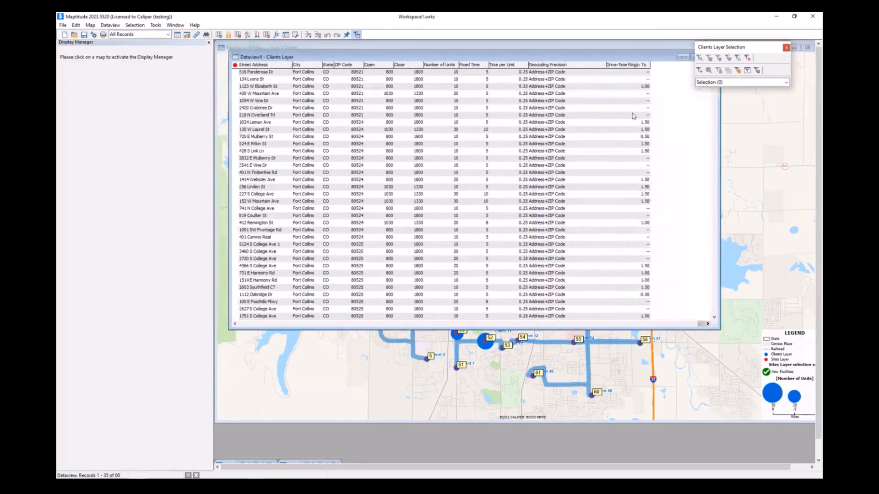
{"action": "right_click", "coordinate": [601, 155]}
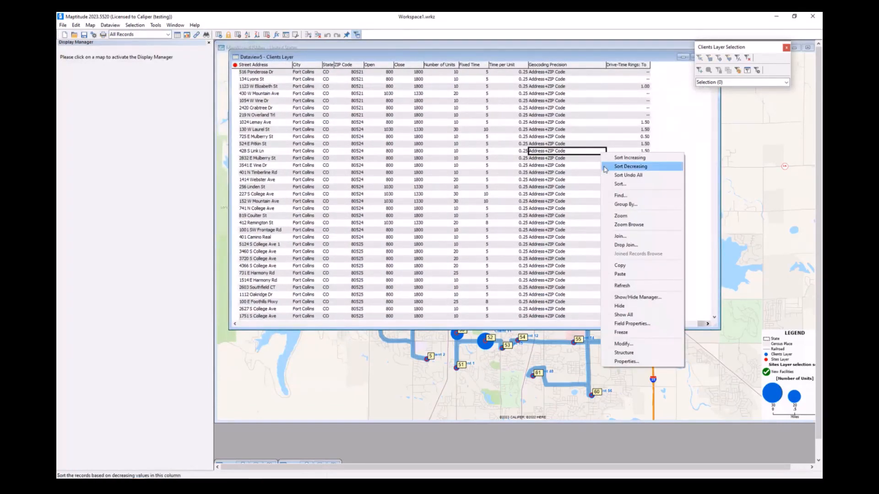
{"action": "left_click", "coordinate": [645, 344]}
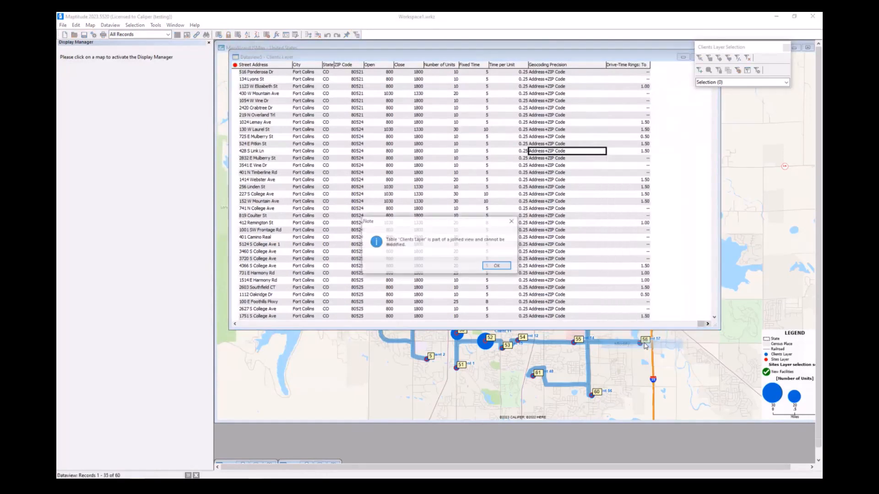
{"action": "left_click", "coordinate": [498, 267]}
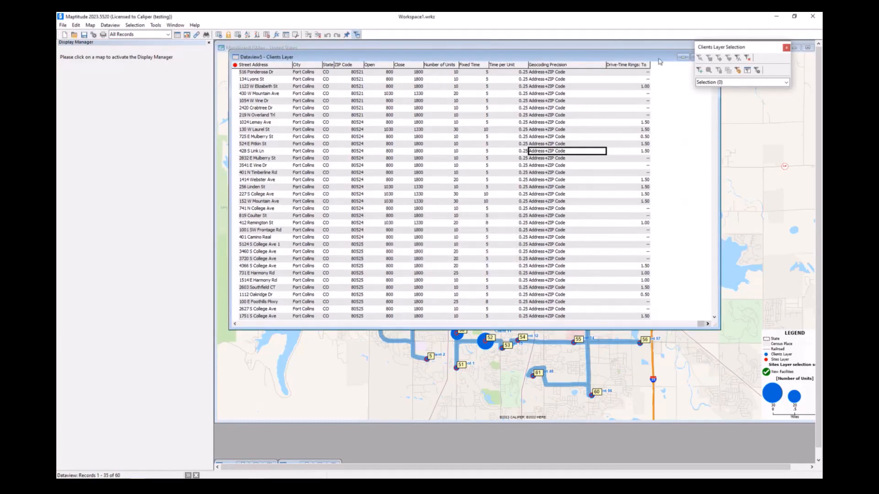
{"action": "left_click_drag", "start_coordinate": [658, 59], "coordinate": [654, 99]}
{"action": "left_click", "coordinate": [708, 97]}
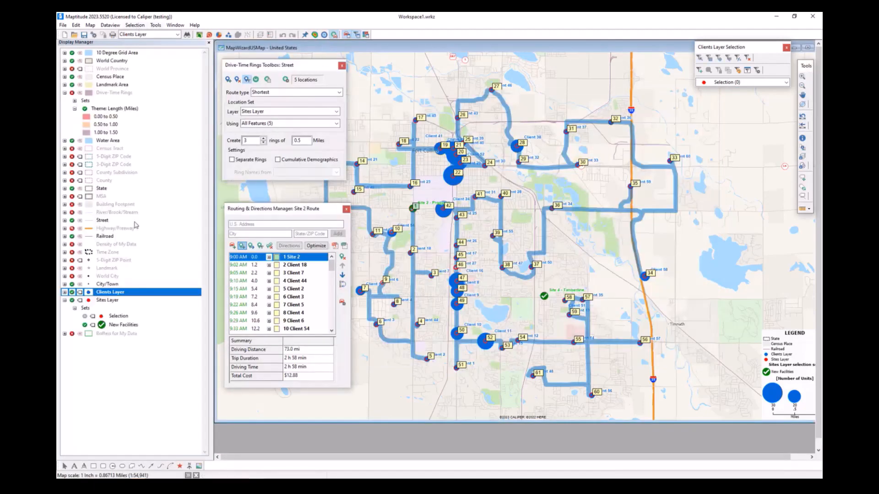
Open a dataview of the joined Clients Layer+Facility Assignments view, examine its Weighted Cost and Facility Name columns, and return to the map.
{"action": "right_click", "coordinate": [121, 297]}
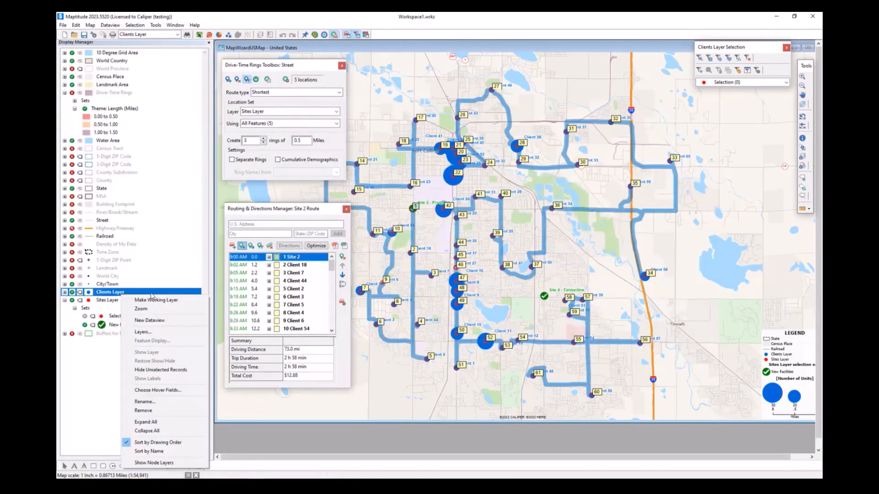
{"action": "left_click", "coordinate": [157, 322]}
{"action": "left_click", "coordinate": [434, 233]}
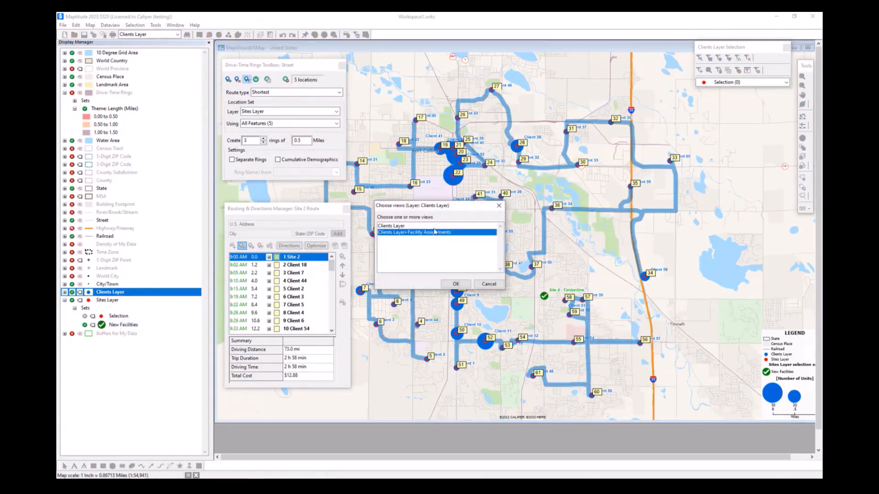
{"action": "left_click", "coordinate": [456, 284]}
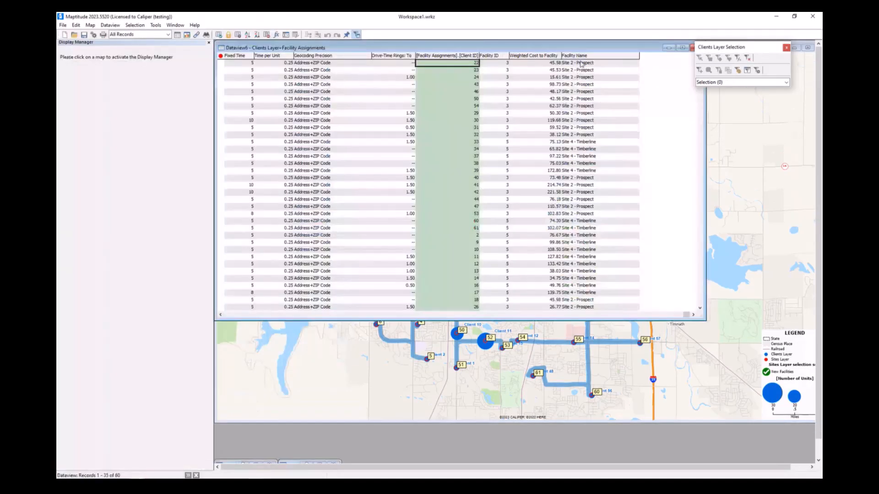
{"action": "scroll", "coordinate": [586, 102], "scroll_direction": "down", "scroll_amount": 5}
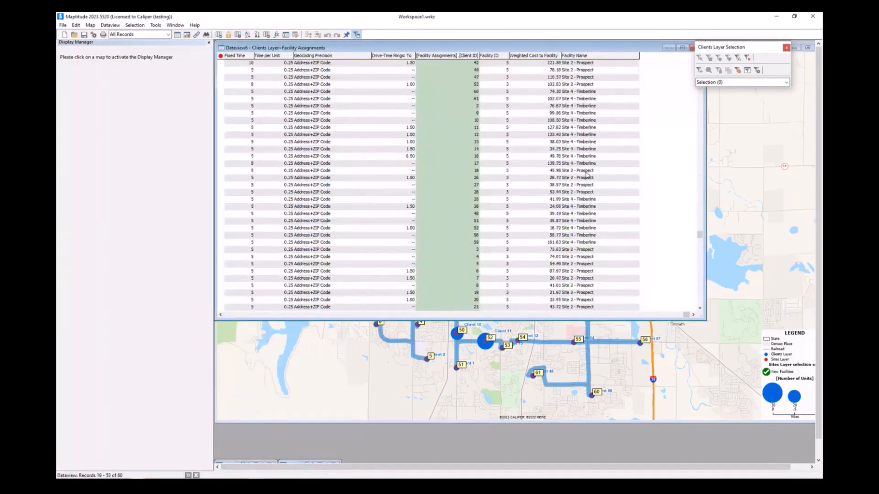
{"action": "left_click", "coordinate": [585, 56]}
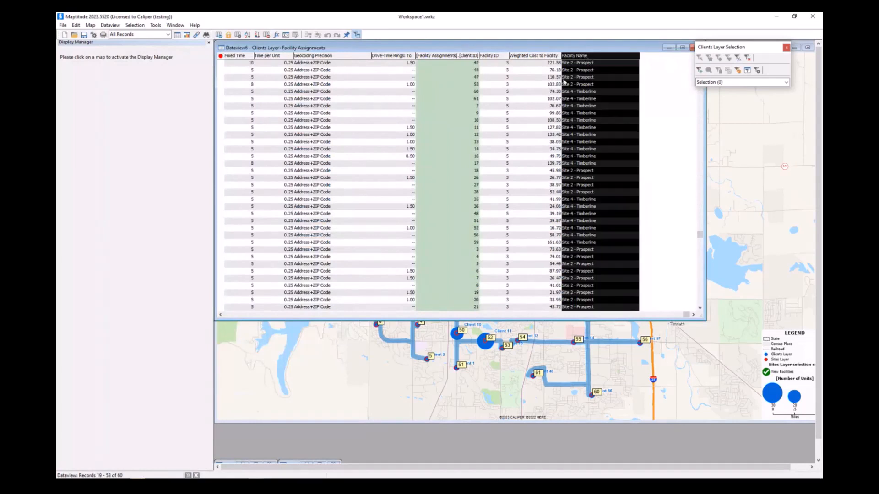
{"action": "left_click", "coordinate": [541, 77]}
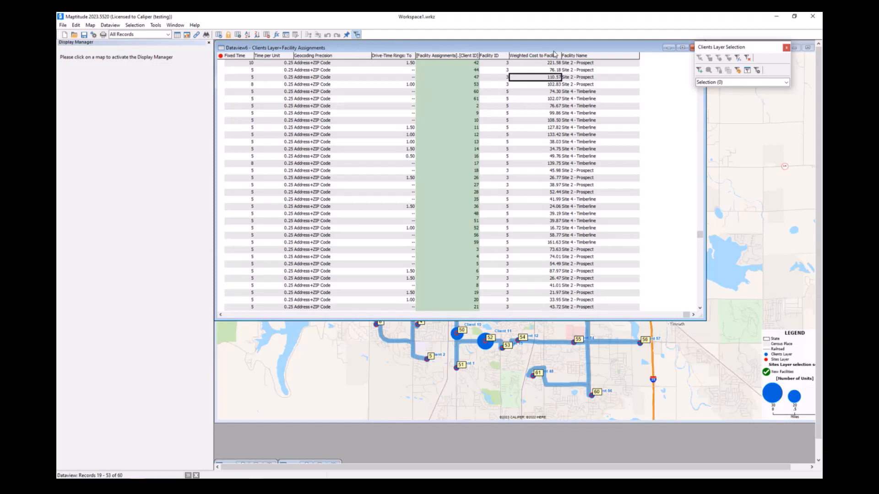
{"action": "left_click", "coordinate": [582, 57]}
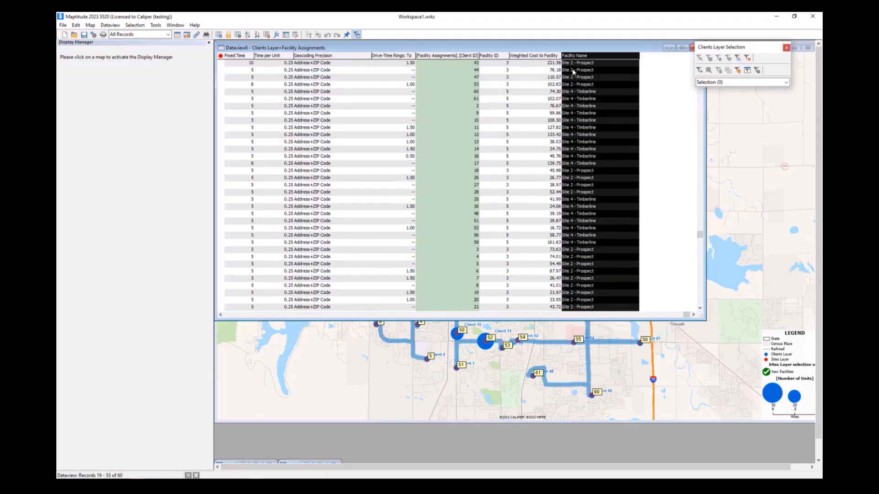
{"action": "left_click", "coordinate": [621, 416]}
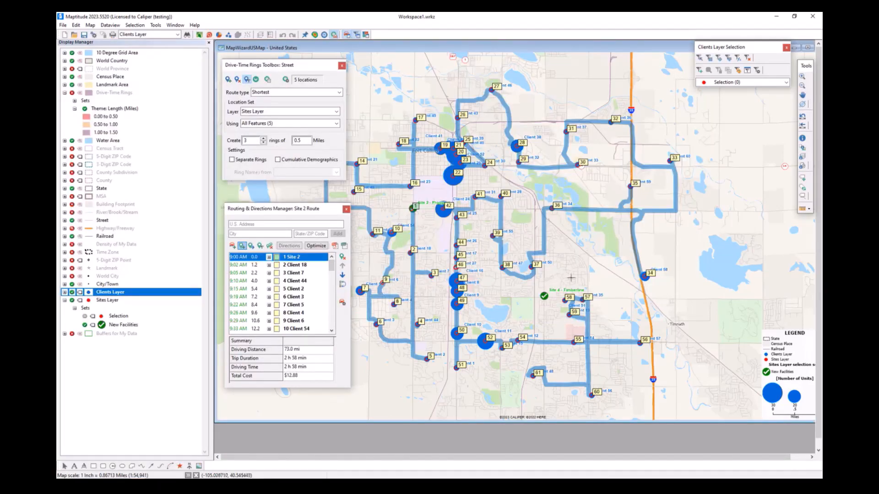
Bring up the earlier Clients Layer+Facility Assignments dataview, Dataview3, and delete it from the workspace.
{"action": "left_click", "coordinate": [175, 25]}
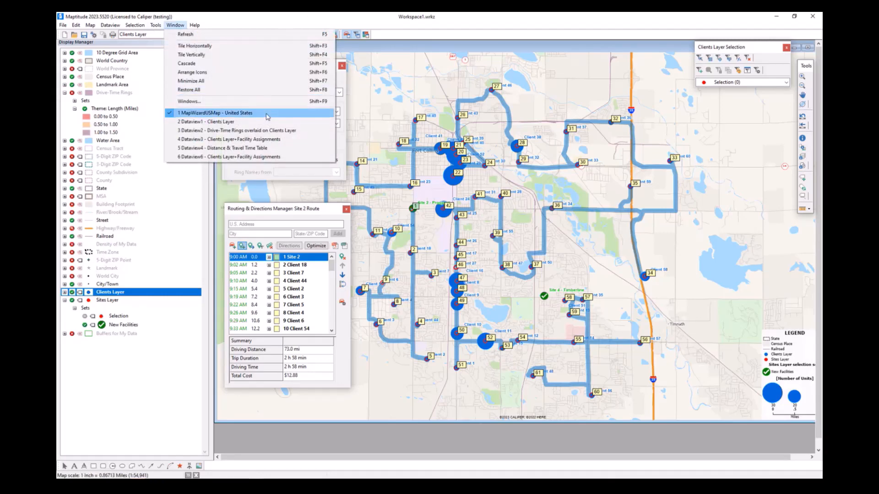
{"action": "left_click", "coordinate": [265, 139]}
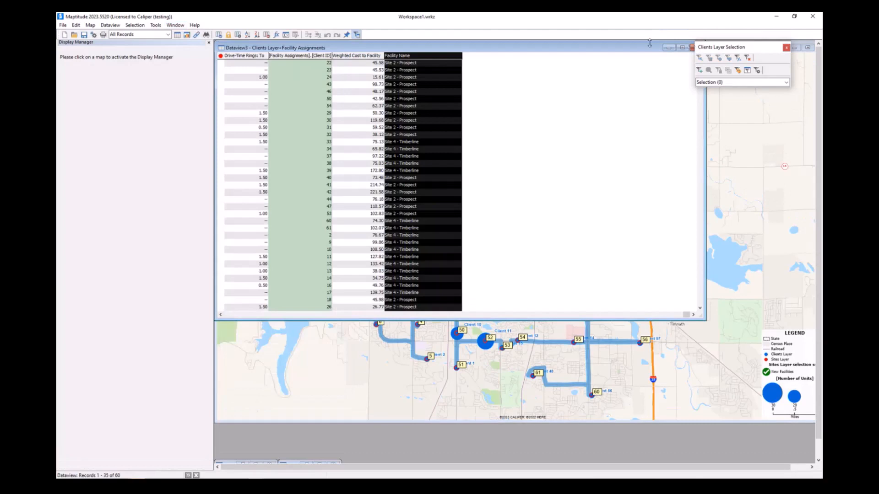
{"action": "left_click_drag", "start_coordinate": [650, 43], "coordinate": [647, 87]}
{"action": "left_click", "coordinate": [696, 96]}
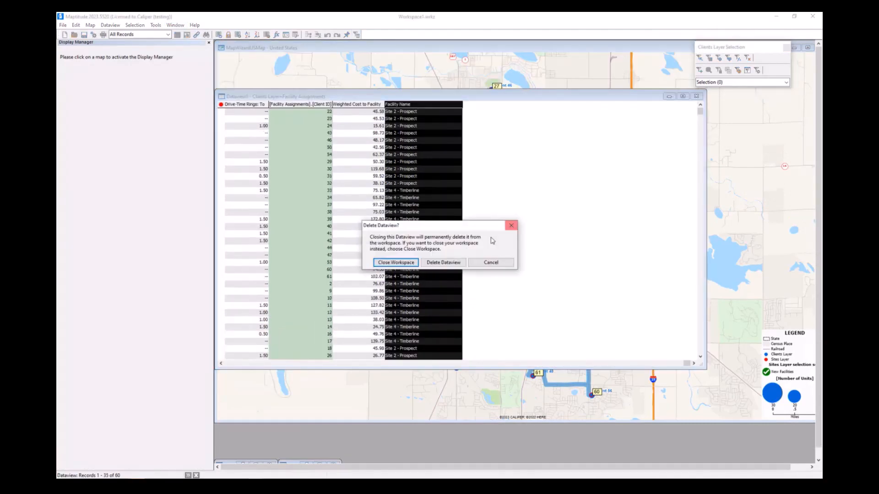
{"action": "left_click", "coordinate": [443, 263]}
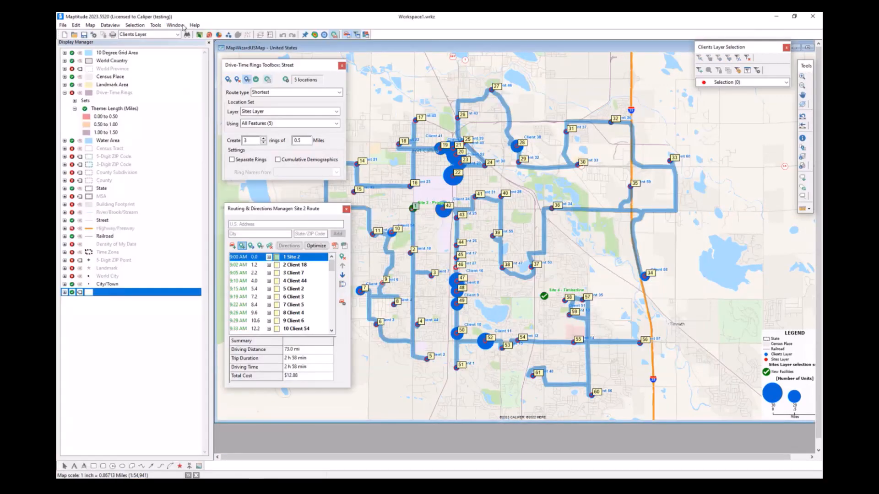
Close the remaining joined Clients Layer+Facility Assignments dataview, Dataview6.
{"action": "left_click", "coordinate": [178, 26]}
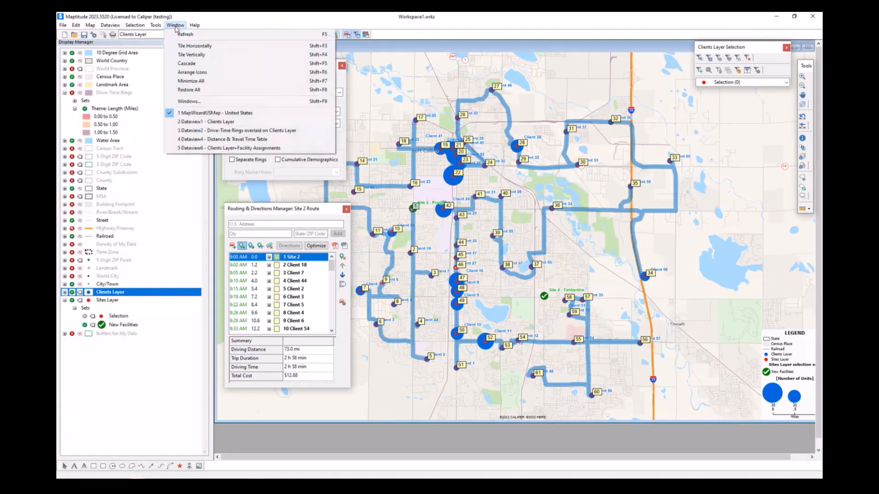
{"action": "left_click", "coordinate": [240, 148]}
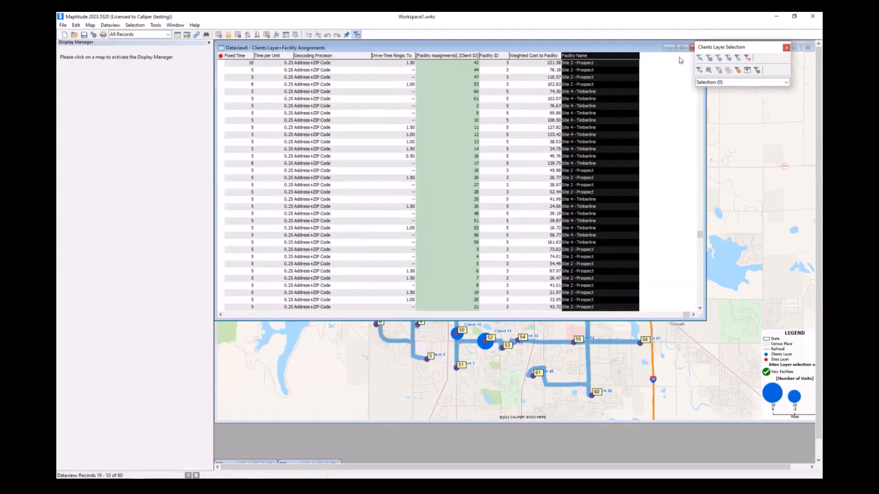
{"action": "left_click_drag", "start_coordinate": [627, 47], "coordinate": [662, 91]}
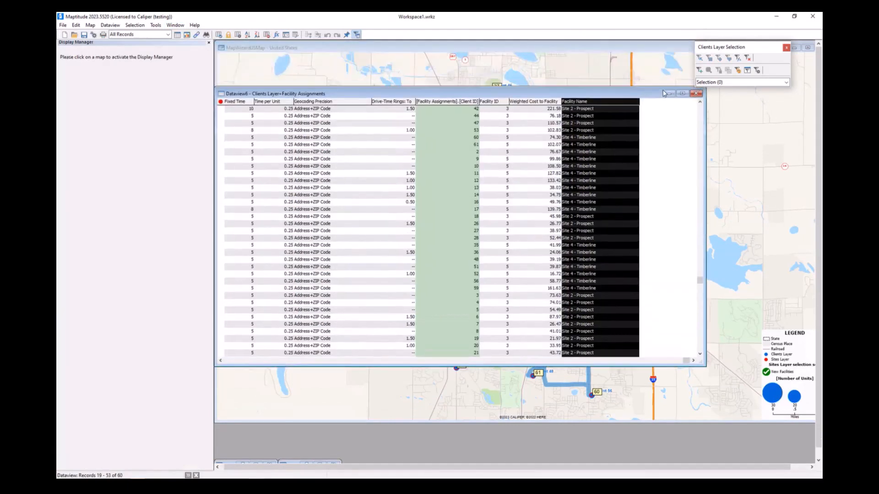
{"action": "left_click", "coordinate": [695, 94]}
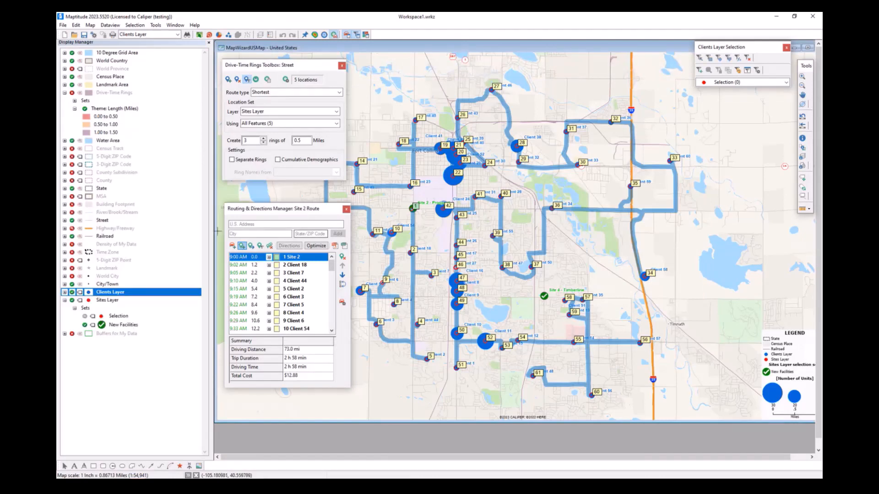
Open a new dataview of the Clients Layer and bring up its table structure for modification.
{"action": "right_click", "coordinate": [116, 295]}
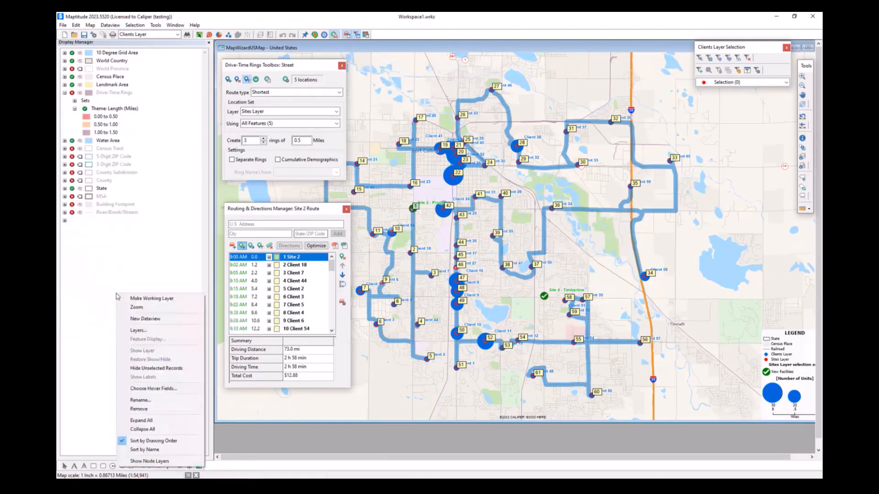
{"action": "left_click", "coordinate": [136, 307]}
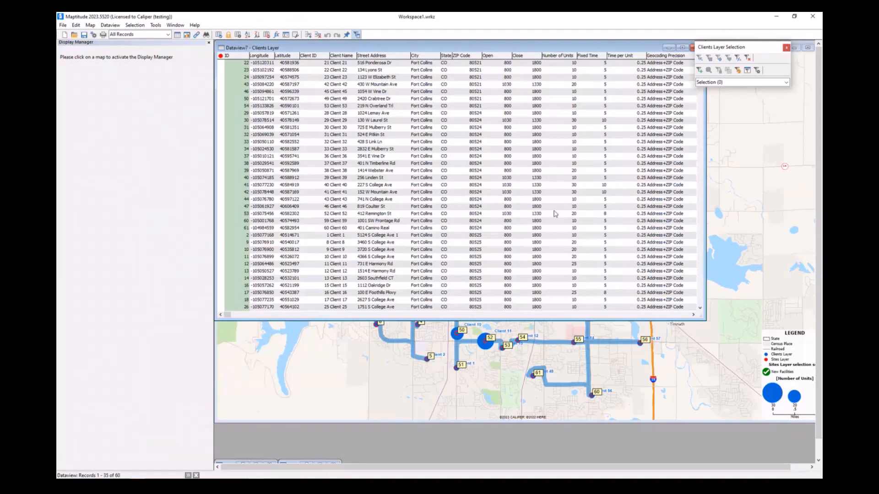
{"action": "right_click", "coordinate": [555, 209]}
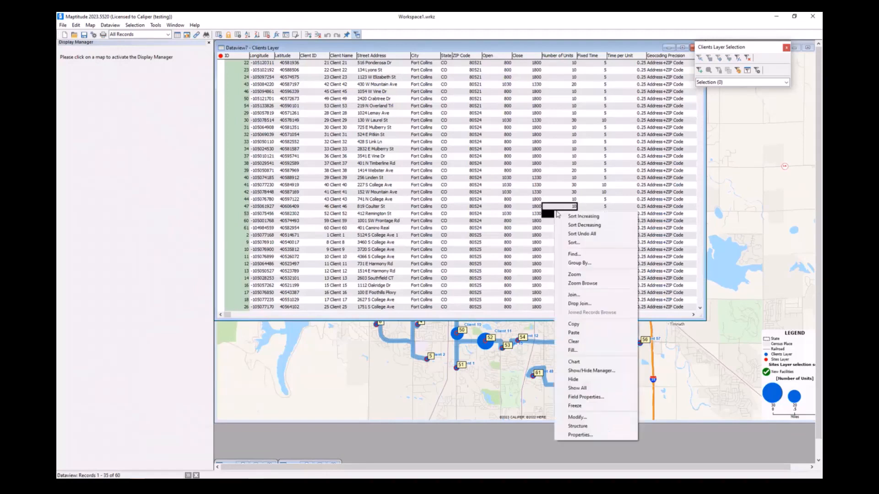
{"action": "left_click", "coordinate": [576, 418]}
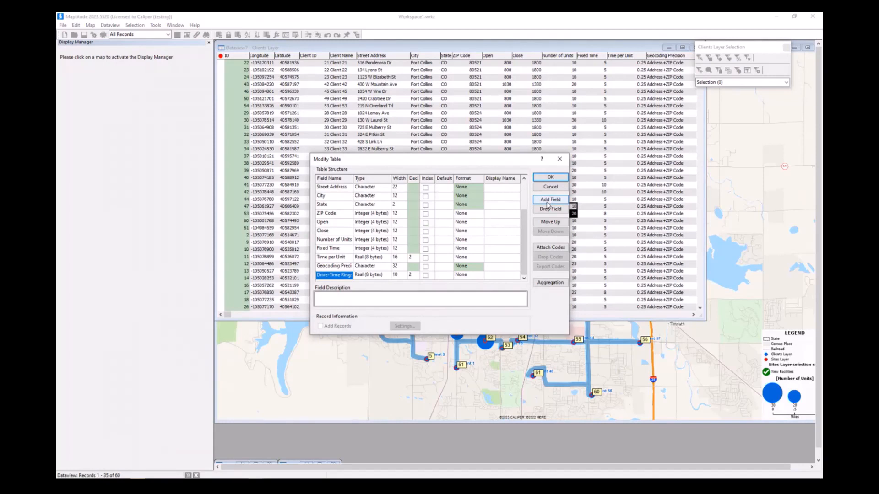
Add a field named Closest Site with the Character type to the Clients Layer table, and confirm the structure change.
{"action": "left_click", "coordinate": [549, 200]}
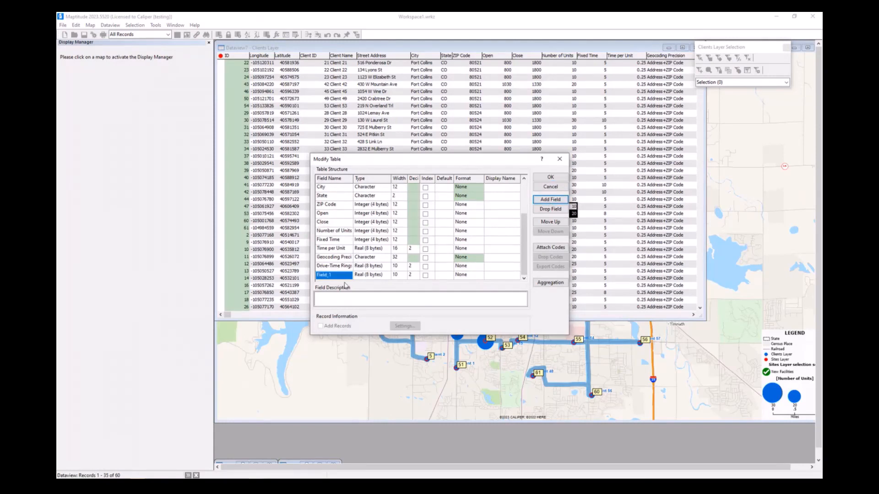
{"action": "type", "text": "Closest Site"}
{"action": "left_click", "coordinate": [387, 276]}
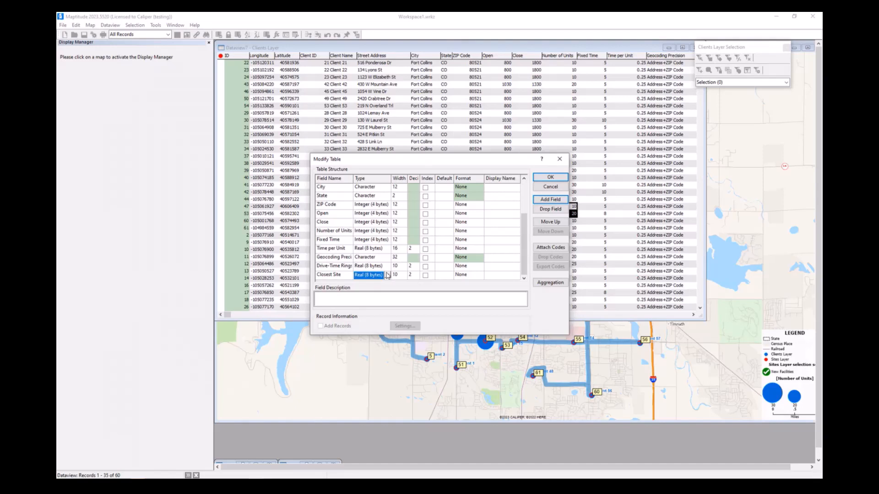
{"action": "left_click", "coordinate": [387, 275]}
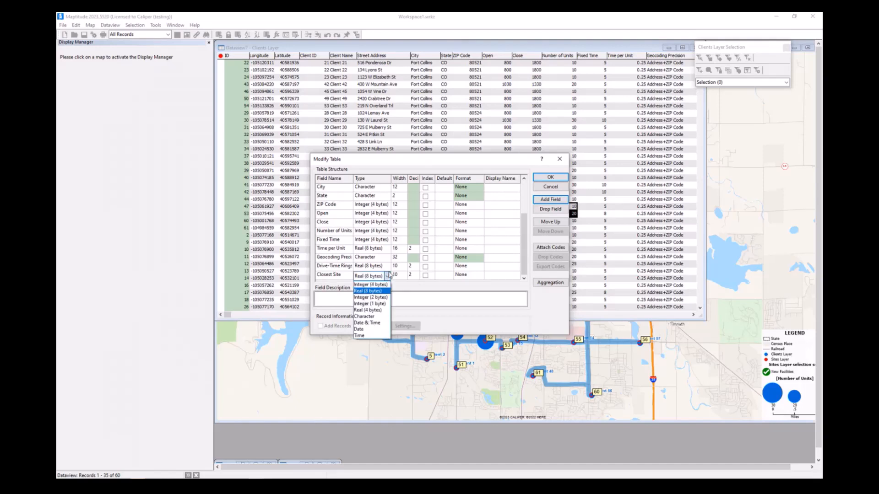
{"action": "left_click", "coordinate": [369, 317]}
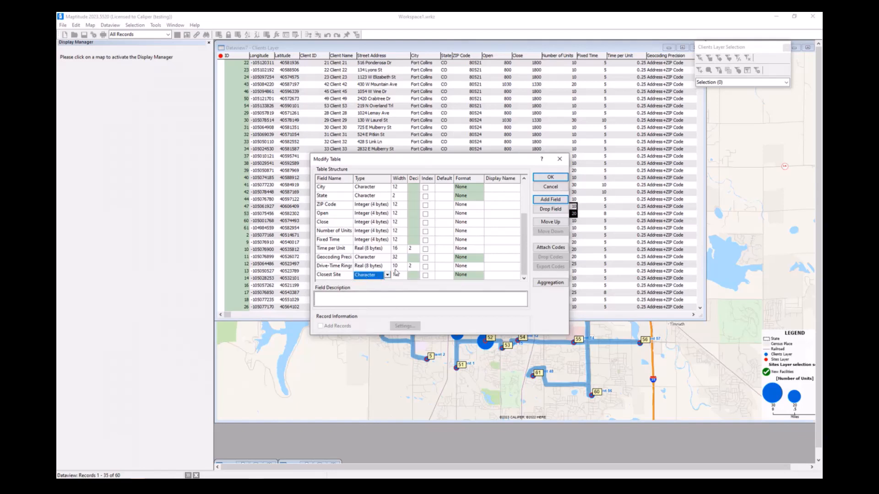
{"action": "left_click", "coordinate": [550, 178]}
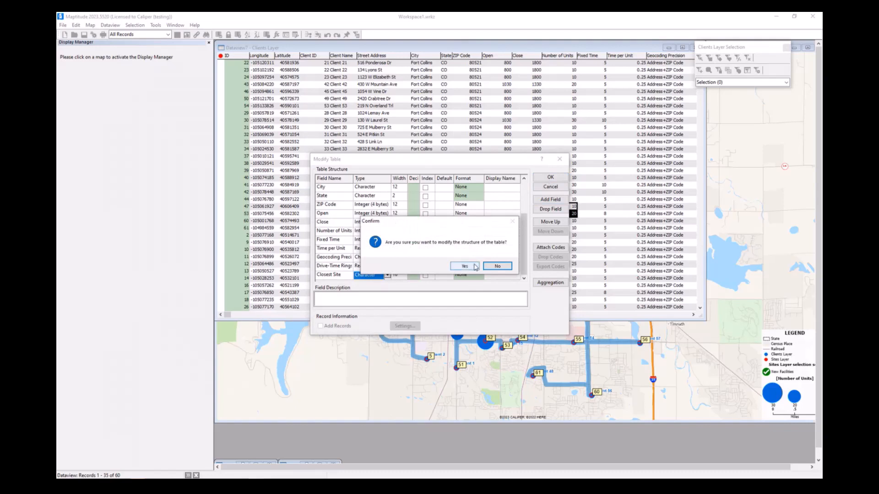
{"action": "left_click", "coordinate": [464, 266]}
Fill the Closest Site column by tagging each client with the Site Name from the Sites Layer's New Facilities set.
{"action": "left_click", "coordinate": [693, 315]}
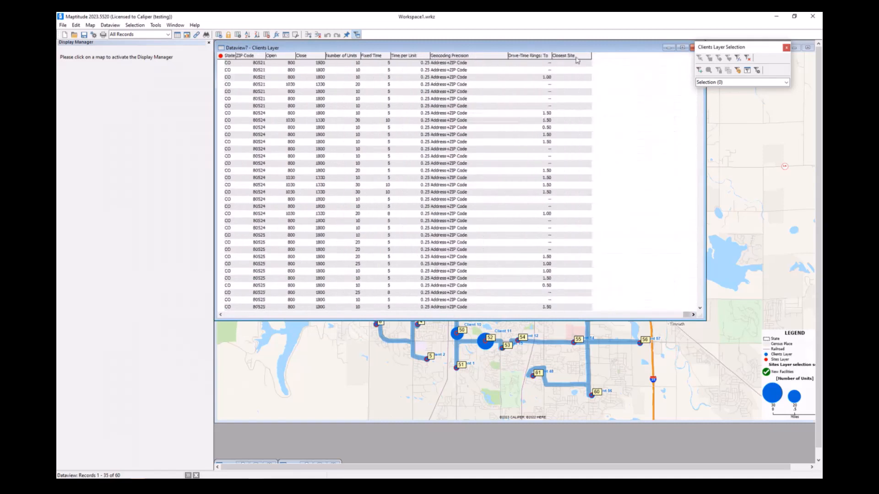
{"action": "left_click", "coordinate": [575, 56]}
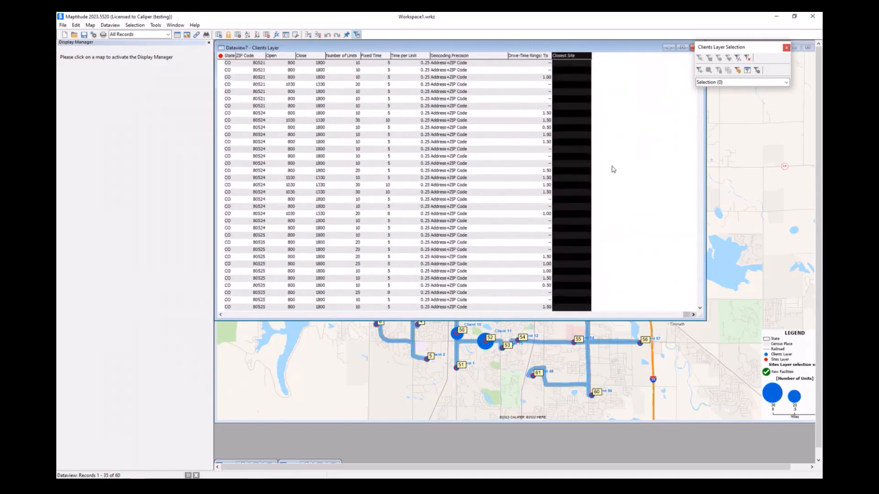
{"action": "right_click", "coordinate": [571, 60]}
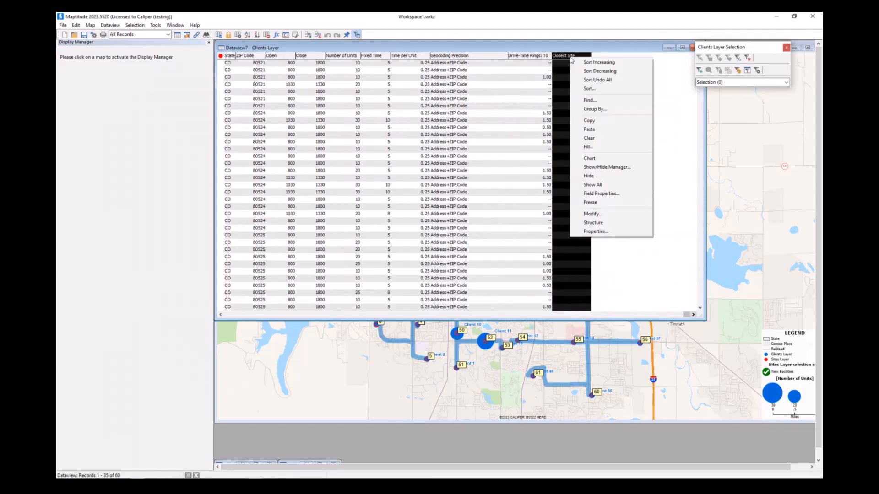
{"action": "left_click", "coordinate": [611, 150]}
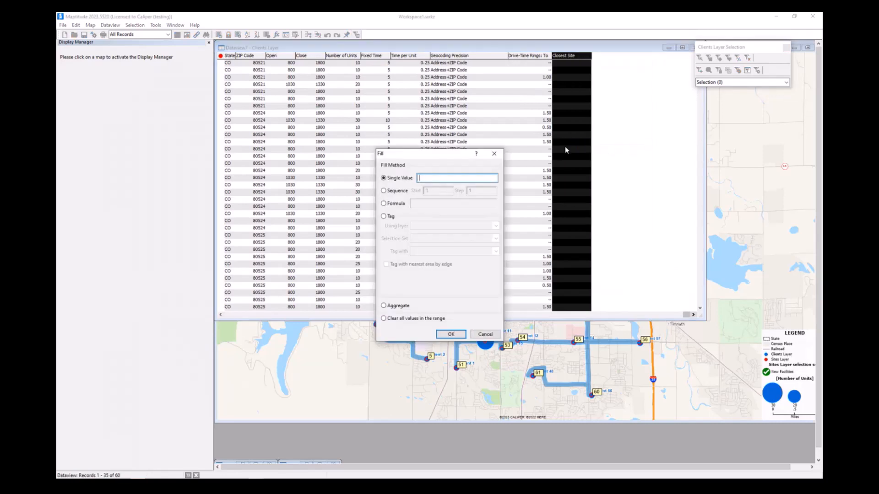
{"action": "left_click", "coordinate": [391, 217]}
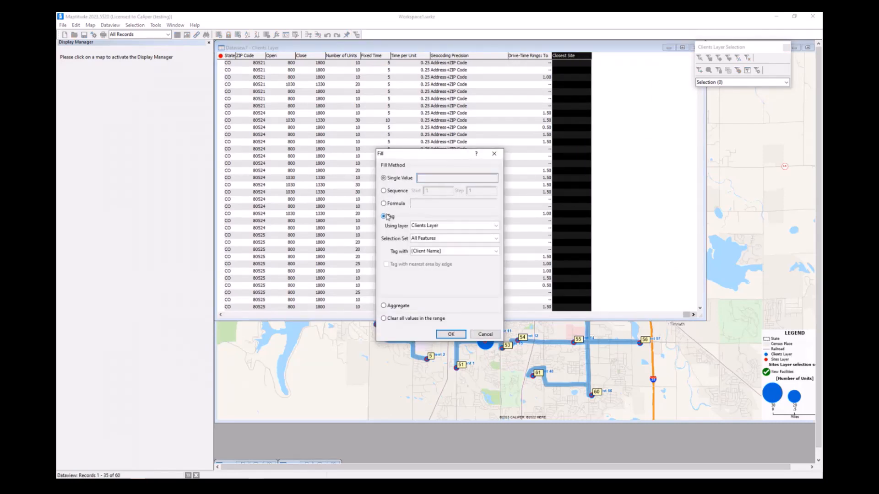
{"action": "left_click", "coordinate": [444, 226]}
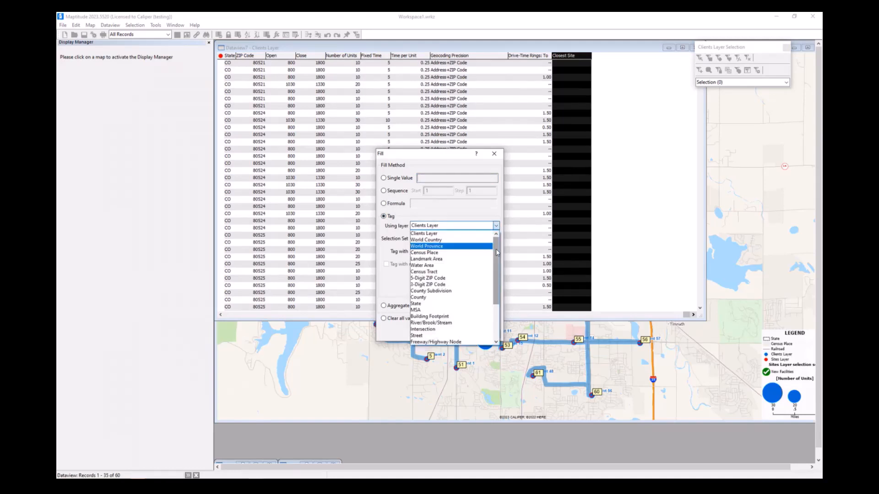
{"action": "left_click_drag", "start_coordinate": [495, 250], "coordinate": [489, 299]}
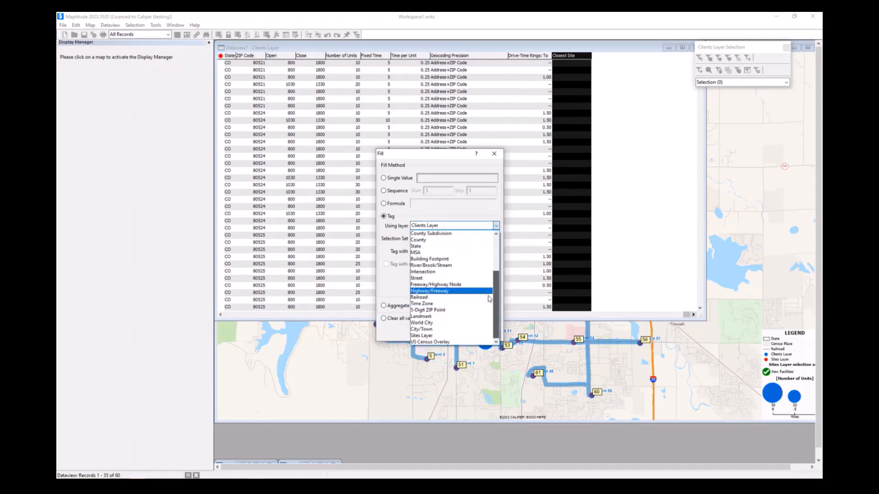
{"action": "left_click", "coordinate": [421, 336]}
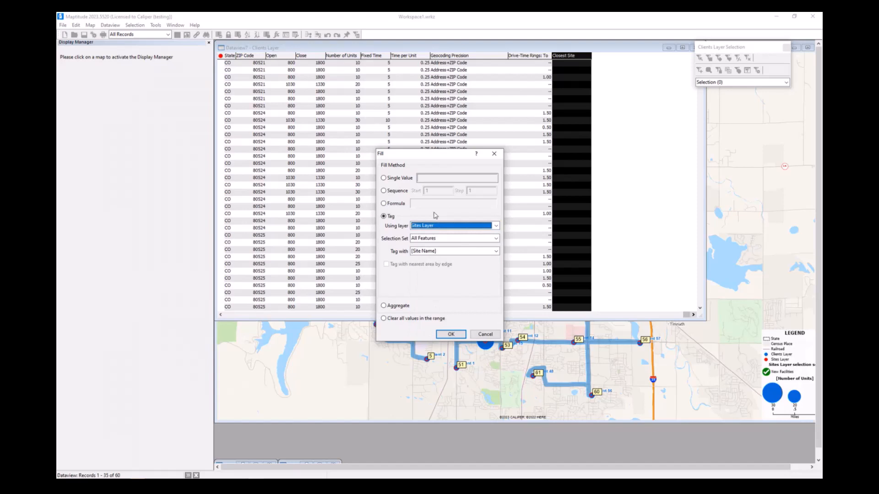
{"action": "left_click", "coordinate": [423, 239]}
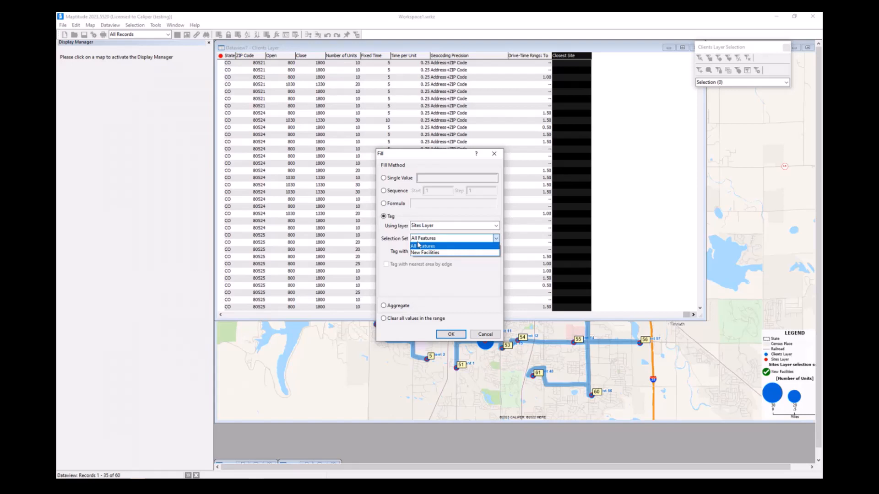
{"action": "left_click", "coordinate": [441, 253]}
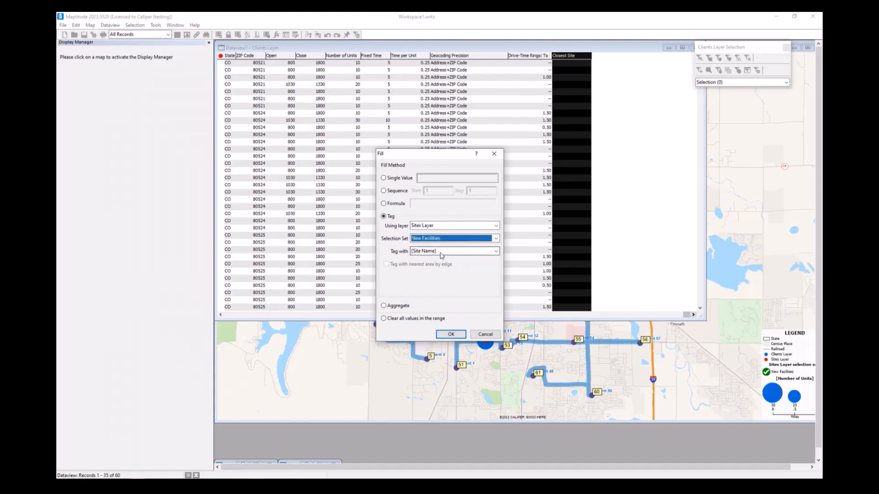
{"action": "left_click", "coordinate": [451, 335]}
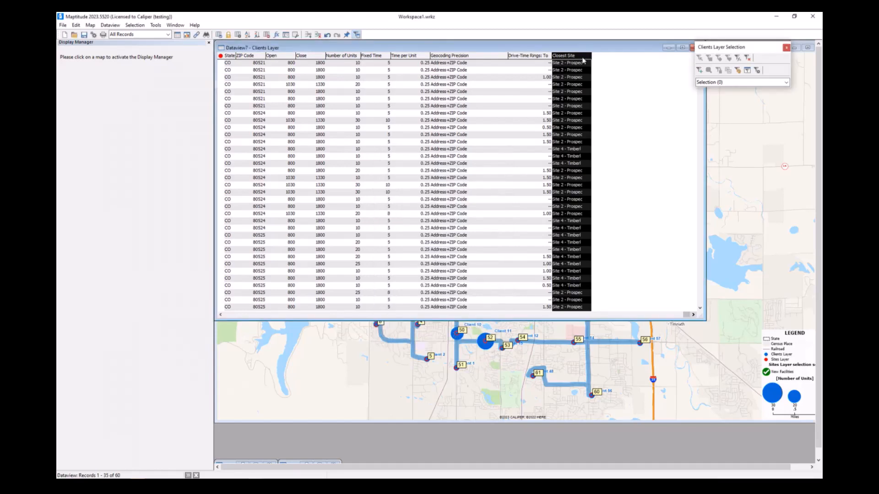
{"action": "scroll", "coordinate": [585, 86], "scroll_direction": "down", "scroll_amount": 8}
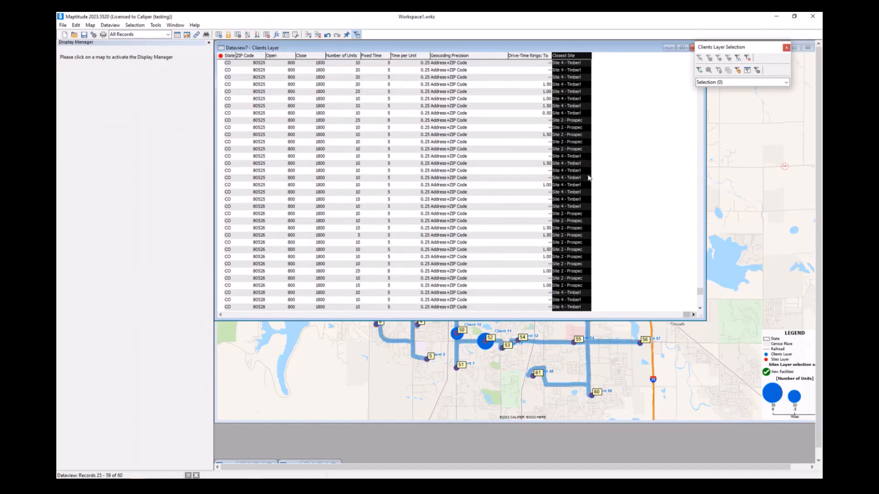
{"action": "scroll", "coordinate": [584, 252], "scroll_direction": "up", "scroll_amount": 8}
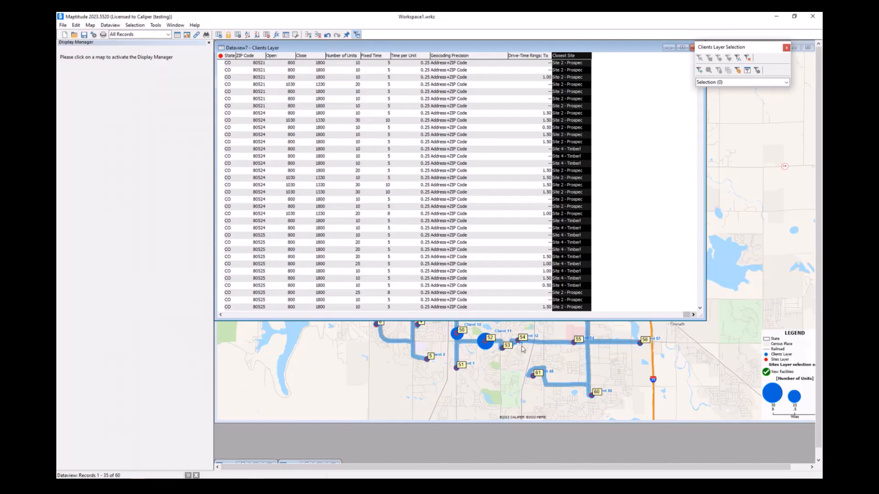
Return to the map and close the Site 2 route manager and the Drive-Time Rings toolbox, keeping the Drive-Time Rings layer.
{"action": "left_click", "coordinate": [642, 377]}
{"action": "left_click", "coordinate": [155, 25]}
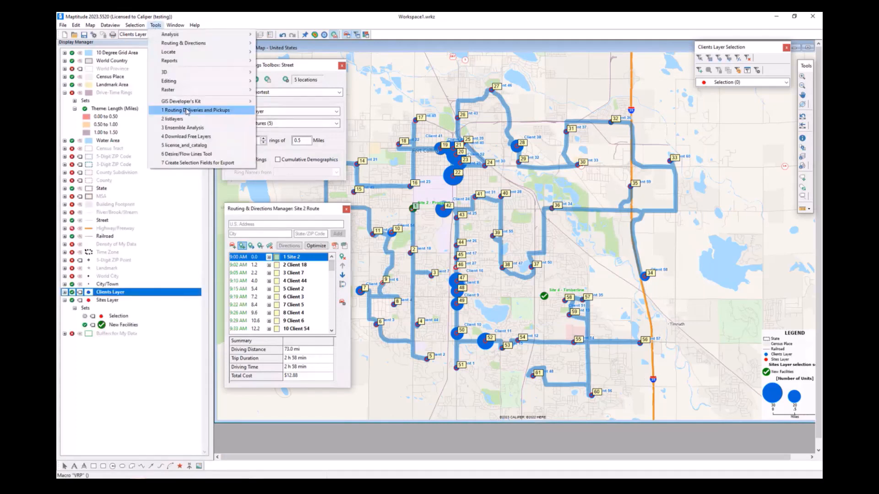
{"action": "left_click", "coordinate": [326, 209]}
{"action": "left_click", "coordinate": [347, 209]}
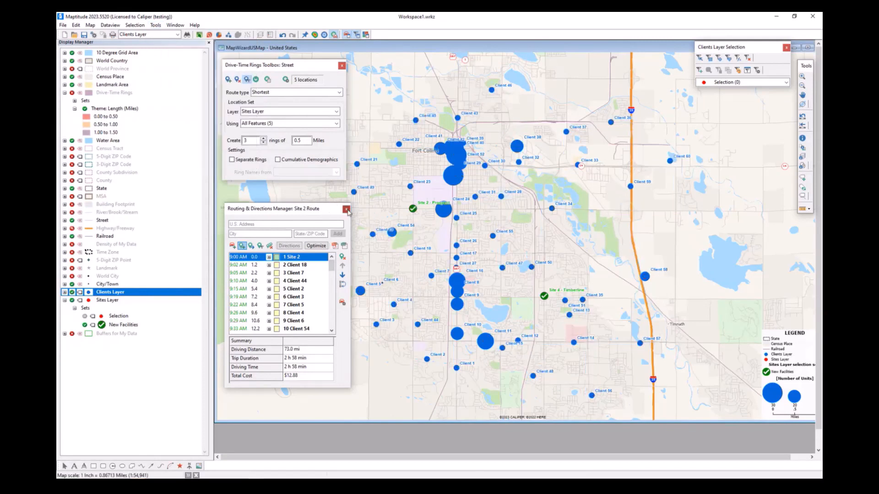
{"action": "left_click", "coordinate": [343, 66]}
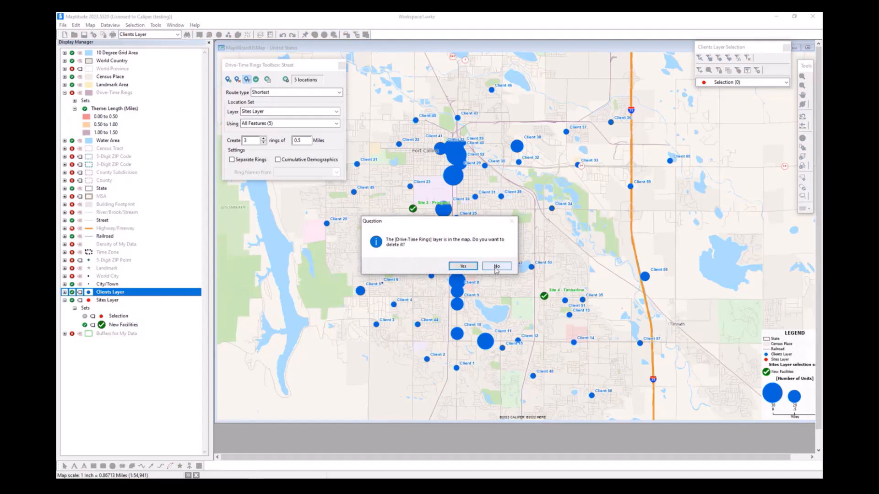
{"action": "left_click", "coordinate": [495, 268]}
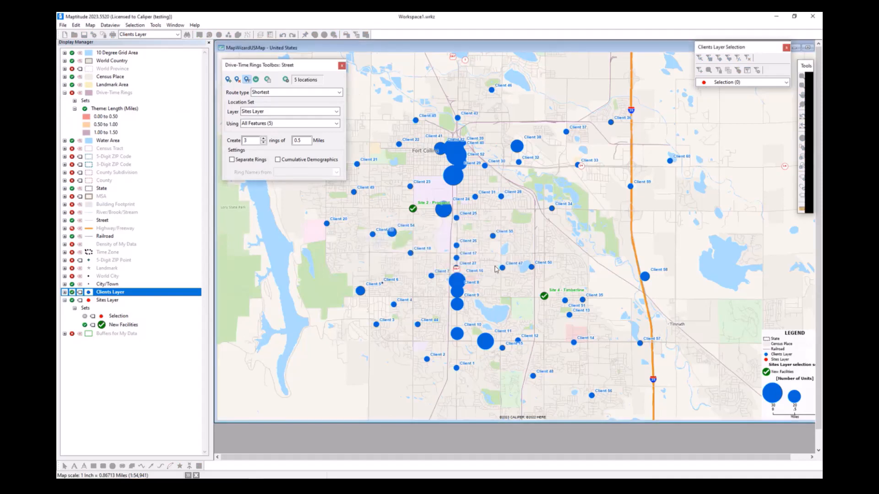
Start a new Routing Deliveries and Pickups job in Delivery mode with one time window and one operation day.
{"action": "left_click", "coordinate": [160, 28]}
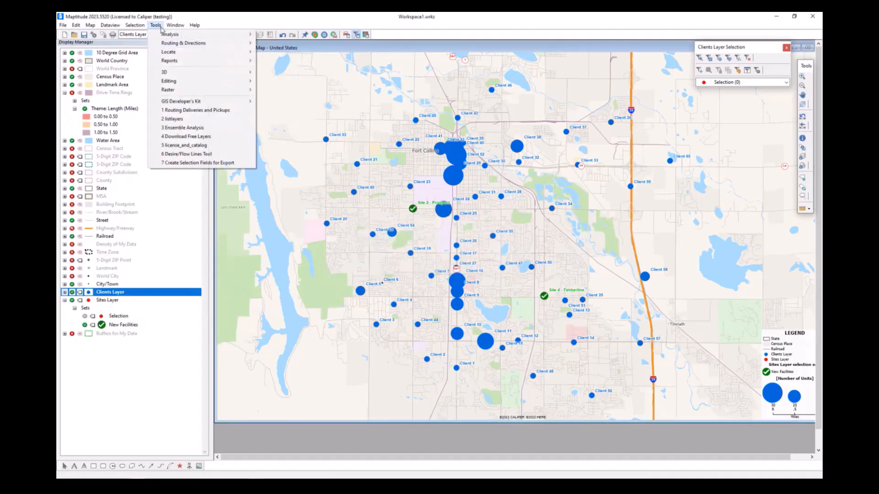
{"action": "left_click", "coordinate": [194, 111]}
{"action": "left_click_drag", "start_coordinate": [409, 145], "coordinate": [176, 94]}
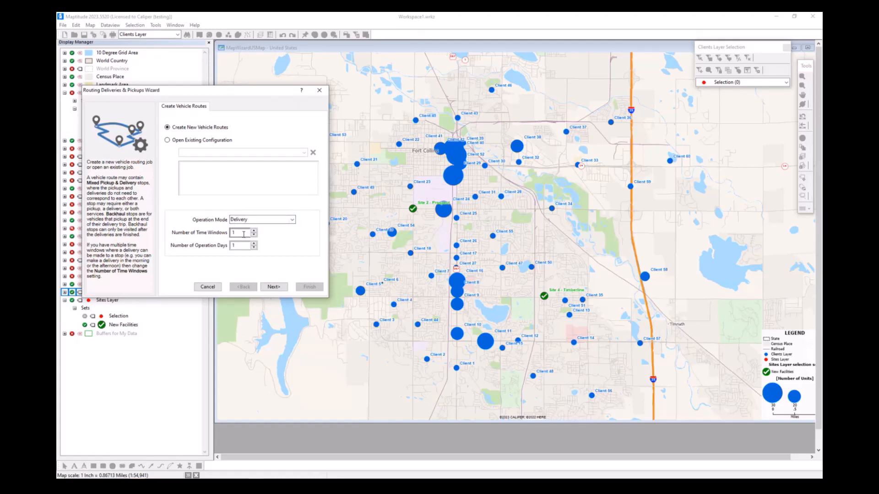
{"action": "left_click_drag", "start_coordinate": [238, 233], "coordinate": [225, 235]}
{"action": "left_click", "coordinate": [243, 231]}
{"action": "key", "text": "Tab"}
{"action": "left_click", "coordinate": [273, 287]}
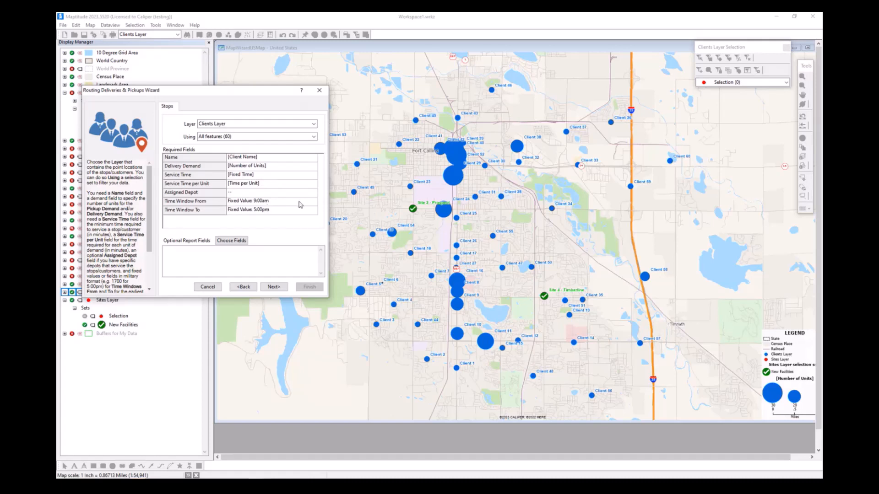
Accept all Clients Layer features as stops and use the Sites Layer's New Facilities set as the depots.
{"action": "left_click", "coordinate": [274, 286]}
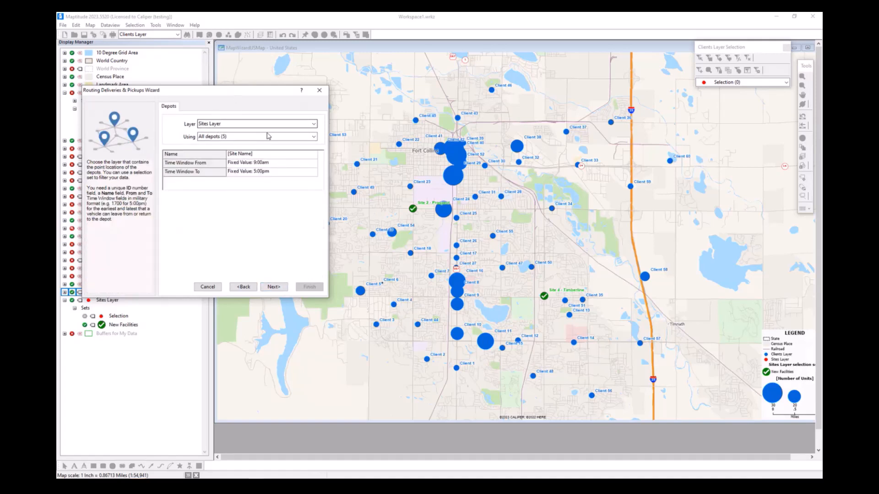
{"action": "left_click", "coordinate": [233, 138]}
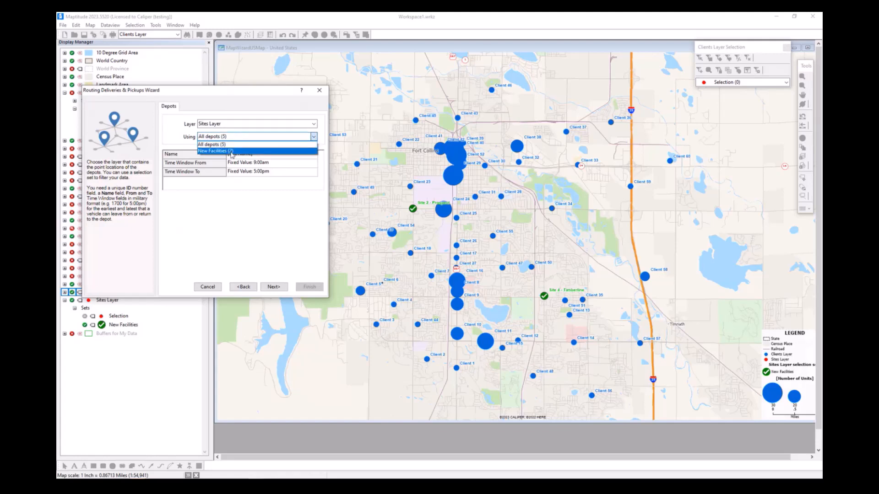
{"action": "left_click", "coordinate": [227, 151]}
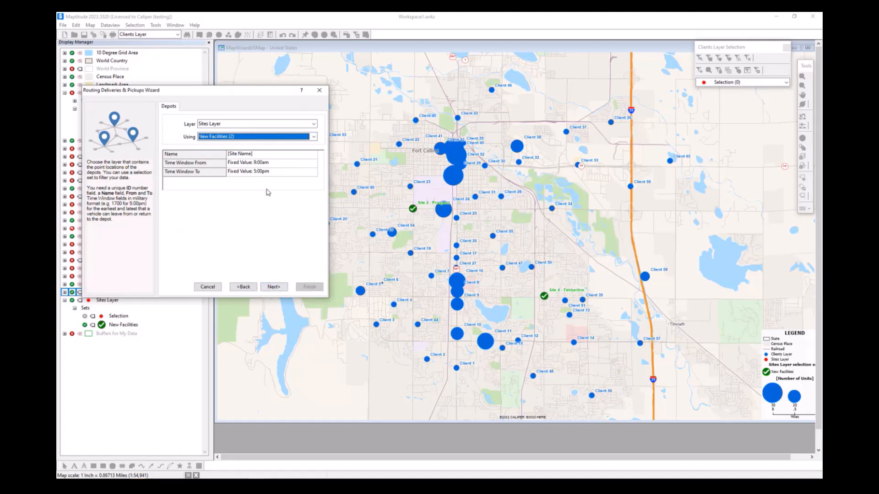
{"action": "left_click", "coordinate": [281, 288]}
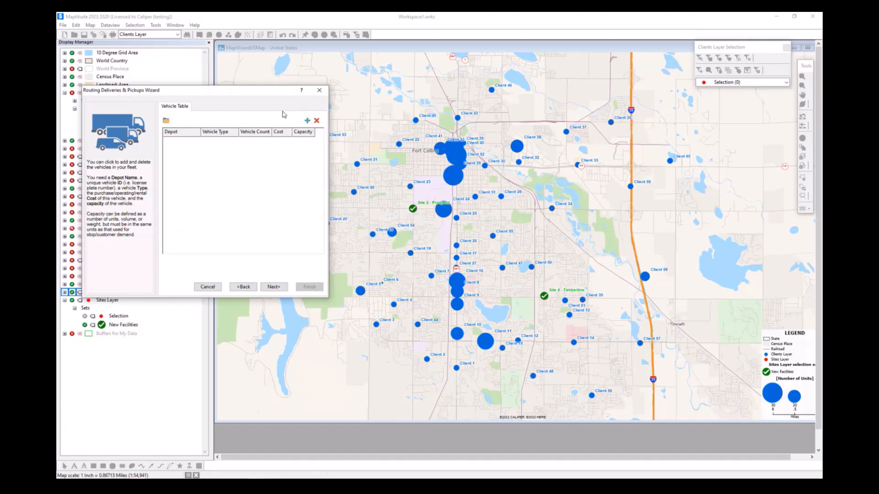
Add two vehicles to the vehicle table and assign Vehicle 2 to the Site 4 - Timberline depot.
{"action": "double_click", "coordinate": [309, 121]}
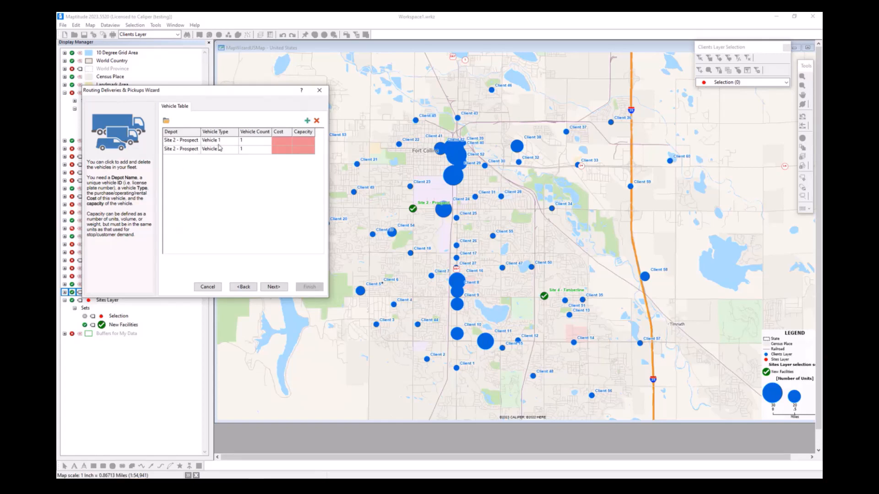
{"action": "left_click", "coordinate": [191, 154]}
{"action": "left_click", "coordinate": [197, 149]}
{"action": "left_click", "coordinate": [195, 165]}
Set the cost to 300 and the capacity to 500 for both vehicles, and accept the vehicle table.
{"action": "left_click_drag", "start_coordinate": [280, 143], "coordinate": [283, 151]}
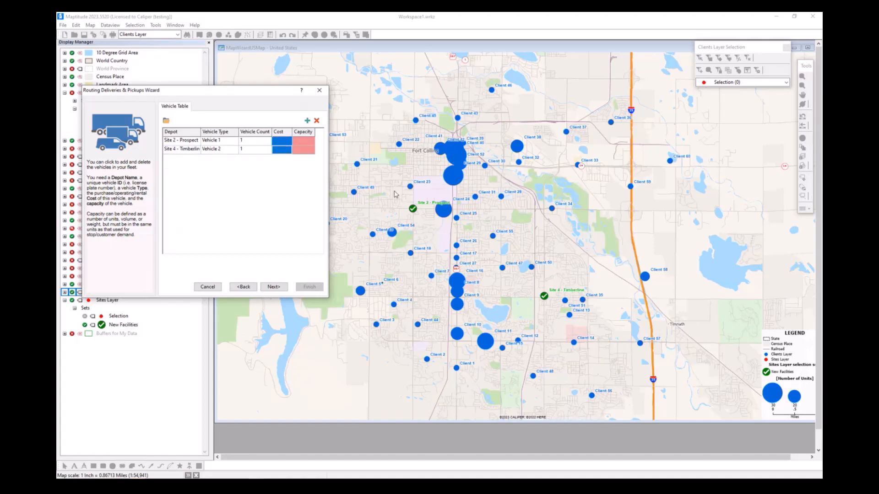
{"action": "type", "text": "300"}
{"action": "key", "text": "Return"}
{"action": "left_click_drag", "start_coordinate": [302, 145], "coordinate": [303, 151]}
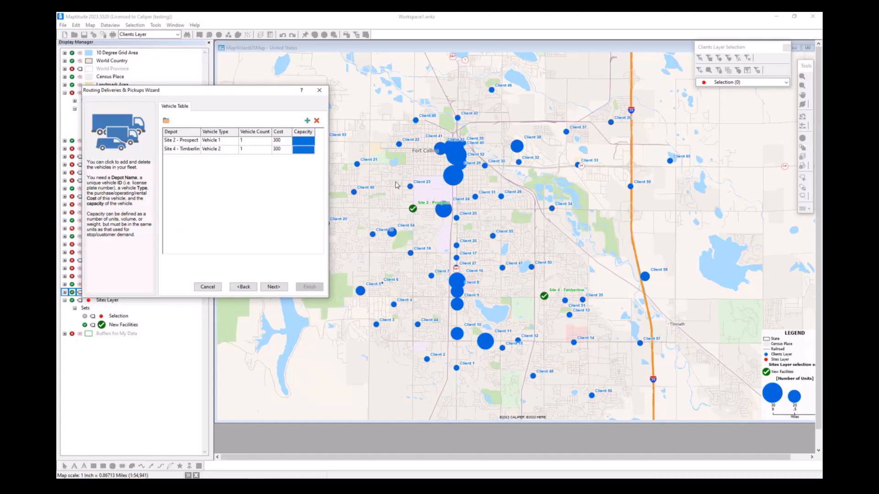
{"action": "type", "text": "500"}
{"action": "key", "text": "Return"}
{"action": "left_click", "coordinate": [274, 287]}
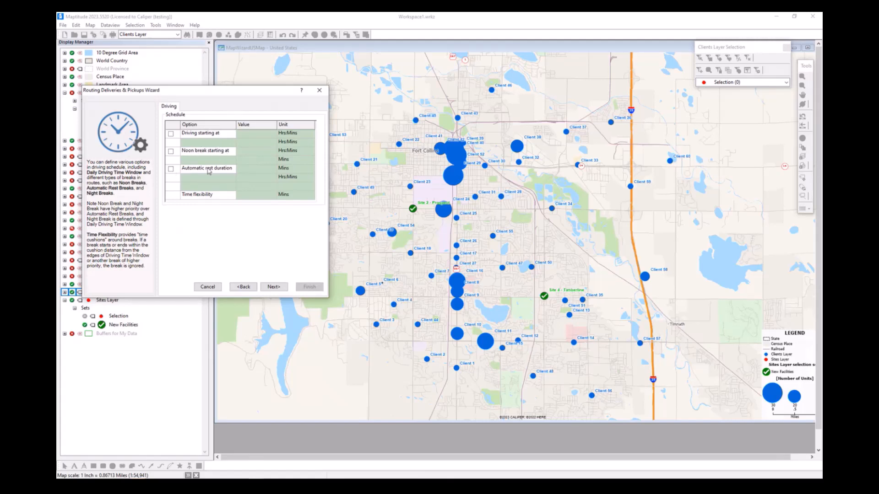
Leave the driving schedule options unset, turn off Maximum Route Time Duration, and generate the vehicle routes.
{"action": "left_click", "coordinate": [274, 287]}
{"action": "left_click", "coordinate": [282, 288]}
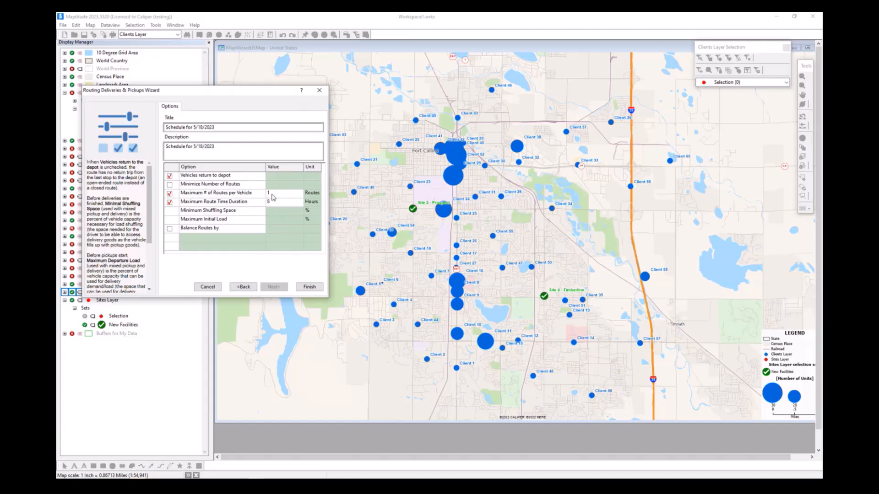
{"action": "left_click", "coordinate": [171, 203]}
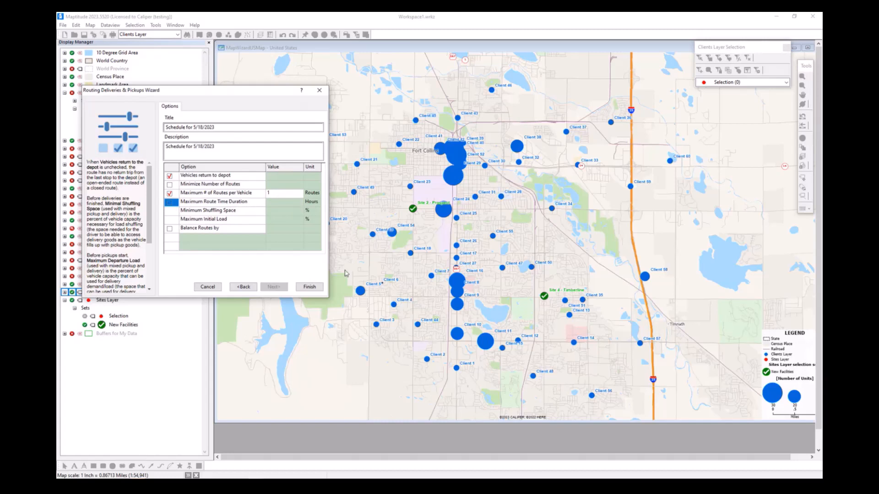
{"action": "left_click", "coordinate": [310, 287]}
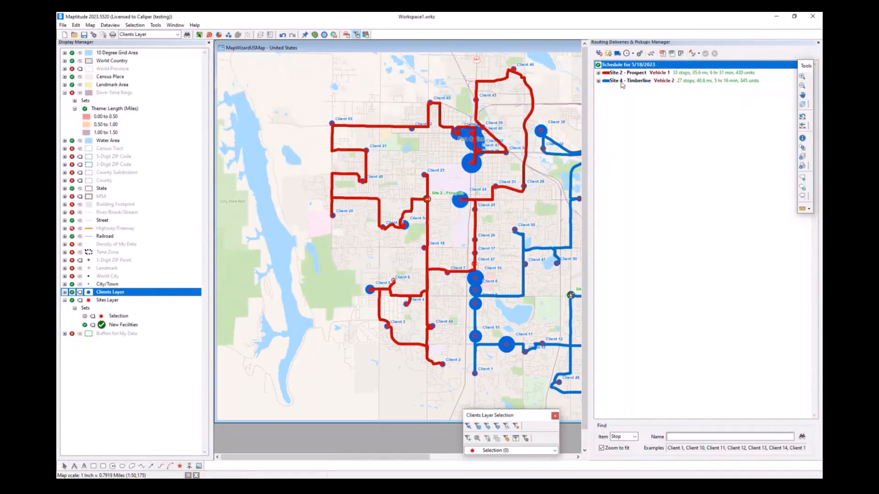
Expand the Site 2 - Prospect route's stop list and examine both vehicle routes on the map.
{"action": "left_click", "coordinate": [598, 73]}
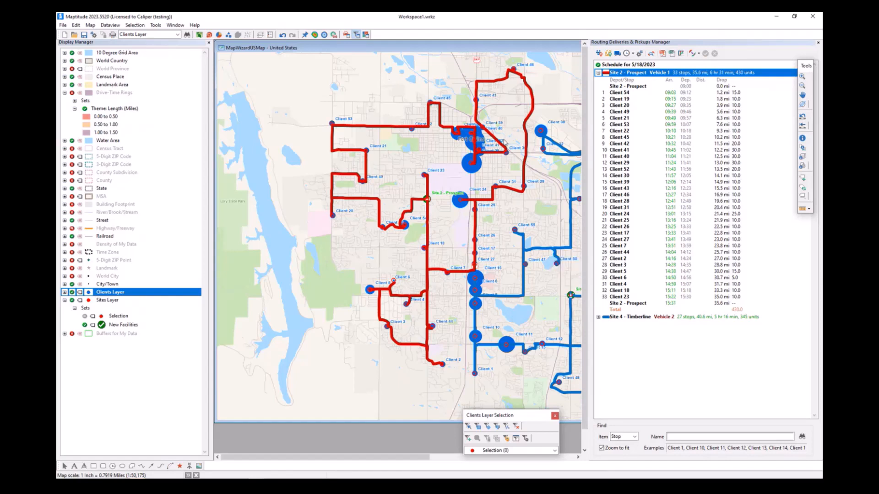
{"action": "mouse_move", "coordinate": [528, 156]}
{"action": "left_click_drag", "start_coordinate": [501, 229], "coordinate": [466, 223]}
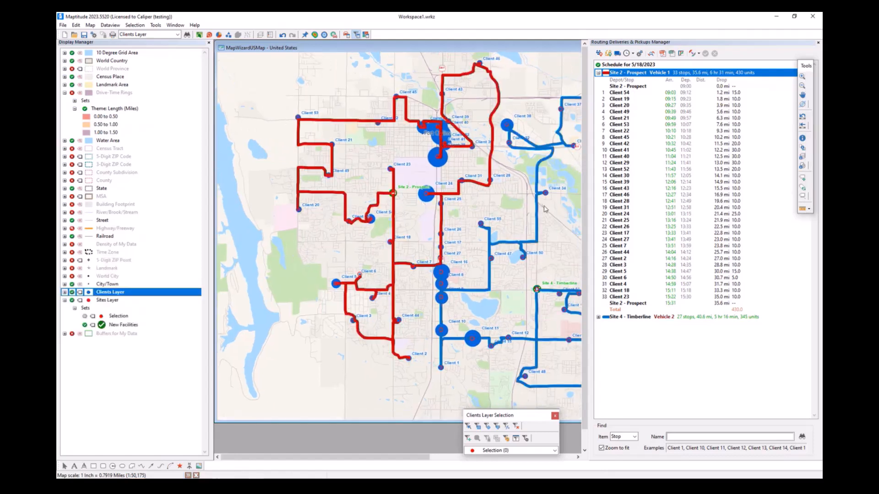